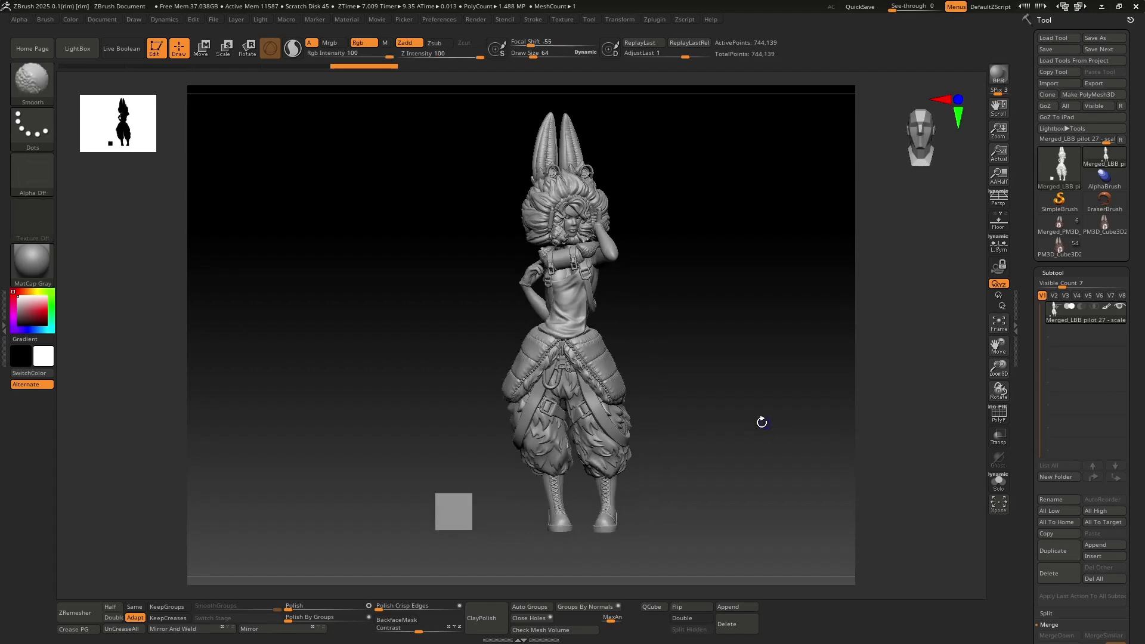
# Step: Turn on the polyframe display for the merged figure and examine its polygroups
pyautogui.moveTo(998, 380); pyautogui.dragTo(970, 382)
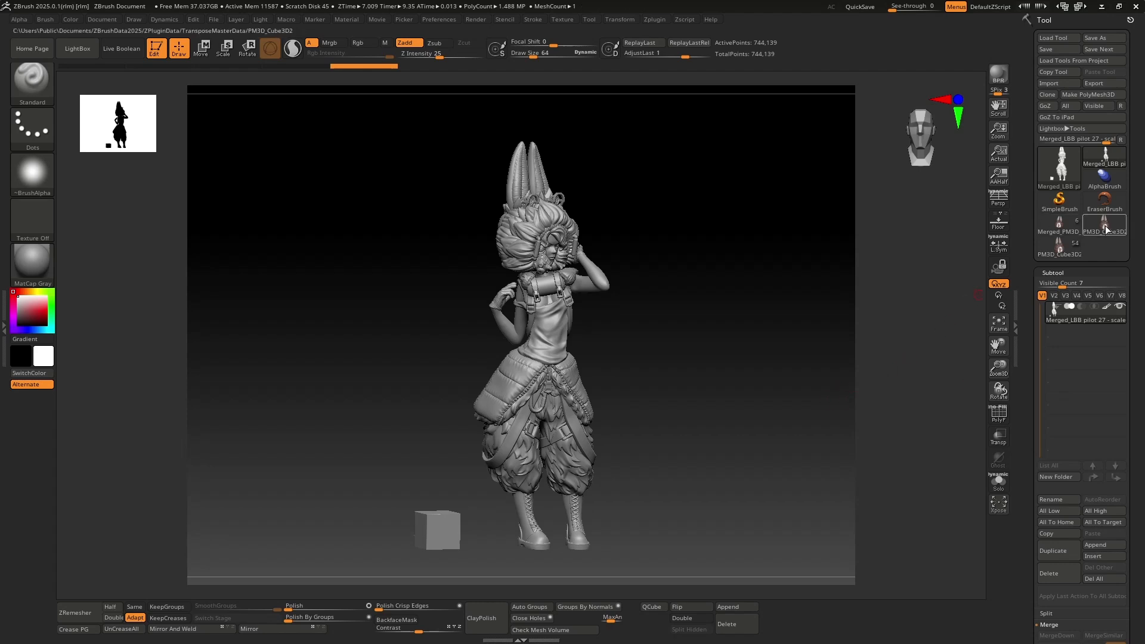
pyautogui.moveTo(651, 500); pyautogui.dragTo(623, 484)
pyautogui.click(1003, 420)
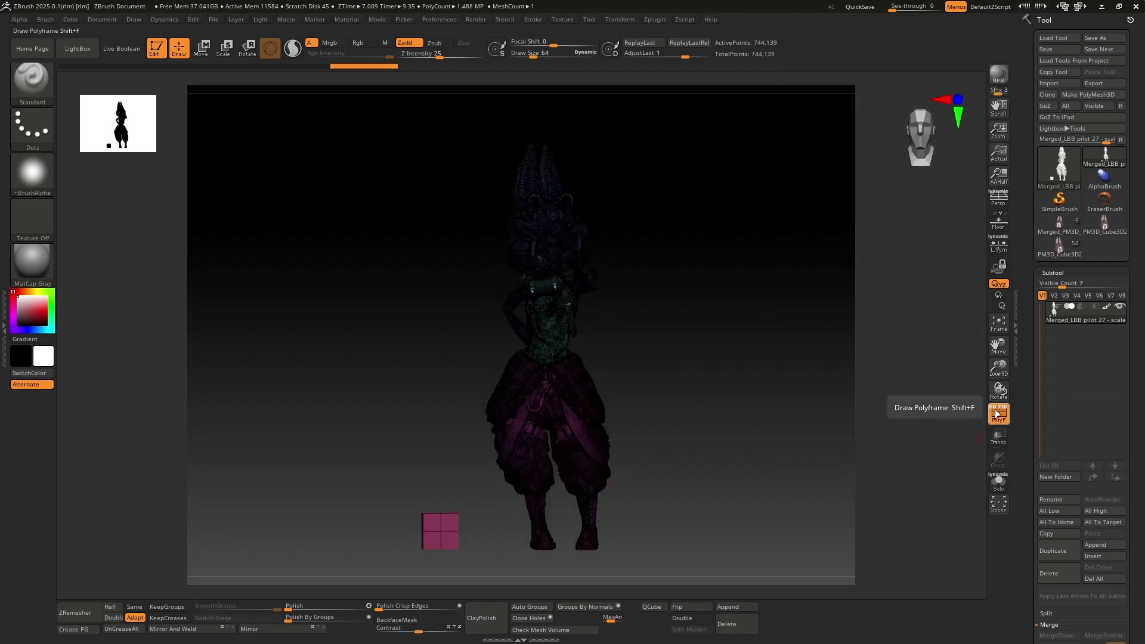
pyautogui.moveTo(772, 439)
pyautogui.mouseDown()
pyautogui.moveTo(813, 435)
pyautogui.moveTo(760, 440)
pyautogui.moveTo(807, 435)
pyautogui.moveTo(717, 462)
pyautogui.mouseUp()
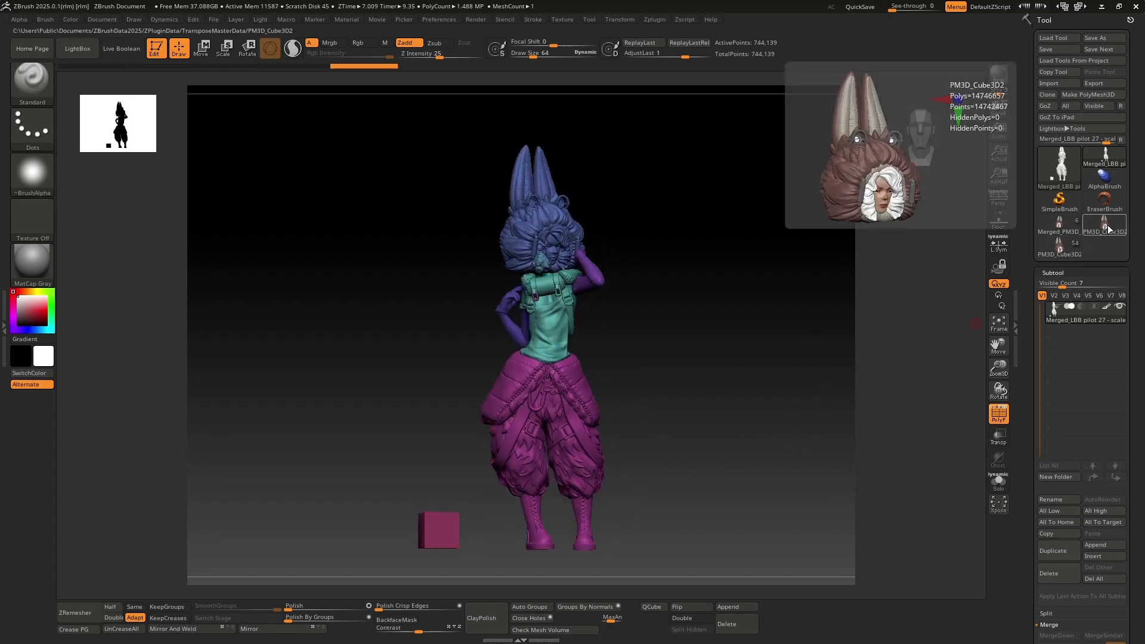
# Step: Switch to the PM3D_Cube3D2 head tool, frame it and examine its polygroups and wireframe up close
pyautogui.click(1104, 226)
pyautogui.click(996, 329)
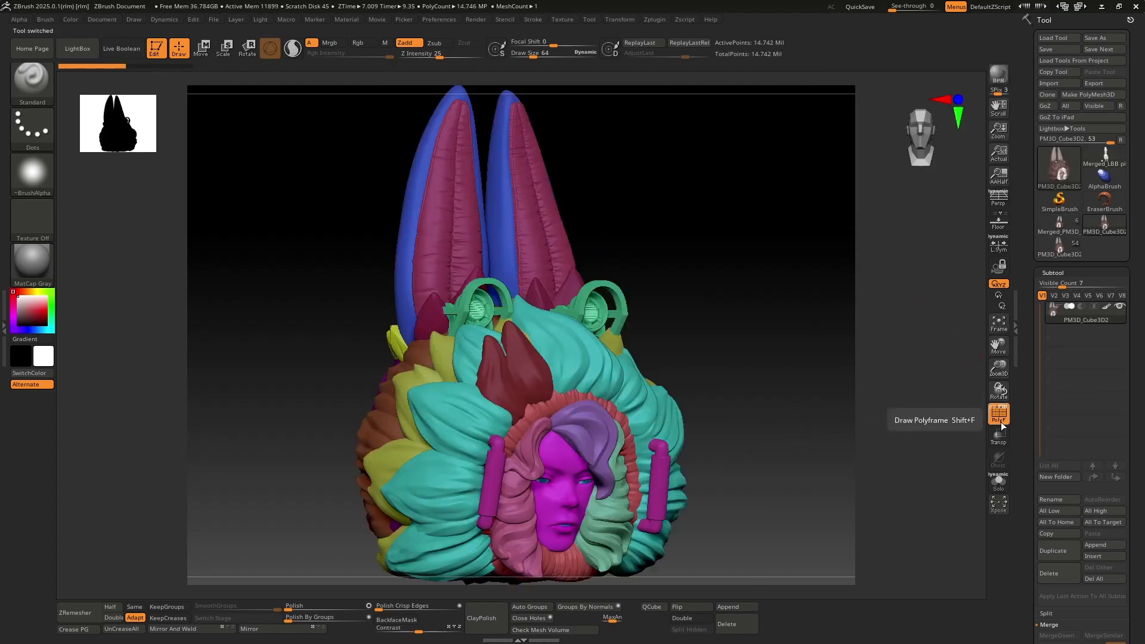
pyautogui.moveTo(997, 371); pyautogui.dragTo(995, 353)
pyautogui.moveTo(998, 352); pyautogui.dragTo(628, 481)
pyautogui.click(998, 413)
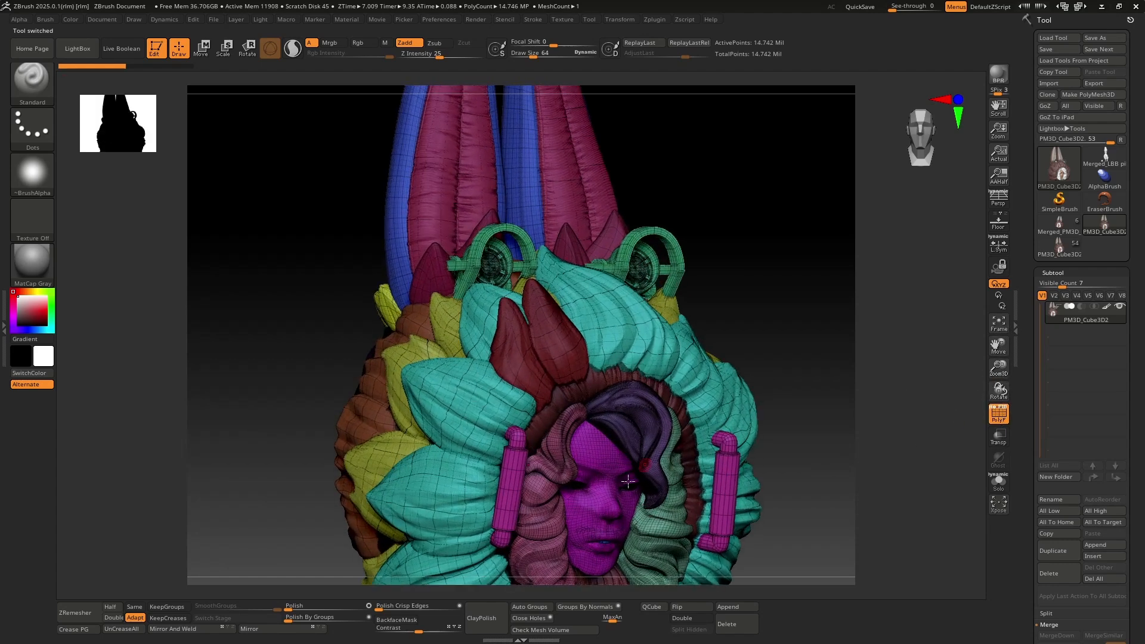
pyautogui.click(999, 414)
pyautogui.click(998, 414)
# Step: Turn off the head's polyframe display and inspect its painted surface and the neck socket underneath
pyautogui.moveTo(998, 368); pyautogui.dragTo(997, 335)
pyautogui.moveTo(998, 346); pyautogui.dragTo(989, 365)
pyautogui.moveTo(811, 434); pyautogui.dragTo(960, 411)
pyautogui.click(1001, 419)
pyautogui.moveTo(998, 368)
pyautogui.mouseDown()
pyautogui.moveTo(998, 377)
pyautogui.moveTo(996, 336)
pyautogui.mouseUp()
pyautogui.moveTo(753, 461); pyautogui.dragTo(689, 372)
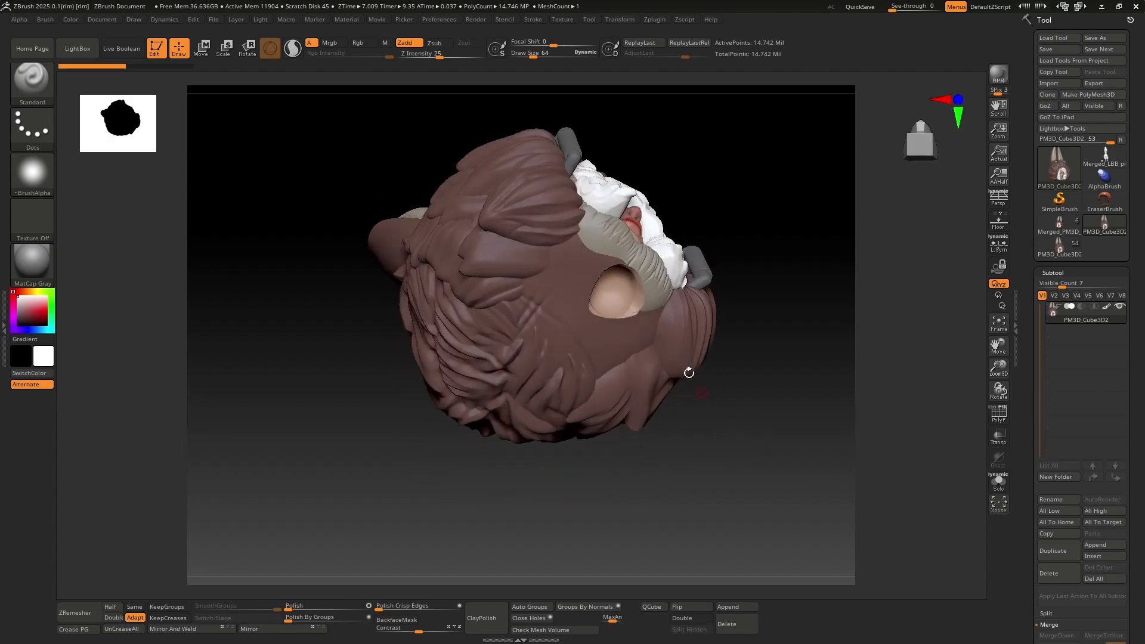
pyautogui.moveTo(780, 409); pyautogui.dragTo(769, 512)
# Step: Switch back to the merged full figure, frame it and show its polygroup colours
pyautogui.click(1105, 158)
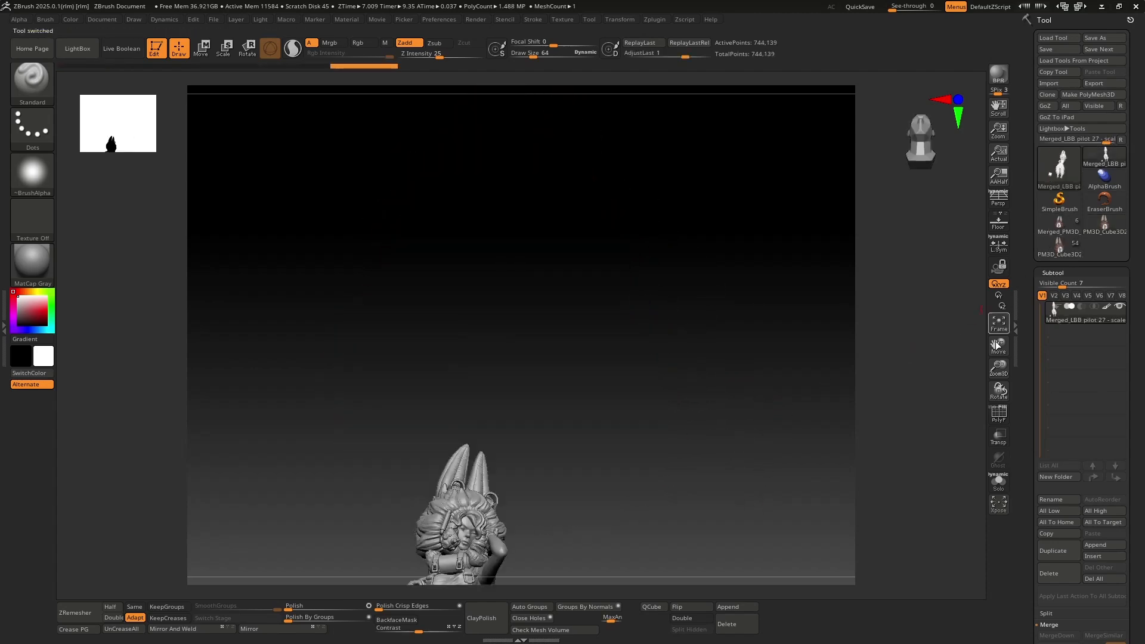
pyautogui.click(1004, 325)
pyautogui.click(999, 411)
pyautogui.moveTo(998, 366); pyautogui.dragTo(649, 413)
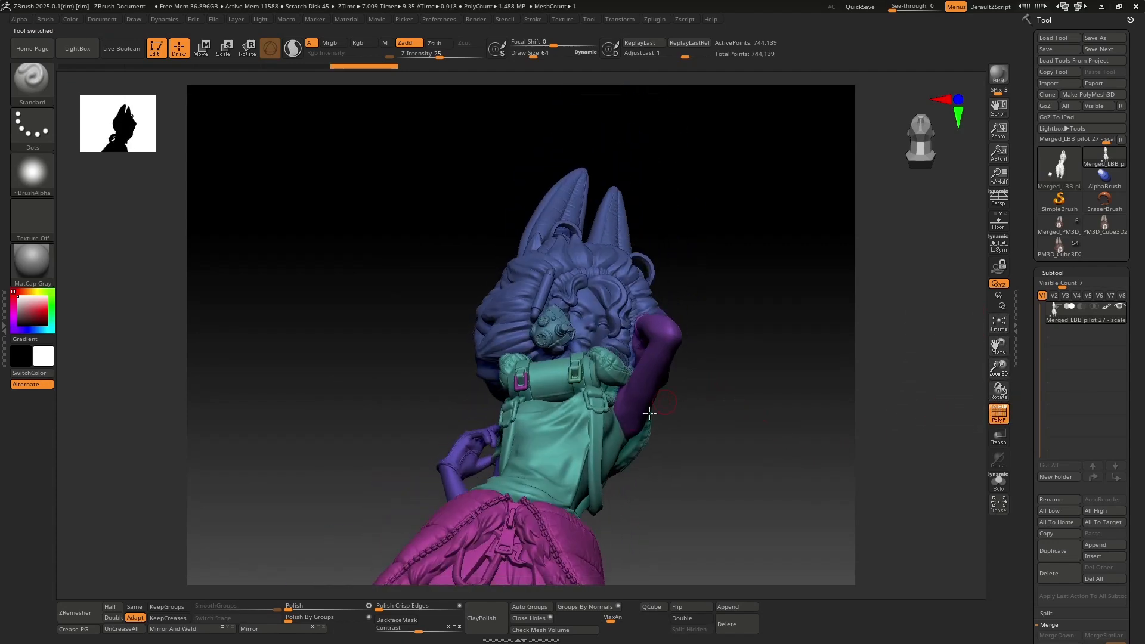
# Step: Isolate the raised arm's polygroup, inspect it, and unhide the whole figure
pyautogui.keyDown('ctrl'); pyautogui.keyDown('shift'); pyautogui.click(651, 378); pyautogui.keyUp('shift'); pyautogui.keyUp('ctrl')
pyautogui.press('w')
pyautogui.moveTo(758, 442)
pyautogui.mouseDown()
pyautogui.moveTo(817, 450)
pyautogui.moveTo(692, 501)
pyautogui.moveTo(622, 423)
pyautogui.mouseUp()
pyautogui.press('q')
pyautogui.keyDown('ctrl'); pyautogui.keyDown('shift'); pyautogui.click(759, 459); pyautogui.keyUp('shift'); pyautogui.keyUp('ctrl')
# Step: Isolate the torso polygroup, inspect its joint surfaces from several angles, and show all parts again
pyautogui.keyDown('ctrl'); pyautogui.keyDown('shift'); pyautogui.click(581, 490); pyautogui.keyUp('shift'); pyautogui.keyUp('ctrl')
pyautogui.moveTo(694, 387); pyautogui.dragTo(669, 481)
pyautogui.moveTo(998, 354); pyautogui.dragTo(1006, 264)
pyautogui.moveTo(745, 413); pyautogui.dragTo(670, 450)
pyautogui.keyDown('ctrl'); pyautogui.keyDown('shift'); pyautogui.click(782, 422); pyautogui.keyUp('shift'); pyautogui.keyUp('ctrl')
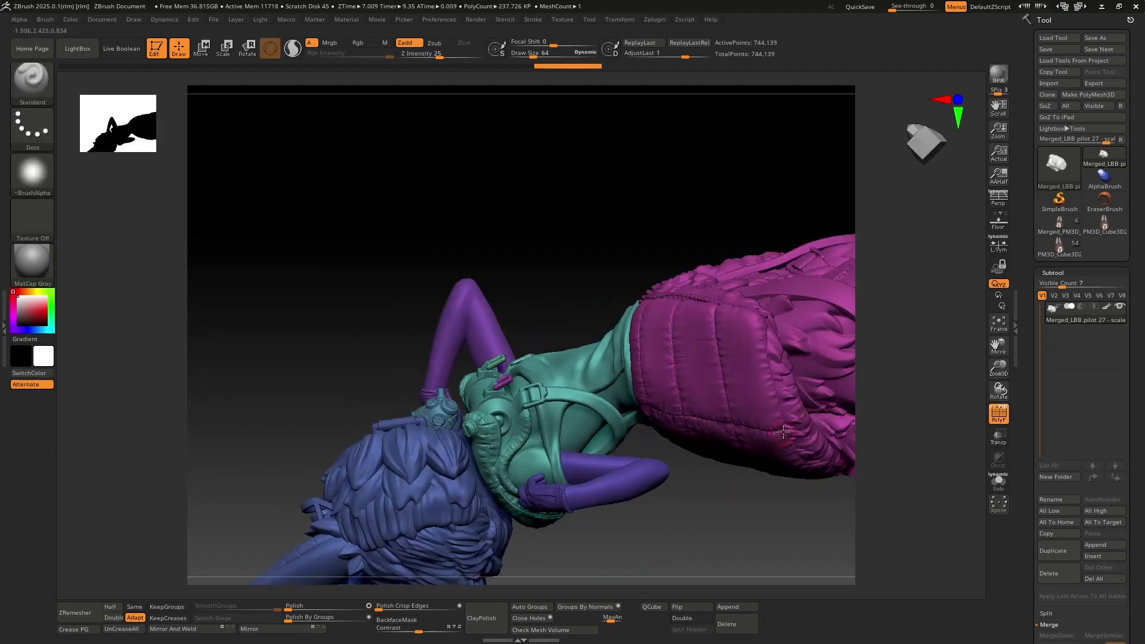
# Step: Isolate the trousers polygroup and inspect the round socket at the waist
pyautogui.keyDown('ctrl'); pyautogui.keyDown('shift'); pyautogui.click(713, 379); pyautogui.keyUp('shift'); pyautogui.keyUp('ctrl')
pyautogui.moveTo(693, 231); pyautogui.dragTo(799, 305)
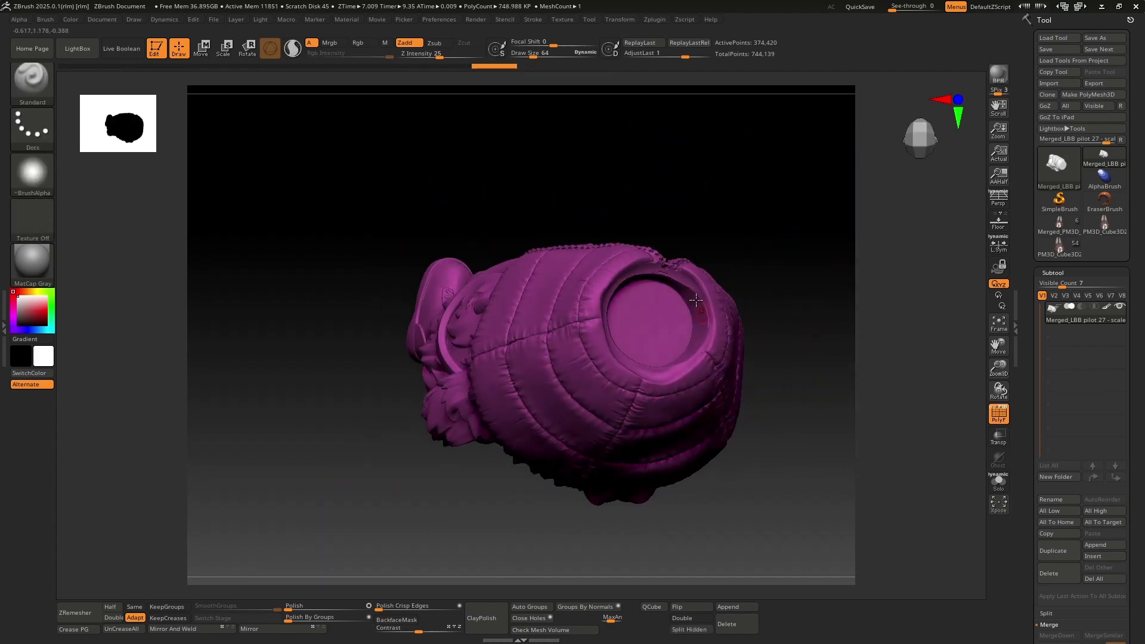
pyautogui.moveTo(786, 444); pyautogui.dragTo(906, 447)
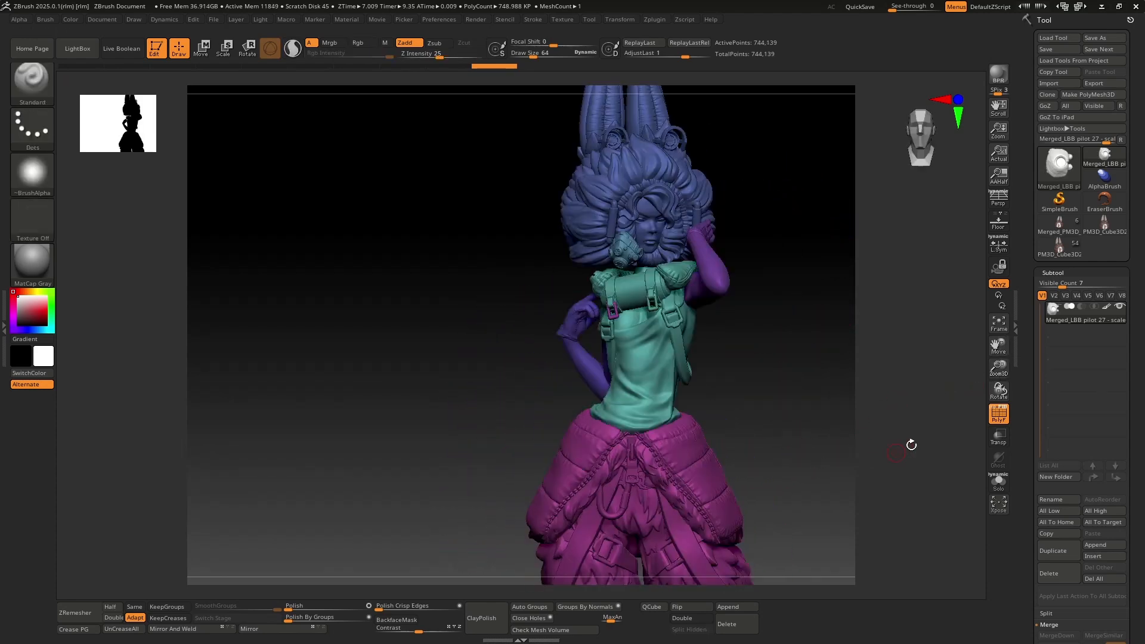
# Step: Isolate the lowered bent arm's polygroup, inspect its cut end, and unhide the rest of the figure
pyautogui.moveTo(999, 365); pyautogui.dragTo(997, 334)
pyautogui.moveTo(999, 347); pyautogui.dragTo(978, 283)
pyautogui.moveTo(708, 407); pyautogui.dragTo(654, 417)
pyautogui.keyDown('ctrl'); pyautogui.keyDown('shift'); pyautogui.click(493, 307); pyautogui.keyUp('shift'); pyautogui.keyUp('ctrl')
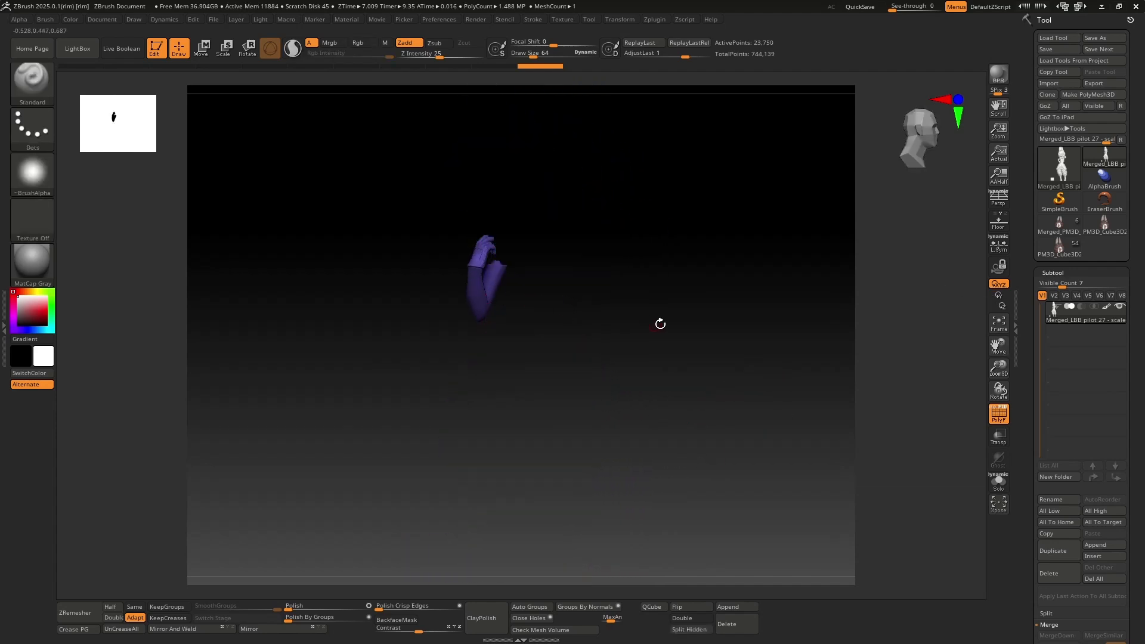
pyautogui.moveTo(660, 324); pyautogui.dragTo(625, 400)
pyautogui.moveTo(710, 389); pyautogui.dragTo(721, 283)
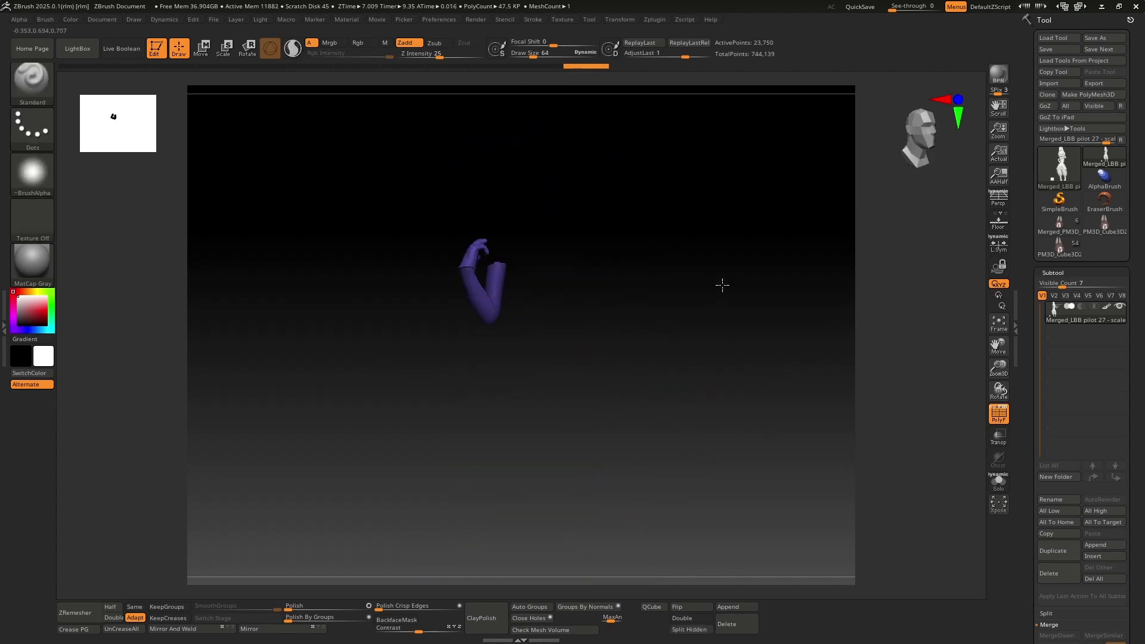
pyautogui.keyDown('ctrl'); pyautogui.keyDown('shift'); pyautogui.click(981, 412); pyautogui.keyUp('shift'); pyautogui.keyUp('ctrl')
# Step: Isolate the head polygroup, inspect its neck socket from below, and show the full figure again
pyautogui.moveTo(1000, 367); pyautogui.dragTo(1000, 427)
pyautogui.moveTo(999, 346); pyautogui.dragTo(941, 519)
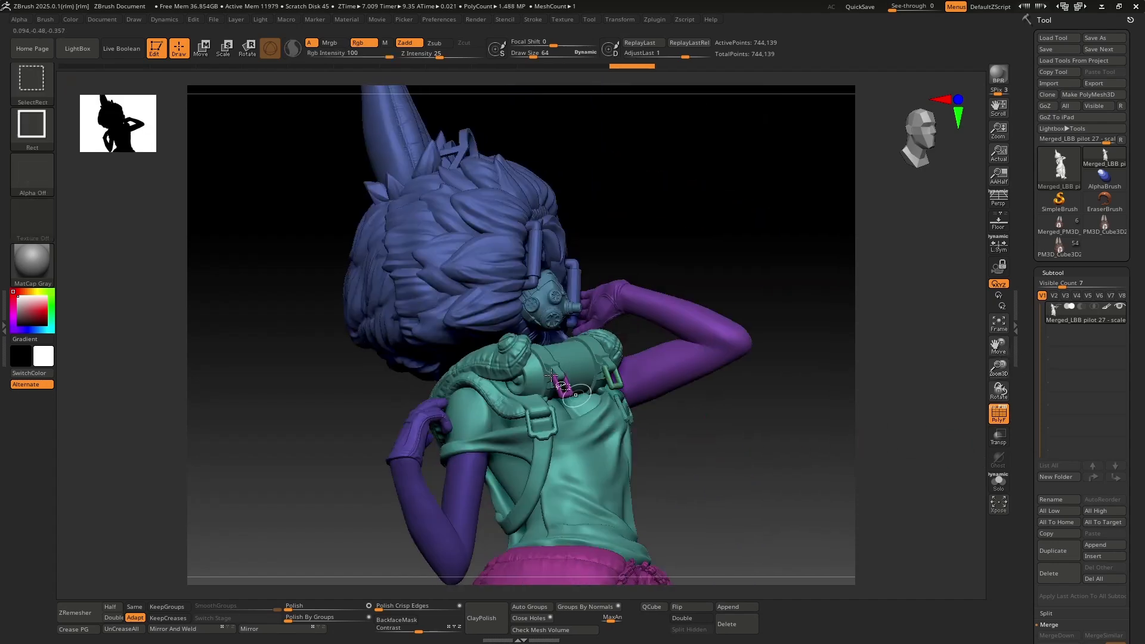
pyautogui.keyDown('ctrl'); pyautogui.keyDown('shift'); pyautogui.click(541, 358); pyautogui.keyUp('shift'); pyautogui.keyUp('ctrl')
pyautogui.moveTo(654, 413); pyautogui.dragTo(517, 416)
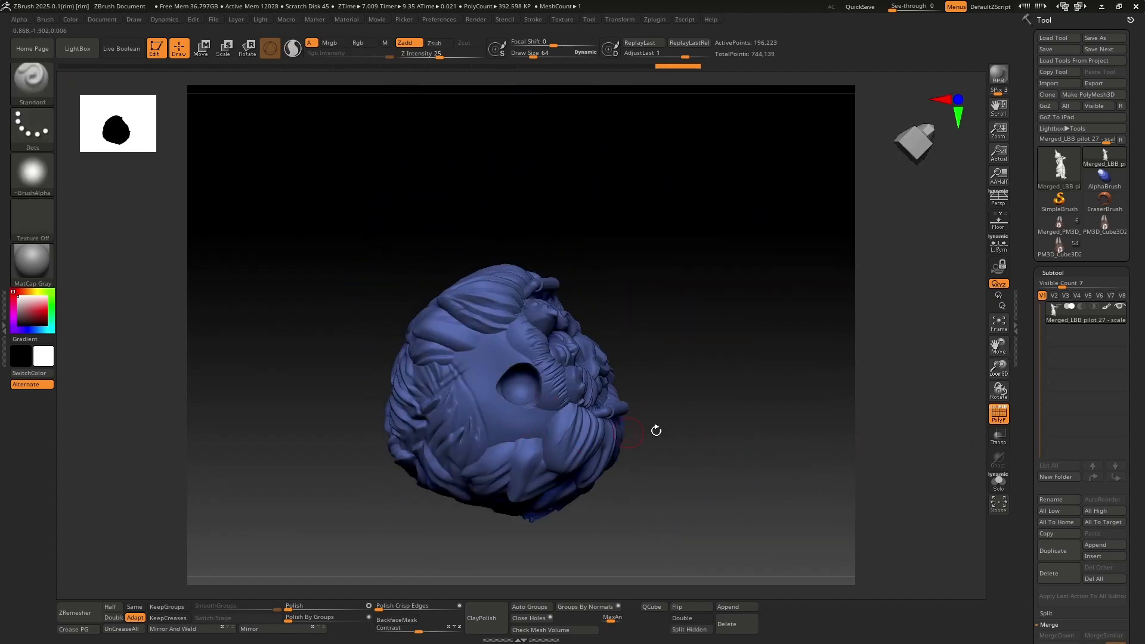
pyautogui.keyDown('ctrl'); pyautogui.keyDown('shift'); pyautogui.click(791, 416); pyautogui.keyUp('shift'); pyautogui.keyUp('ctrl')
pyautogui.moveTo(800, 383); pyautogui.dragTo(693, 459)
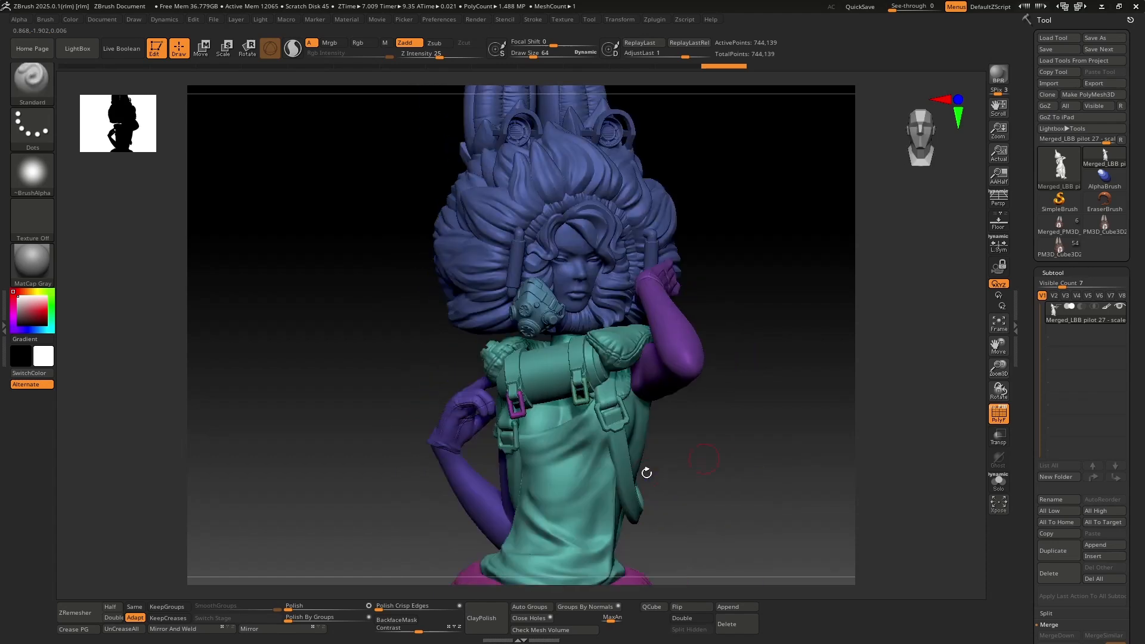
pyautogui.moveTo(998, 368); pyautogui.dragTo(999, 322)
pyautogui.moveTo(740, 394); pyautogui.dragTo(713, 399)
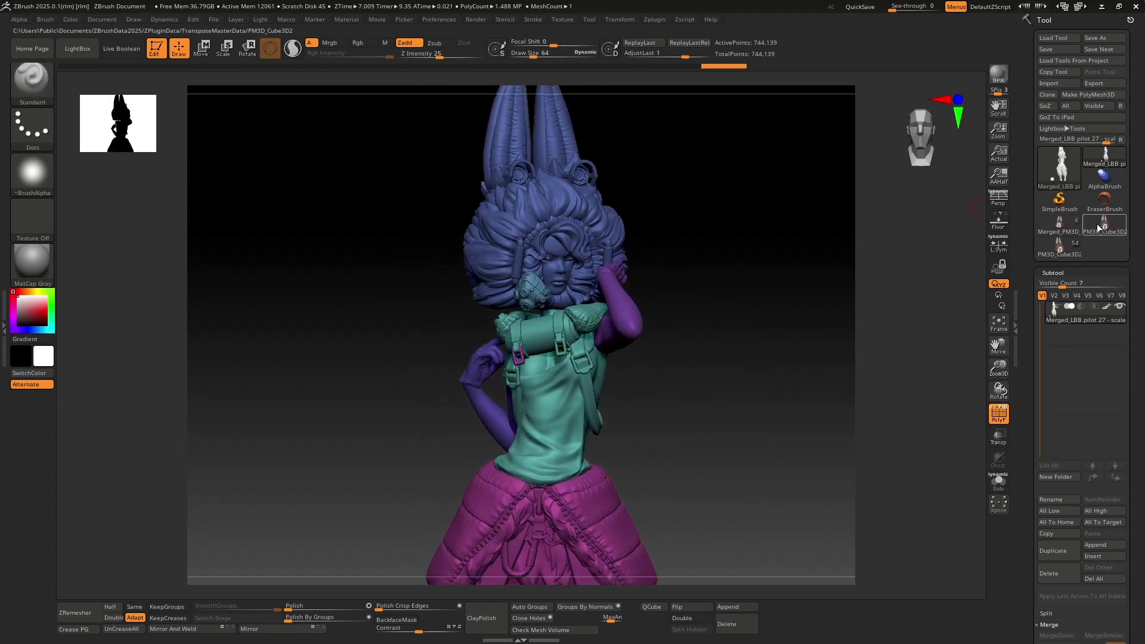
# Step: Load the PM3D_Cube3D2 head tool, frame it and examine the neck opening and overlapping polygroups from below
pyautogui.click(1081, 245)
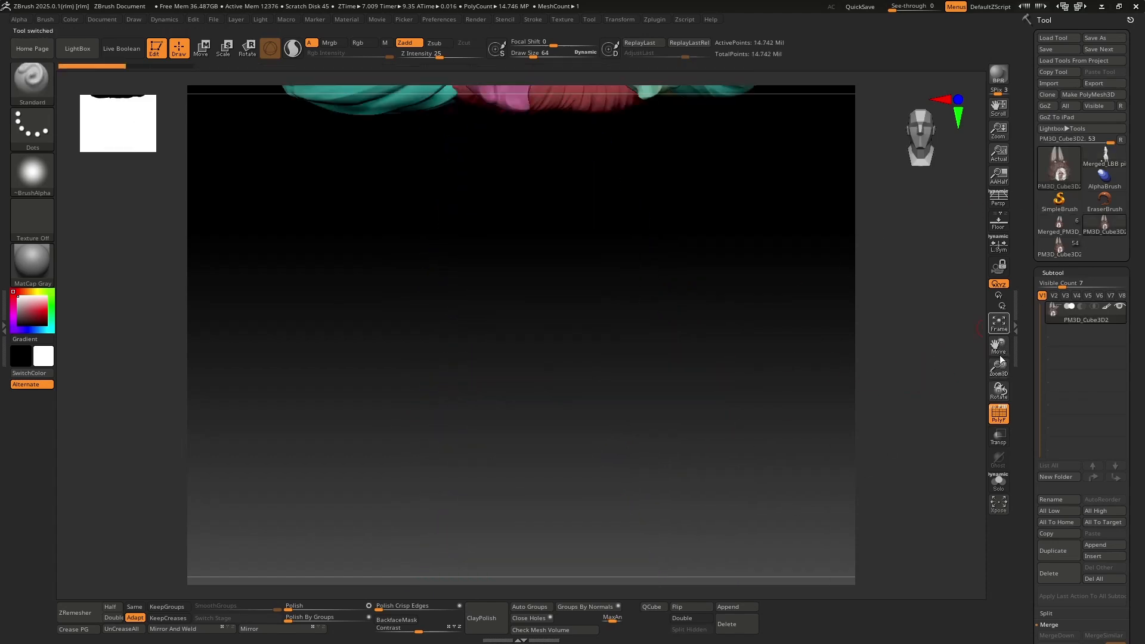
pyautogui.click(1000, 326)
pyautogui.moveTo(1000, 371); pyautogui.dragTo(1009, 317)
pyautogui.moveTo(999, 384); pyautogui.dragTo(624, 363)
pyautogui.moveTo(999, 368); pyautogui.dragTo(978, 394)
pyautogui.moveTo(795, 440)
pyautogui.mouseDown()
pyautogui.moveTo(800, 504)
pyautogui.moveTo(795, 463)
pyautogui.mouseUp()
pyautogui.moveTo(999, 370); pyautogui.dragTo(999, 354)
pyautogui.moveTo(999, 347)
pyautogui.mouseDown()
pyautogui.moveTo(1018, 343)
pyautogui.moveTo(1012, 334)
pyautogui.mouseUp()
pyautogui.moveTo(773, 474); pyautogui.dragTo(769, 319)
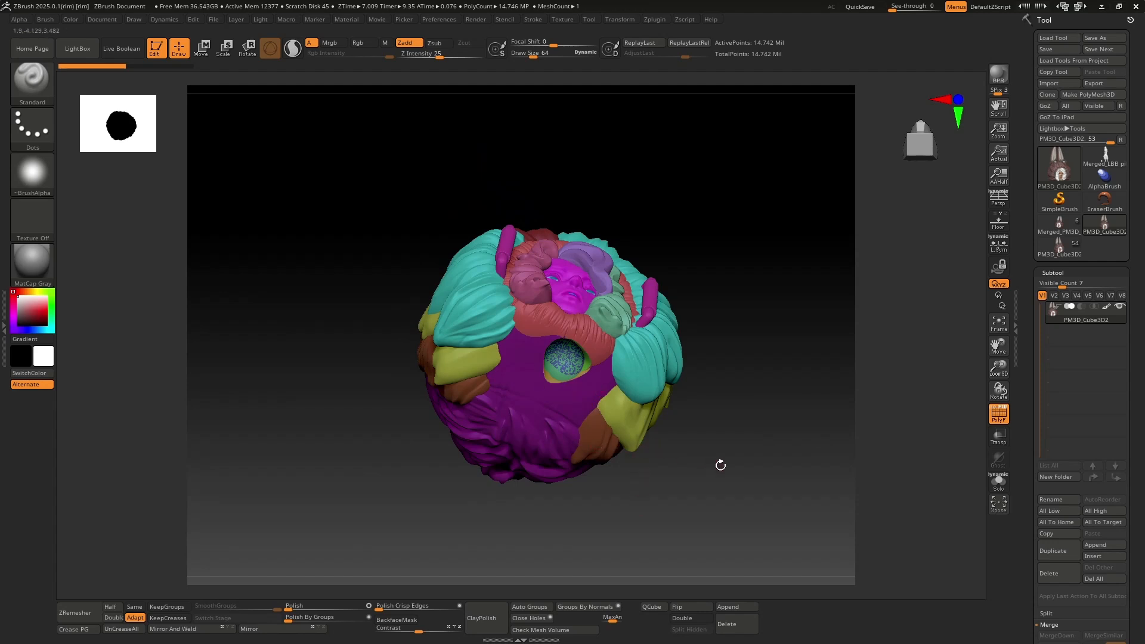
pyautogui.moveTo(763, 420)
pyautogui.mouseDown()
pyautogui.moveTo(776, 435)
pyautogui.moveTo(799, 432)
pyautogui.mouseUp()
# Step: Enlarge the draw size to about 366 and compare the head's painted colours with its polyframe display
pyautogui.press('space')
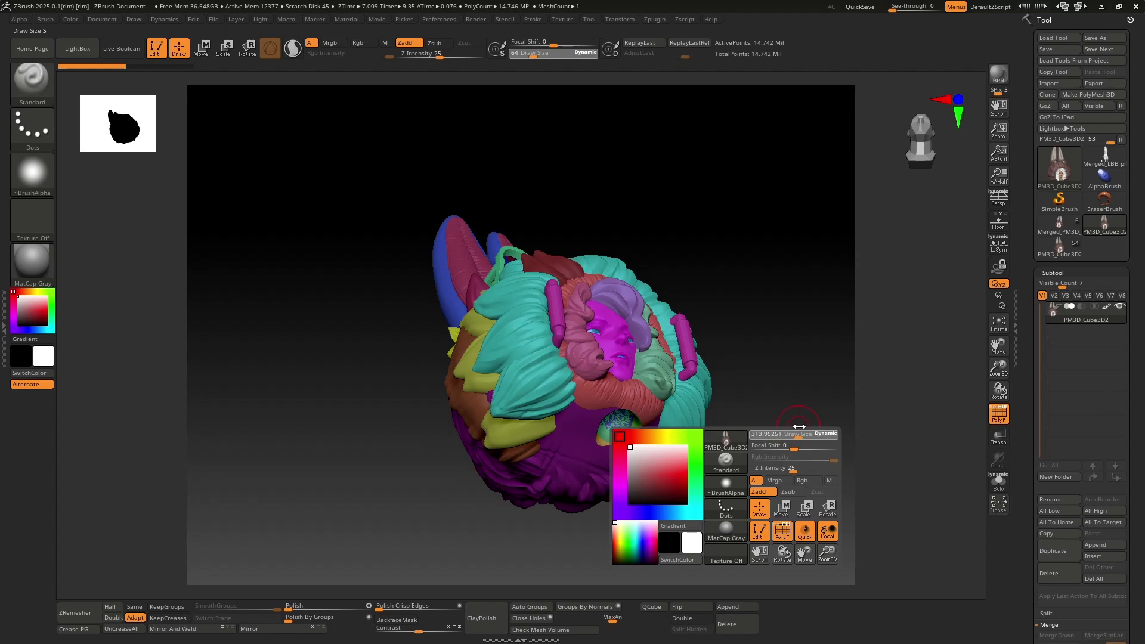
pyautogui.moveTo(967, 349); pyautogui.dragTo(690, 450)
pyautogui.moveTo(998, 346); pyautogui.dragTo(1063, 344)
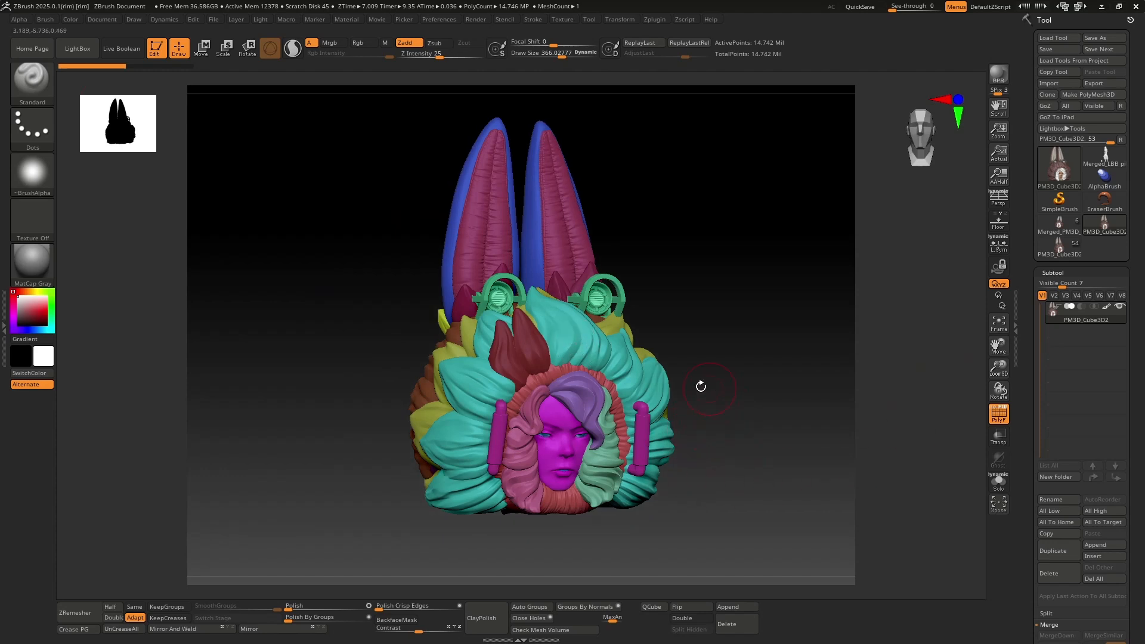
pyautogui.moveTo(749, 409); pyautogui.dragTo(881, 415)
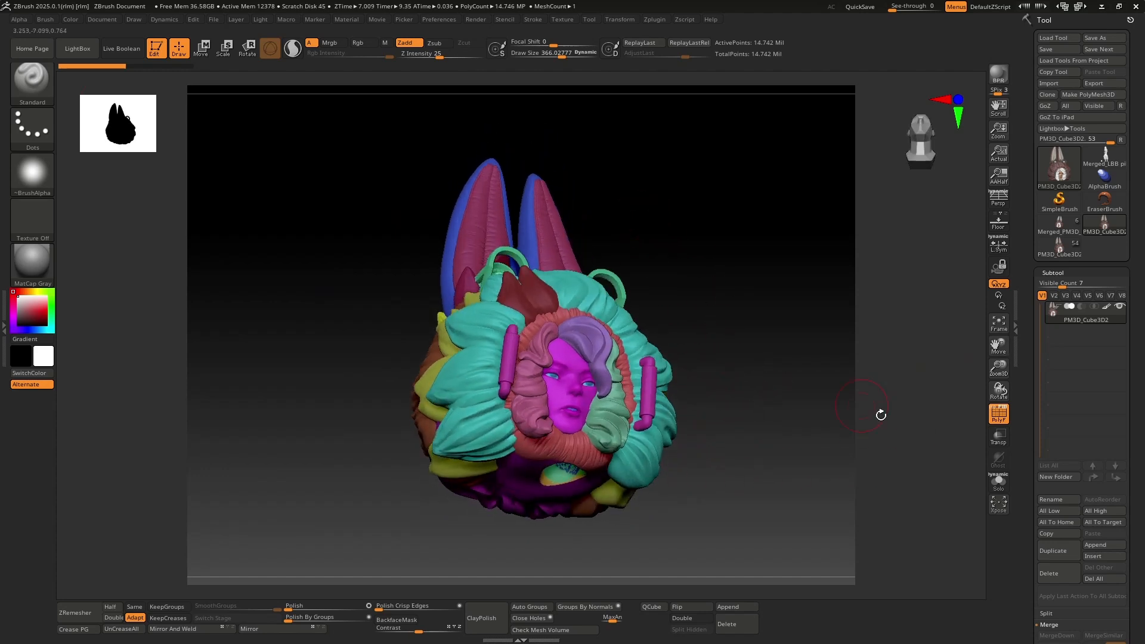
pyautogui.keyDown('shift'); pyautogui.moveTo(747, 444); pyautogui.dragTo(1021, 488); pyautogui.keyUp('shift')
pyautogui.click(997, 413)
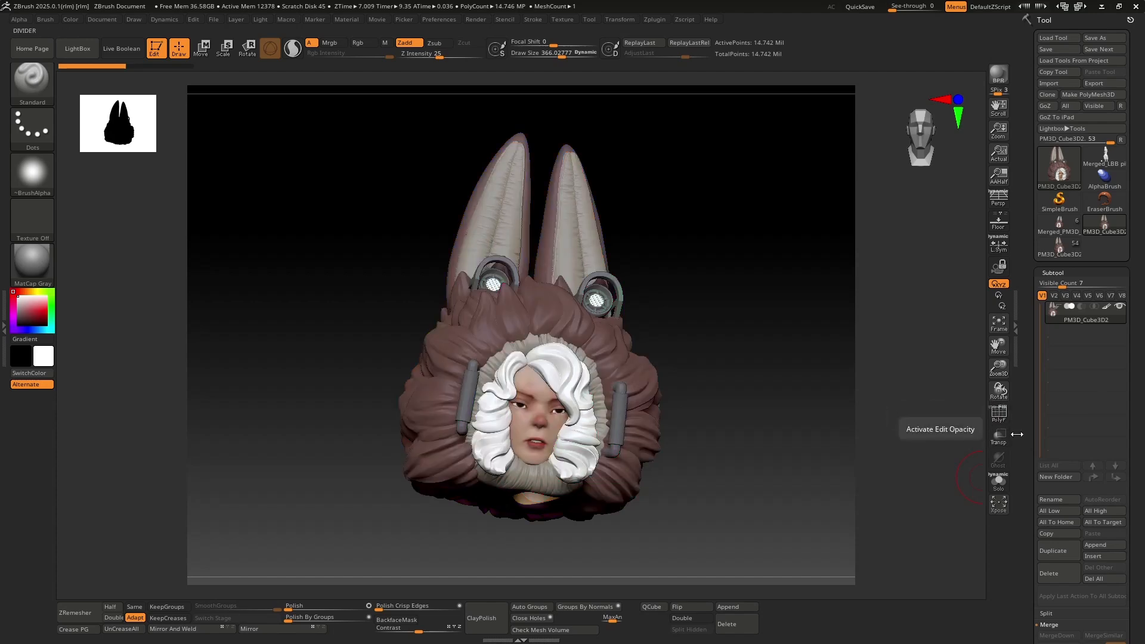
pyautogui.click(1000, 417)
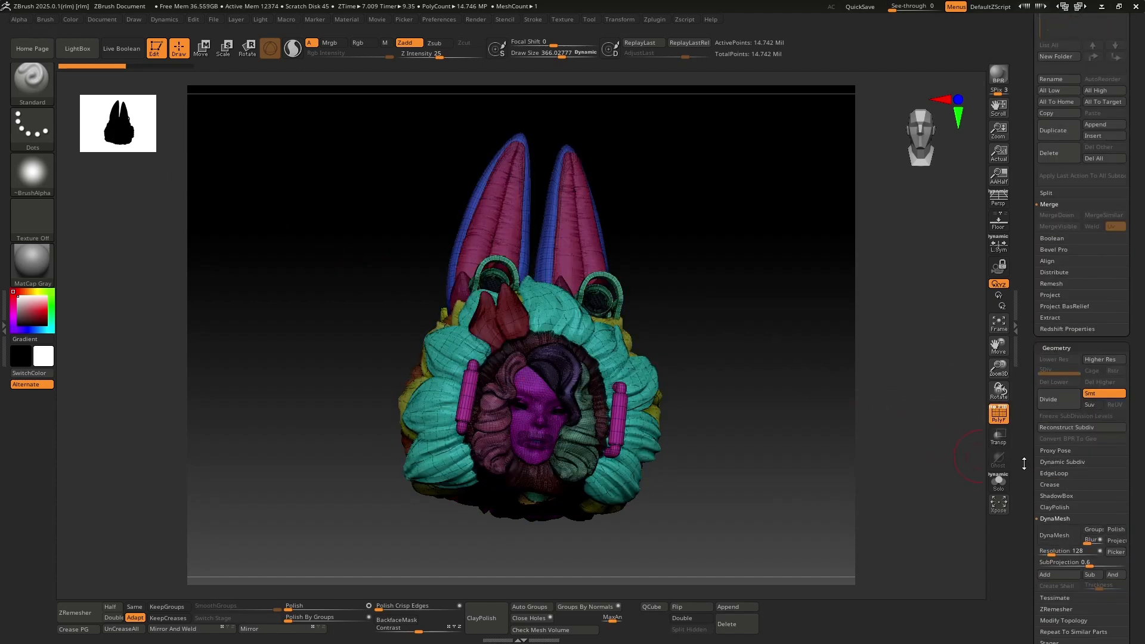
# Step: Set the DynaMesh resolution to 4096 and apply DynaMesh to the head
pyautogui.moveTo(1022, 464); pyautogui.dragTo(1027, 396)
pyautogui.moveTo(1053, 468); pyautogui.dragTo(1099, 469)
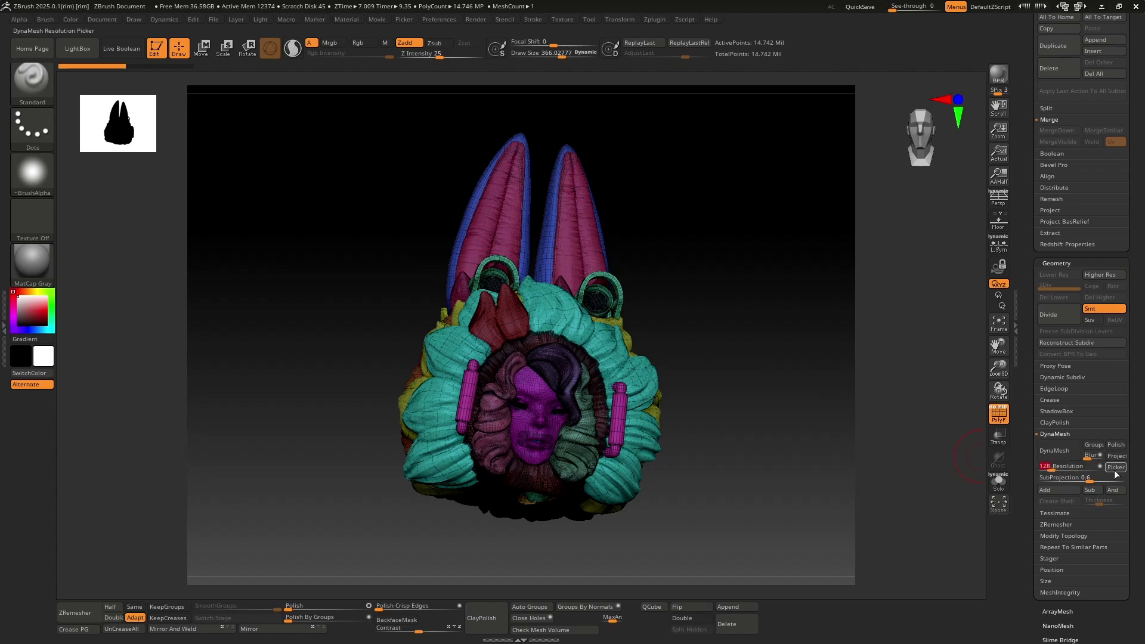
pyautogui.click(1100, 469)
pyautogui.click(1065, 452)
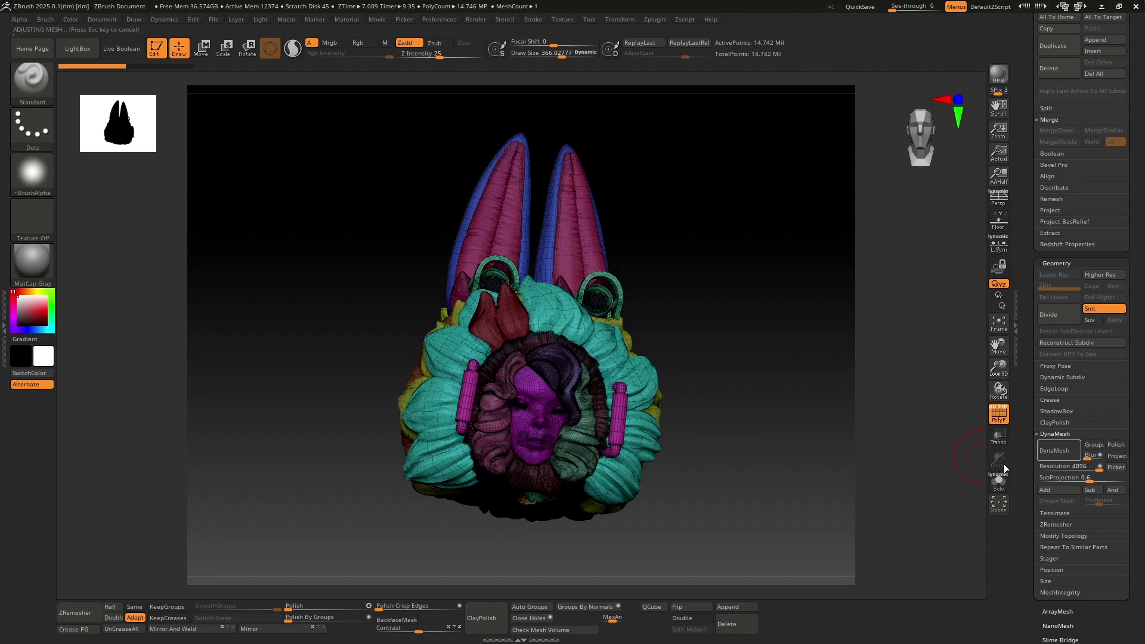
# Step: Inspect the head's remeshed surface and wireframe density up close, and frame the whole model again
pyautogui.moveTo(993, 368); pyautogui.dragTo(990, 471)
pyautogui.moveTo(999, 364); pyautogui.dragTo(994, 440)
pyautogui.moveTo(1003, 368); pyautogui.dragTo(1007, 474)
pyautogui.moveTo(1002, 385); pyautogui.dragTo(981, 296)
pyautogui.click(997, 326)
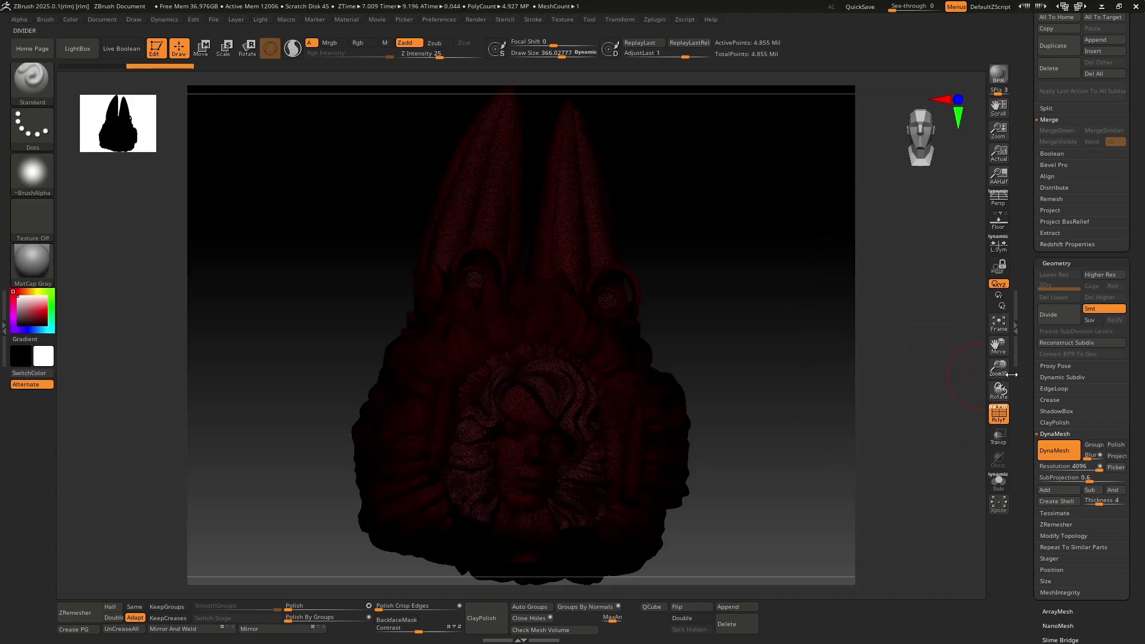
pyautogui.moveTo(999, 368)
pyautogui.mouseDown()
pyautogui.moveTo(998, 345)
pyautogui.moveTo(993, 357)
pyautogui.mouseUp()
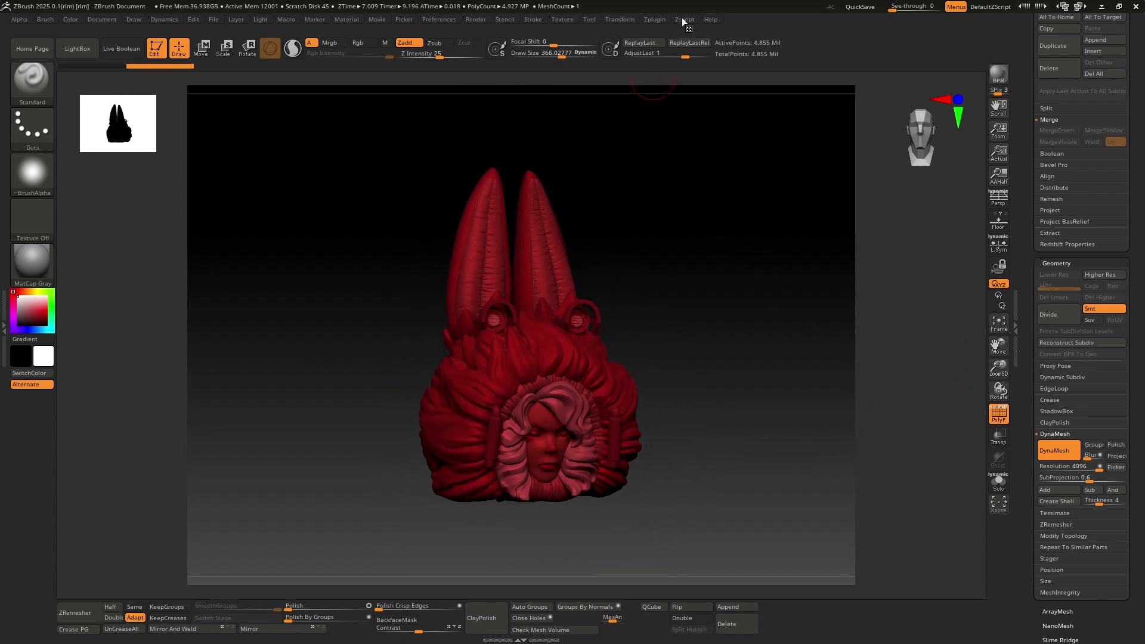
# Step: Open Decimation Master and pre-process the current head mesh
pyautogui.click(656, 18)
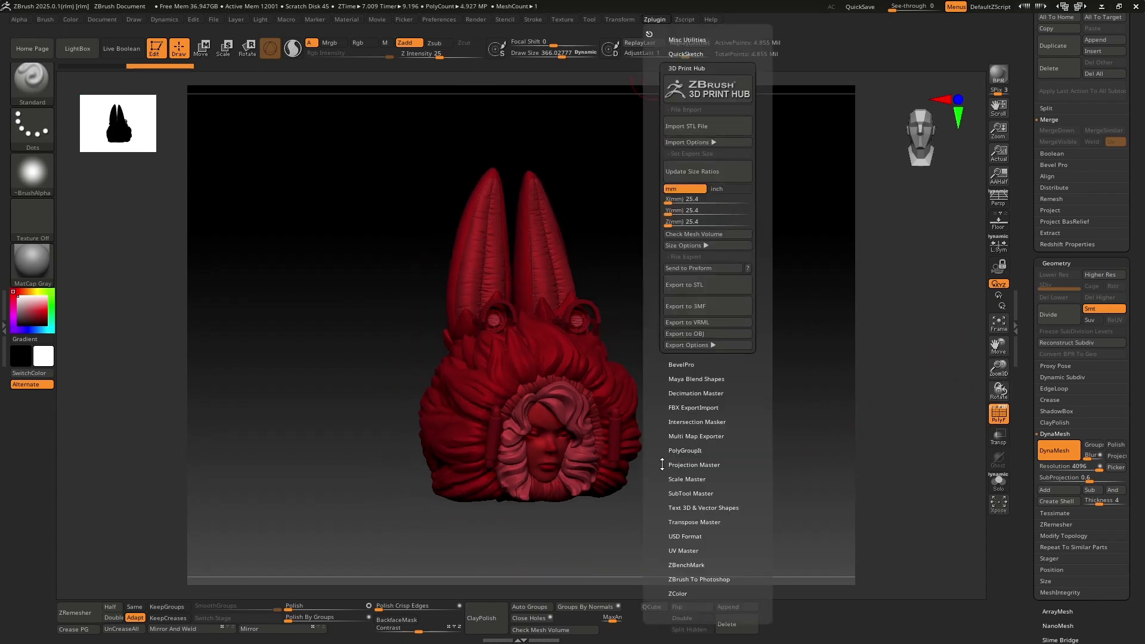
pyautogui.scroll(-3, 667, 358)
pyautogui.scroll(3, 667, 363)
pyautogui.click(680, 394)
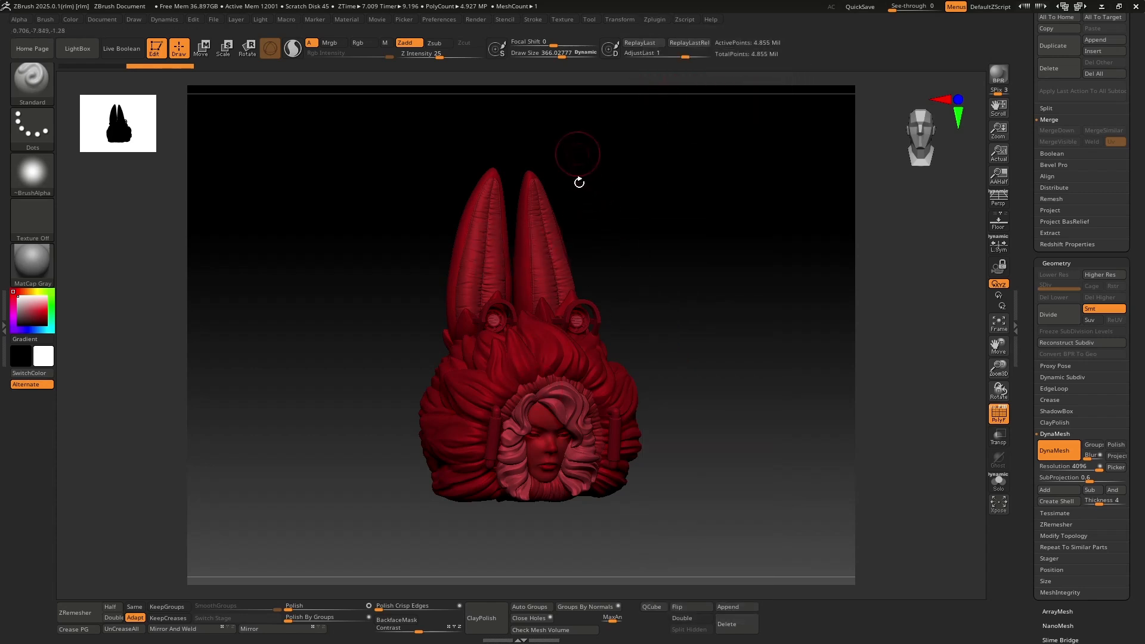
pyautogui.click(657, 19)
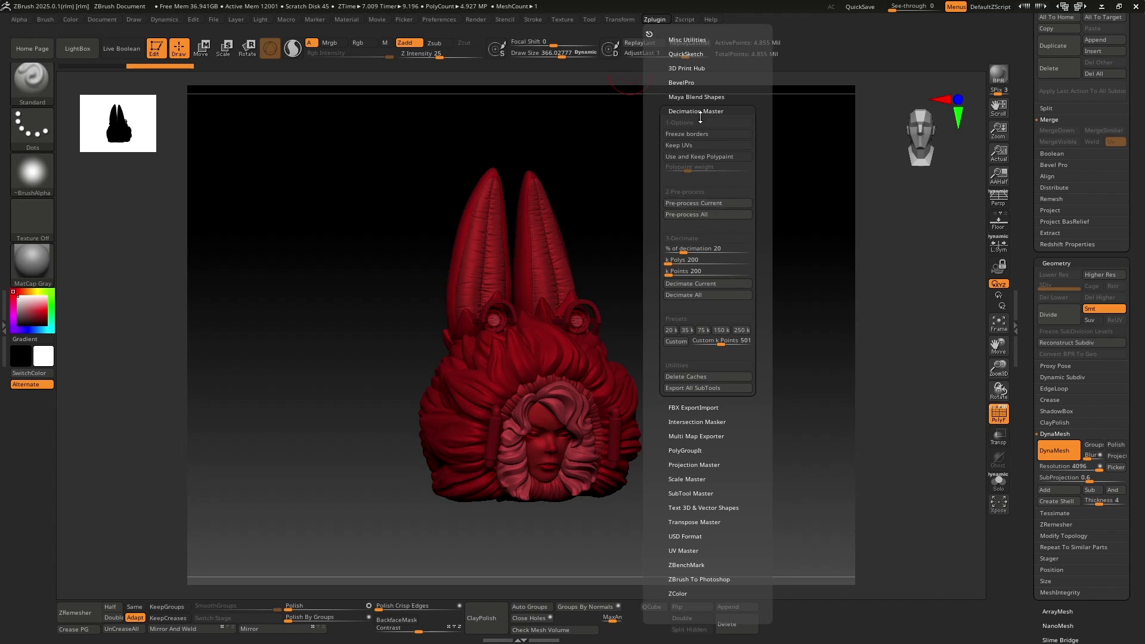
pyautogui.click(695, 202)
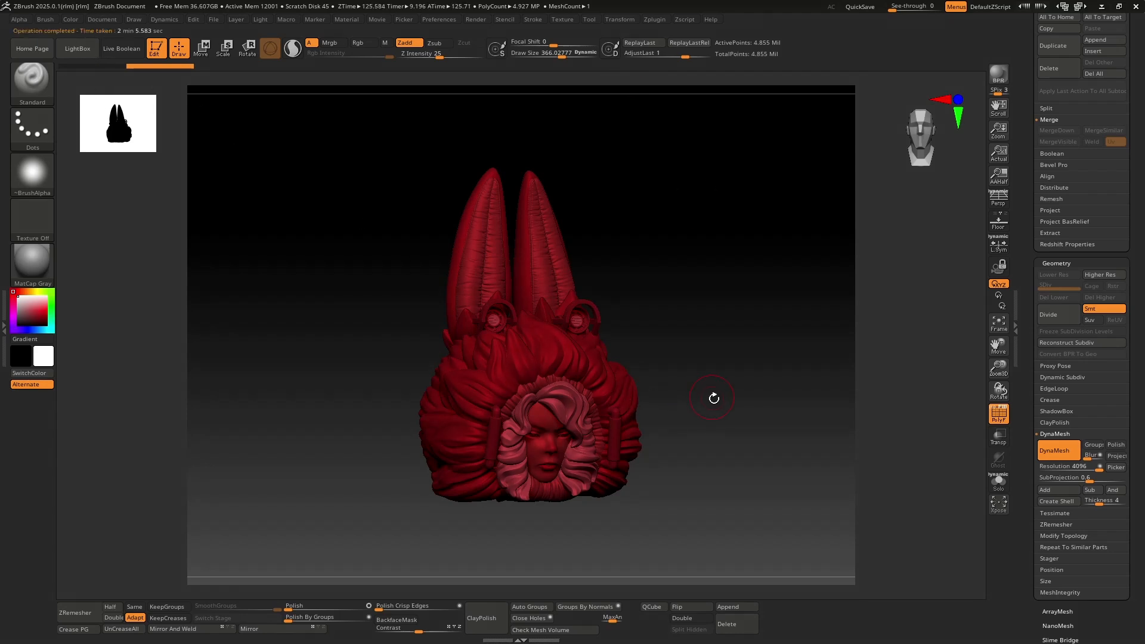
# Step: Decimate the current head mesh to 20 percent with Decimation Master
pyautogui.moveTo(738, 400); pyautogui.dragTo(706, 210)
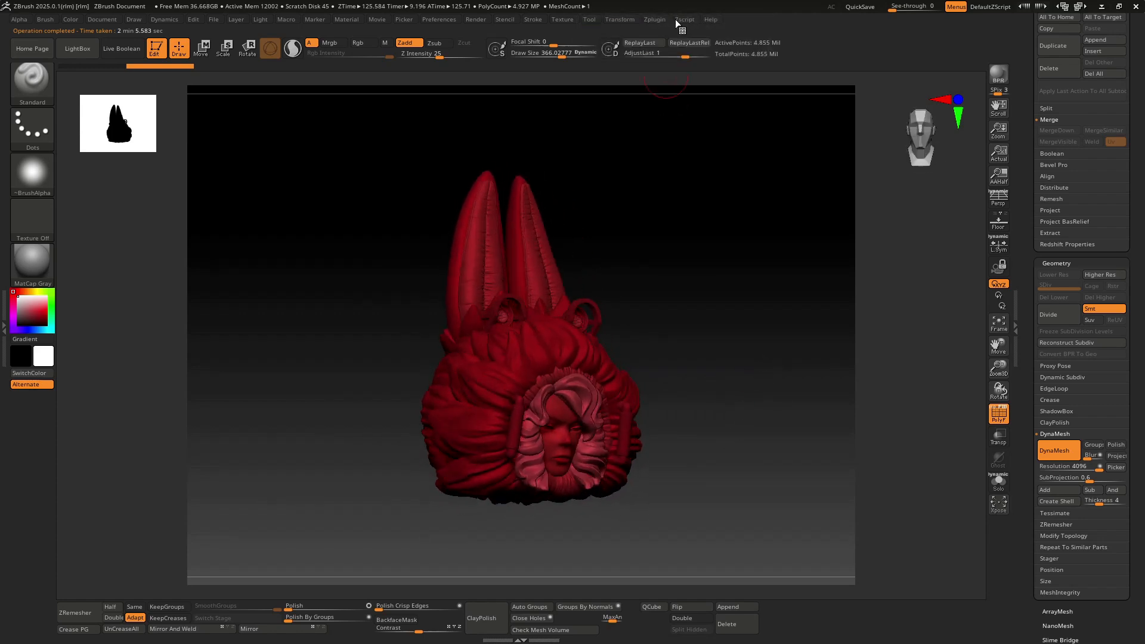
pyautogui.click(656, 19)
pyautogui.click(693, 259)
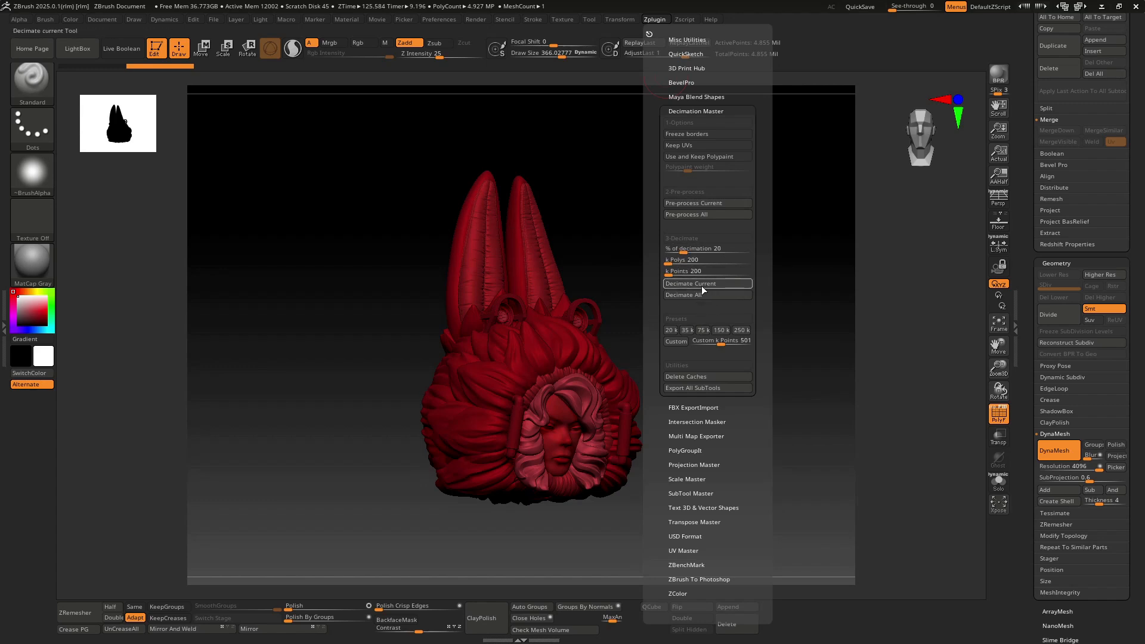
pyautogui.click(683, 253)
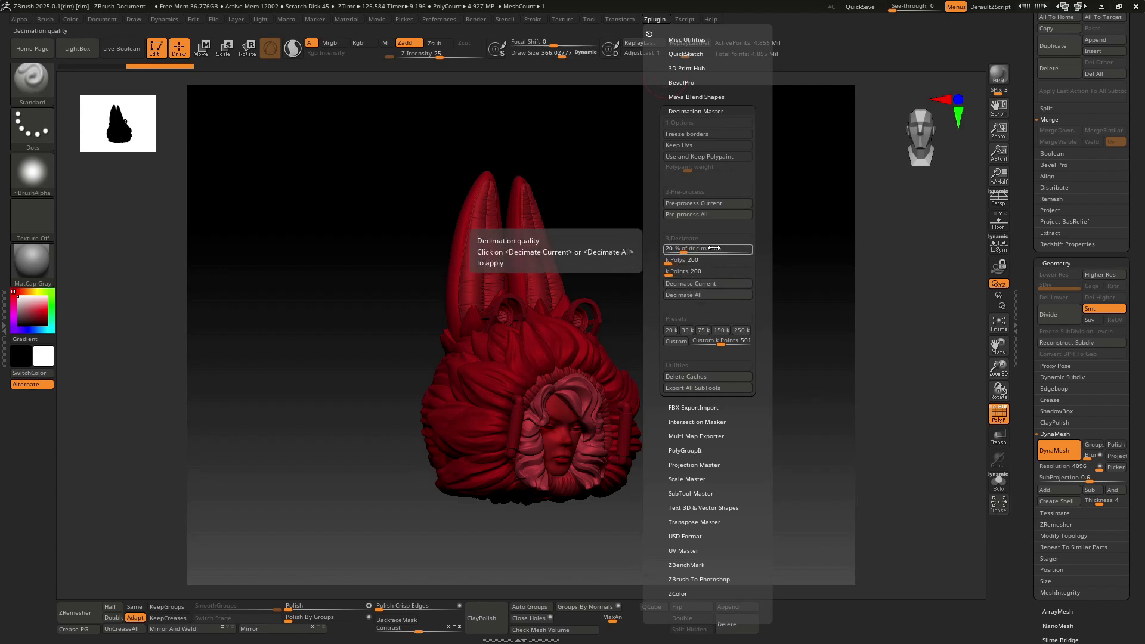
pyautogui.click(691, 285)
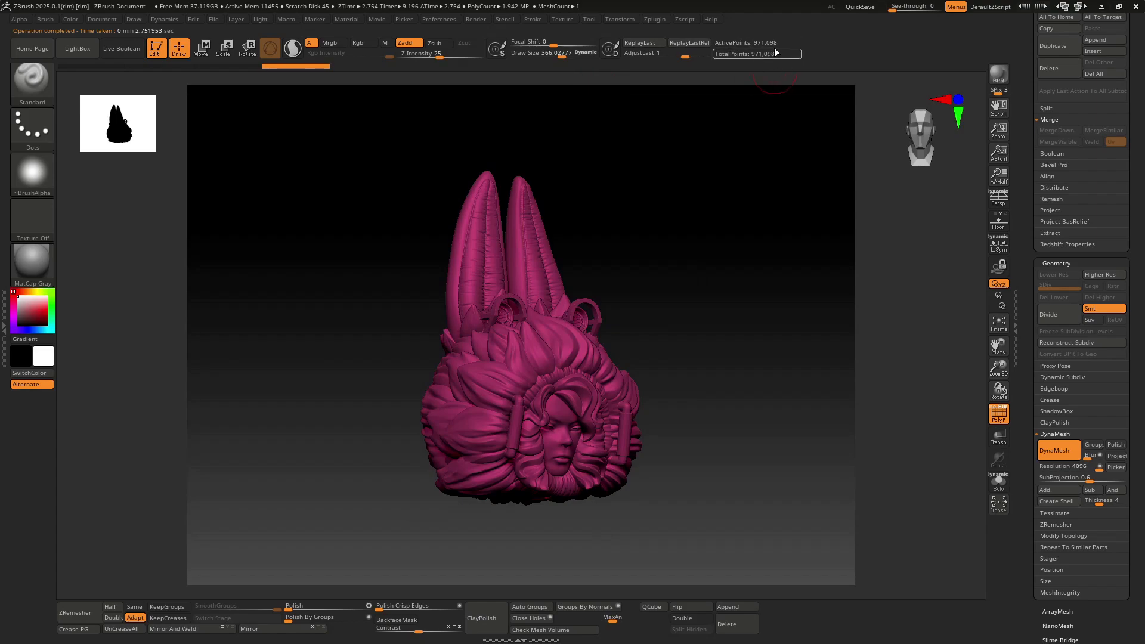
# Step: Examine the decimated head's triangle density up close on the hair strands and around the face
pyautogui.click(993, 411)
pyautogui.moveTo(999, 376); pyautogui.dragTo(996, 500)
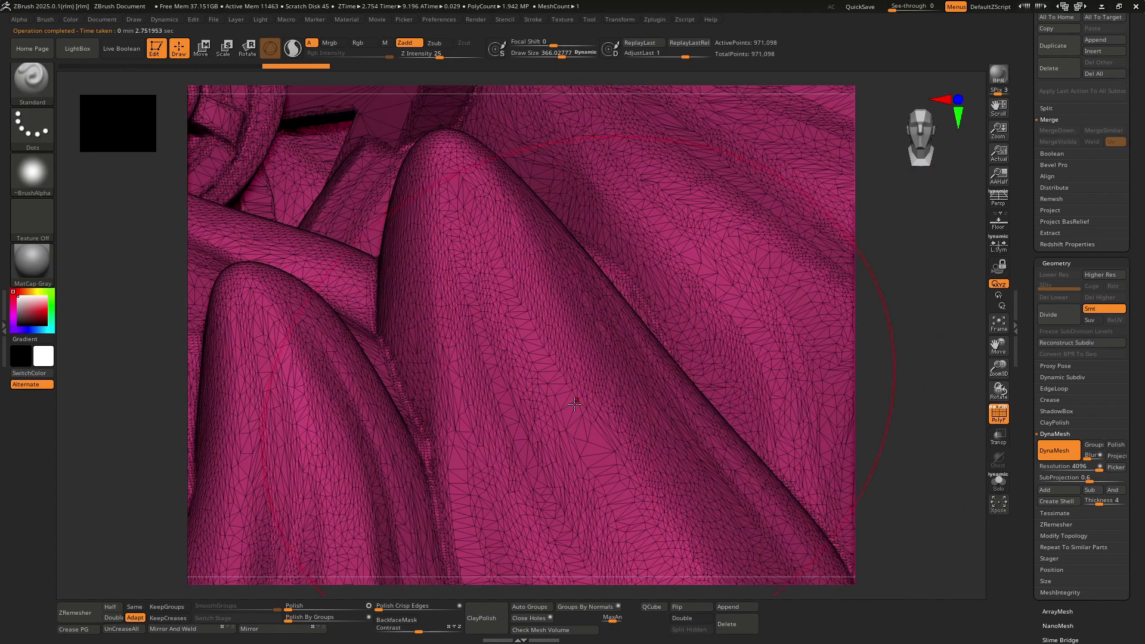
pyautogui.moveTo(998, 366); pyautogui.dragTo(999, 483)
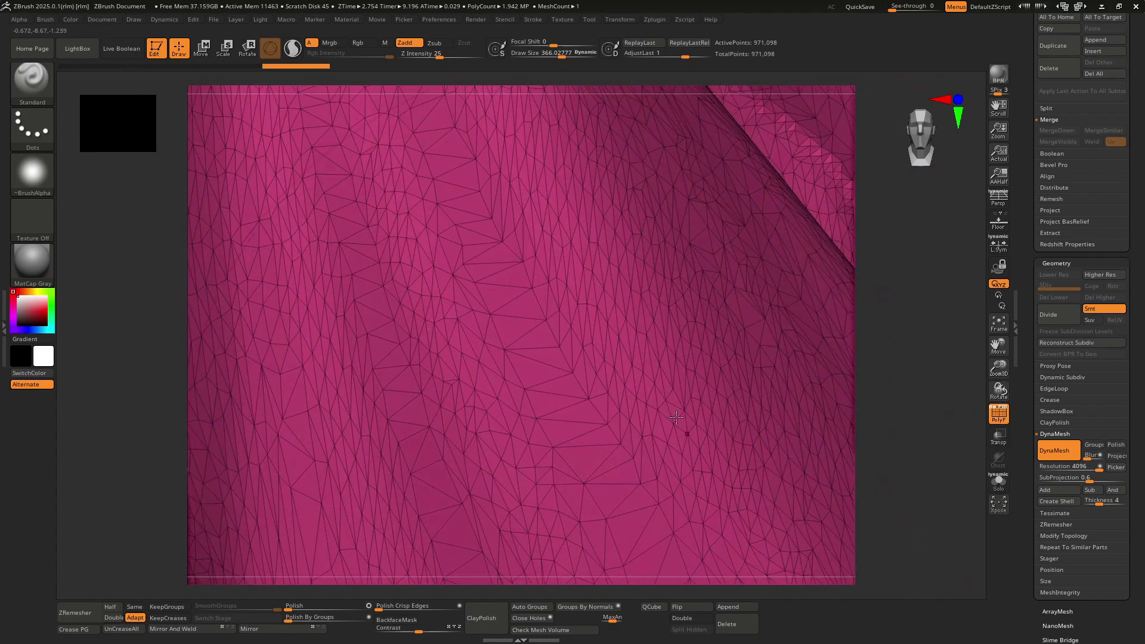
pyautogui.moveTo(1002, 373); pyautogui.dragTo(992, 313)
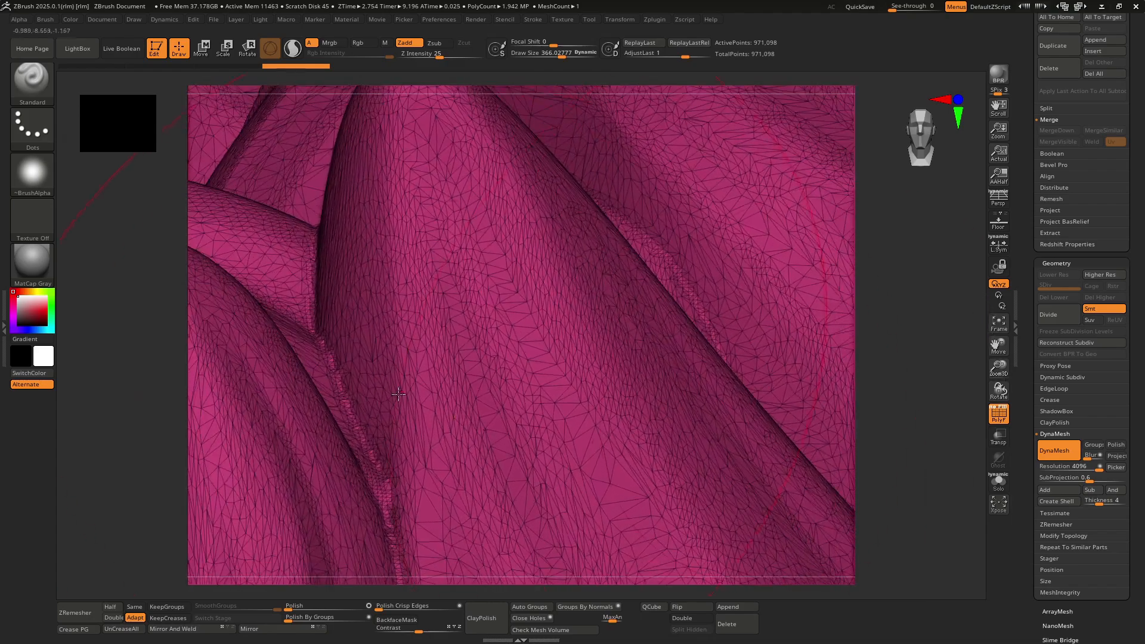
pyautogui.moveTo(998, 364); pyautogui.dragTo(995, 340)
pyautogui.moveTo(986, 292); pyautogui.dragTo(952, 158)
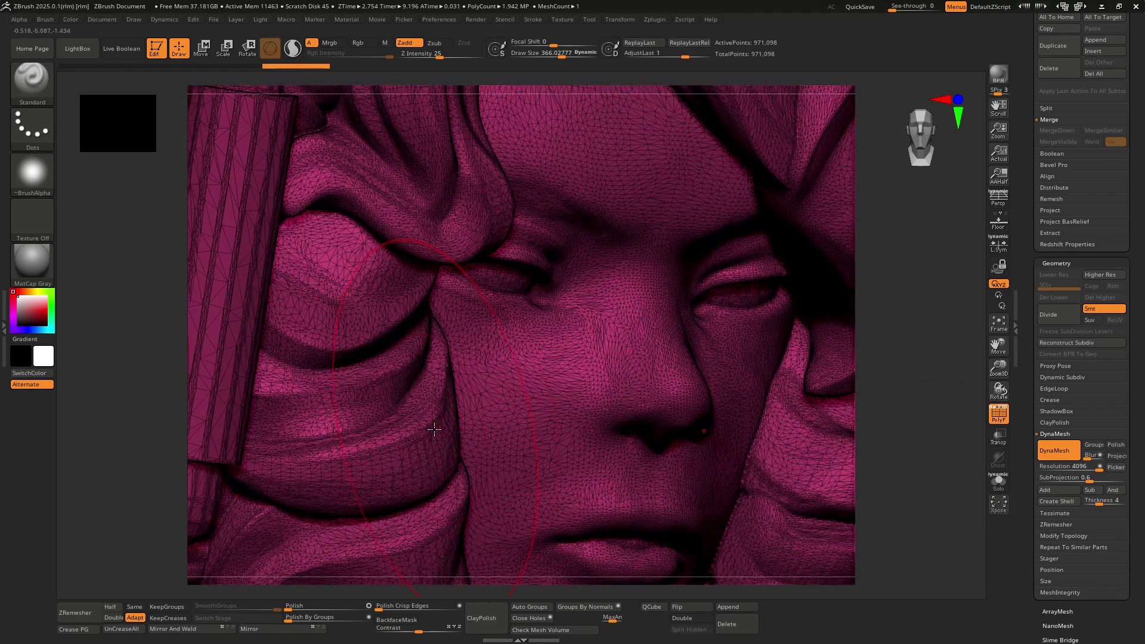
pyautogui.moveTo(997, 366); pyautogui.dragTo(991, 314)
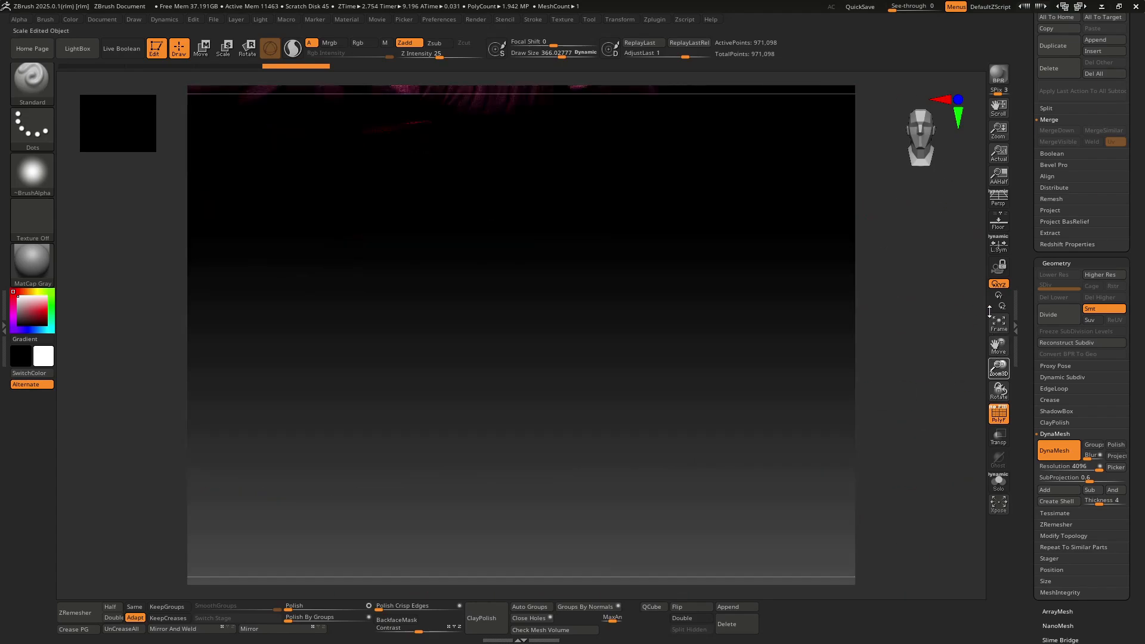
# Step: Frame the whole head, turn off its polyframe display and review the plain grey surface
pyautogui.click(998, 322)
pyautogui.moveTo(736, 443)
pyautogui.mouseDown()
pyautogui.moveTo(795, 416)
pyautogui.moveTo(996, 414)
pyautogui.mouseUp()
pyautogui.click(998, 412)
pyautogui.moveTo(1002, 373)
pyautogui.mouseDown()
pyautogui.moveTo(1014, 337)
pyautogui.moveTo(774, 416)
pyautogui.moveTo(721, 417)
pyautogui.mouseUp()
pyautogui.moveTo(768, 466)
pyautogui.mouseDown()
pyautogui.moveTo(769, 441)
pyautogui.moveTo(644, 298)
pyautogui.mouseUp()
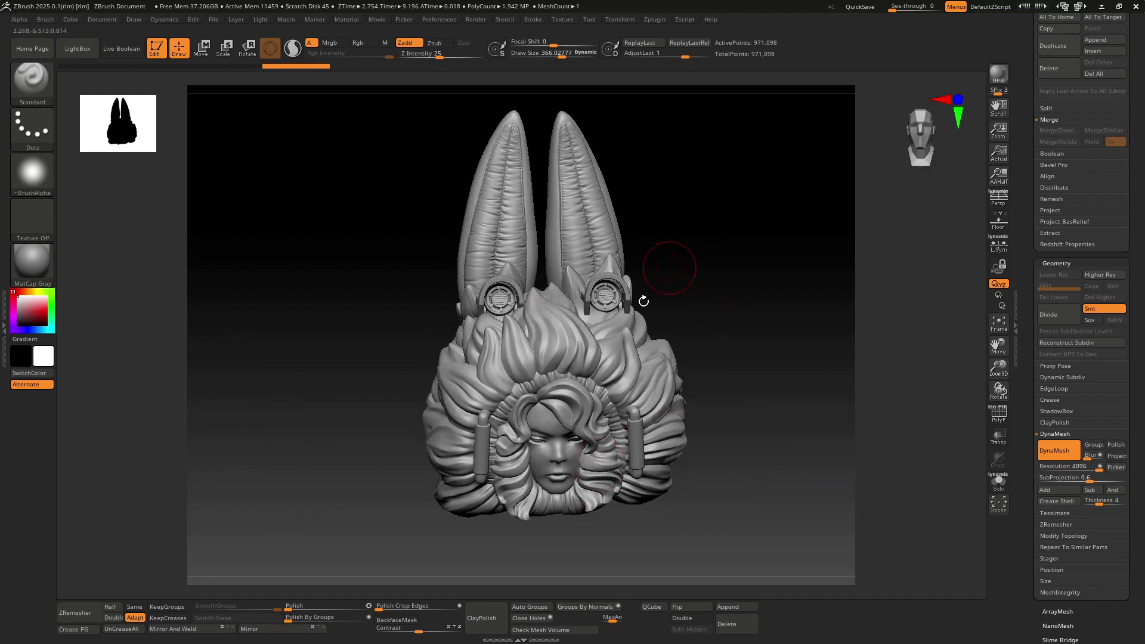
# Step: Run the 3D Print Hub mesh volume check on the decimated head
pyautogui.moveTo(745, 464); pyautogui.dragTo(726, 463)
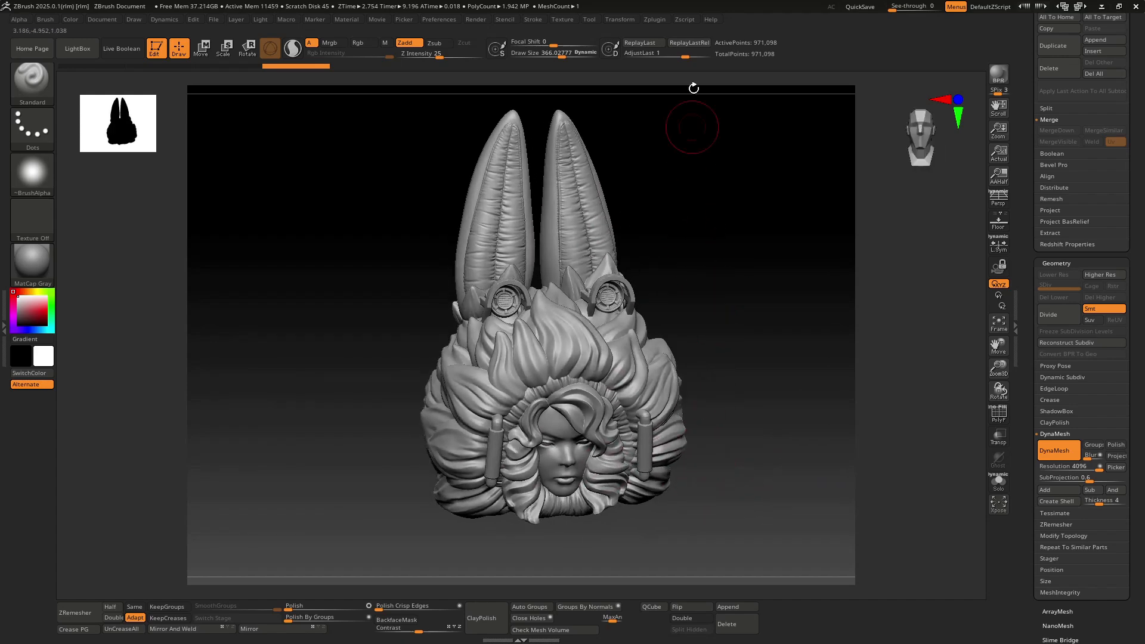
pyautogui.click(656, 20)
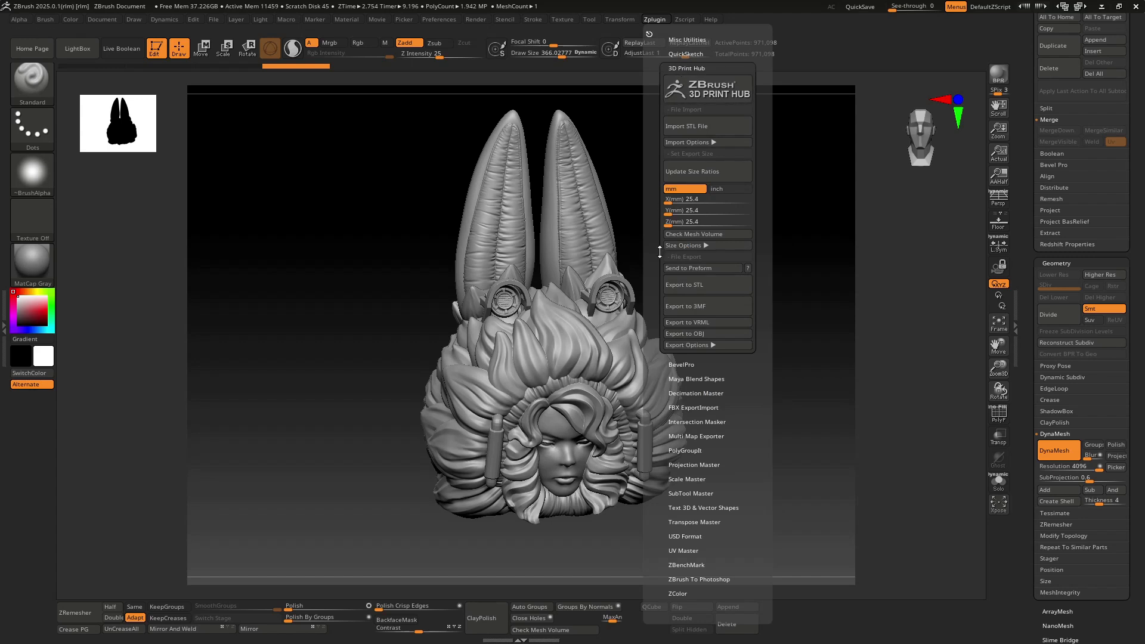
pyautogui.click(702, 234)
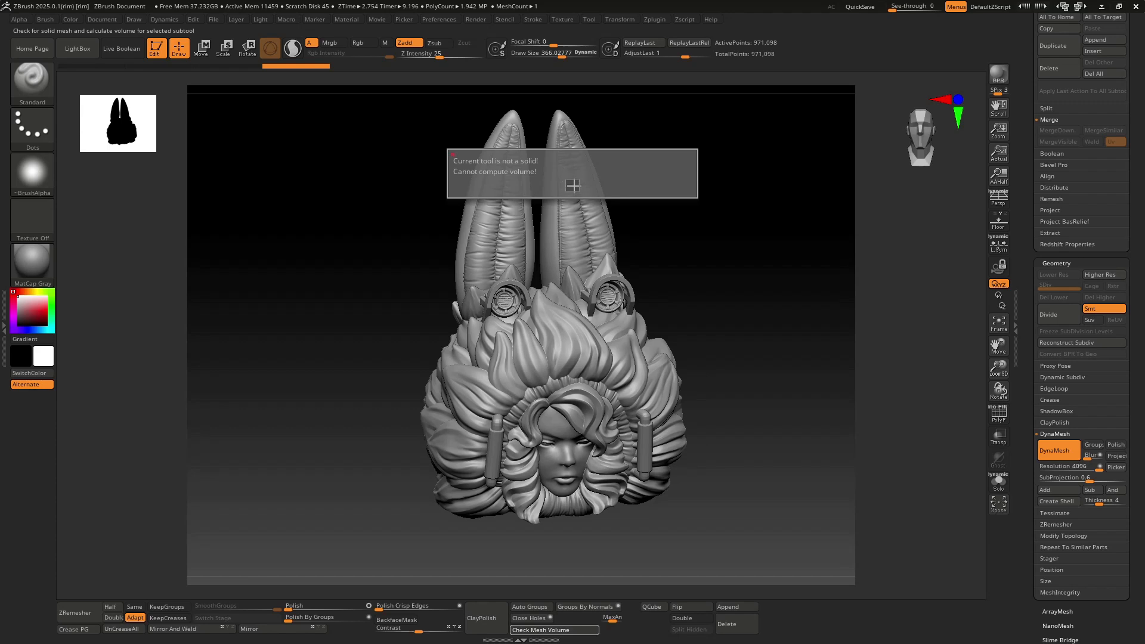
# Step: Turn off DynaMesh mode on the head and turn its polyframe display back on
pyautogui.click(1048, 452)
pyautogui.scroll(-5, 1034, 397)
pyautogui.scroll(5, 1035, 397)
pyautogui.scroll(5, 1031, 344)
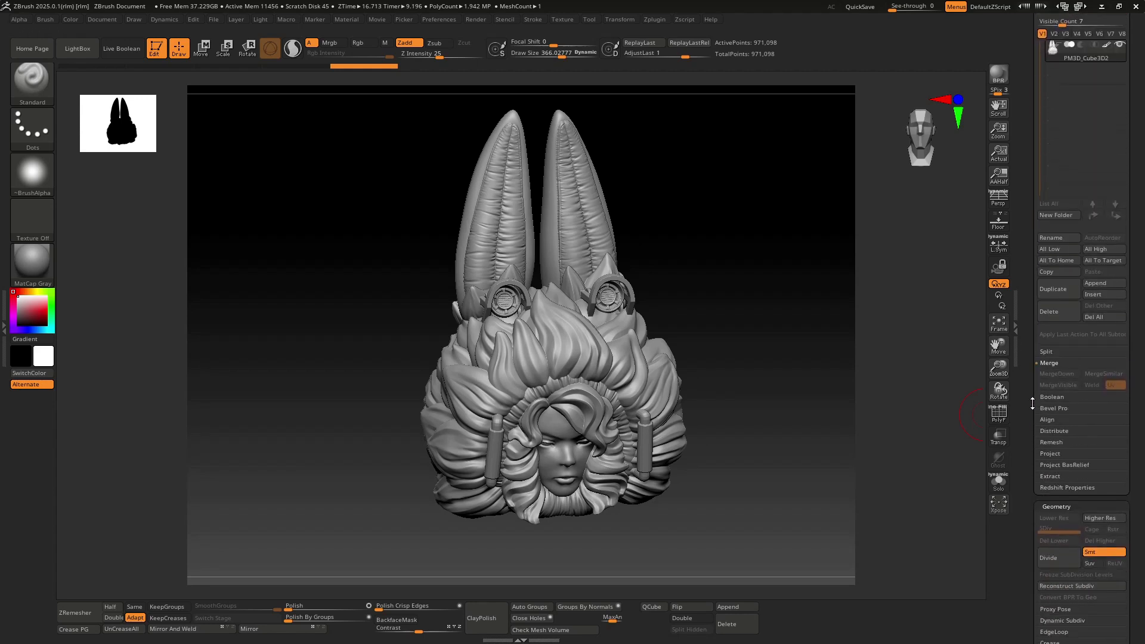
pyautogui.scroll(-2, 1032, 419)
pyautogui.moveTo(998, 367); pyautogui.dragTo(1004, 420)
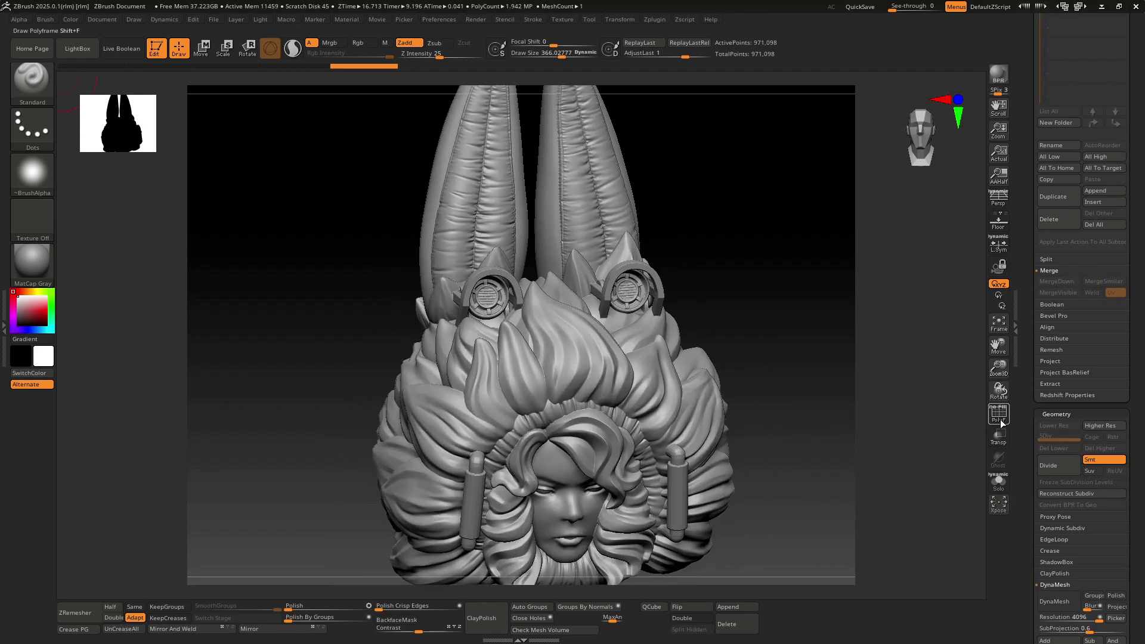
pyautogui.click(1002, 417)
pyautogui.click(998, 410)
pyautogui.click(996, 412)
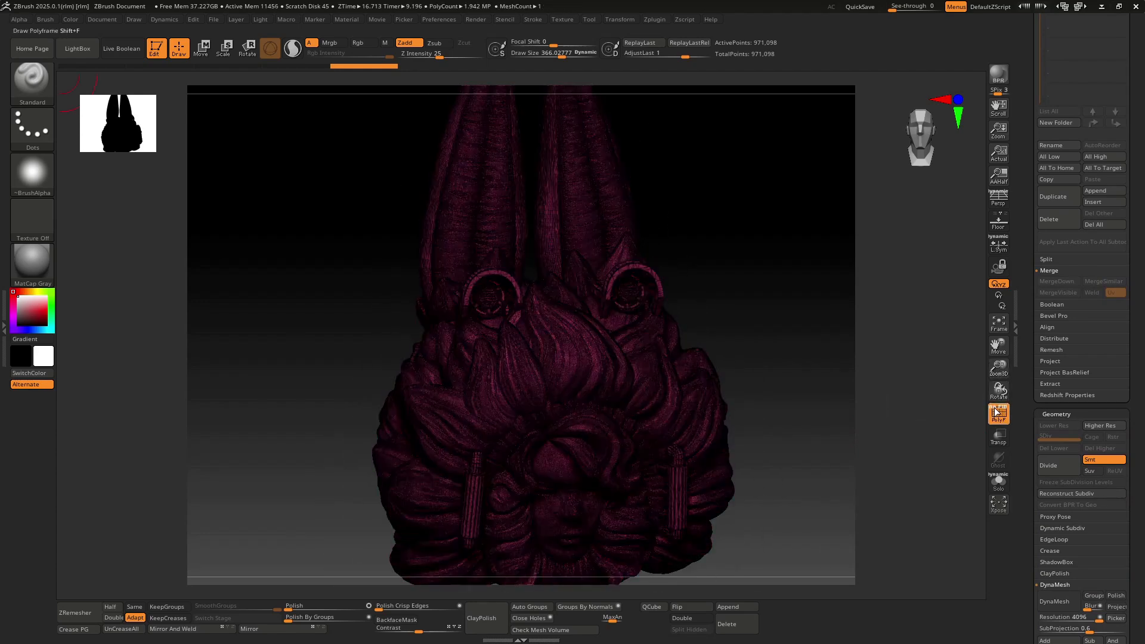
# Step: Close the holes in the head mesh using the Modify Topology options
pyautogui.scroll(-4, 1023, 444)
pyautogui.scroll(3, 1023, 353)
pyautogui.scroll(-3, 1028, 400)
pyautogui.scroll(5, 1054, 454)
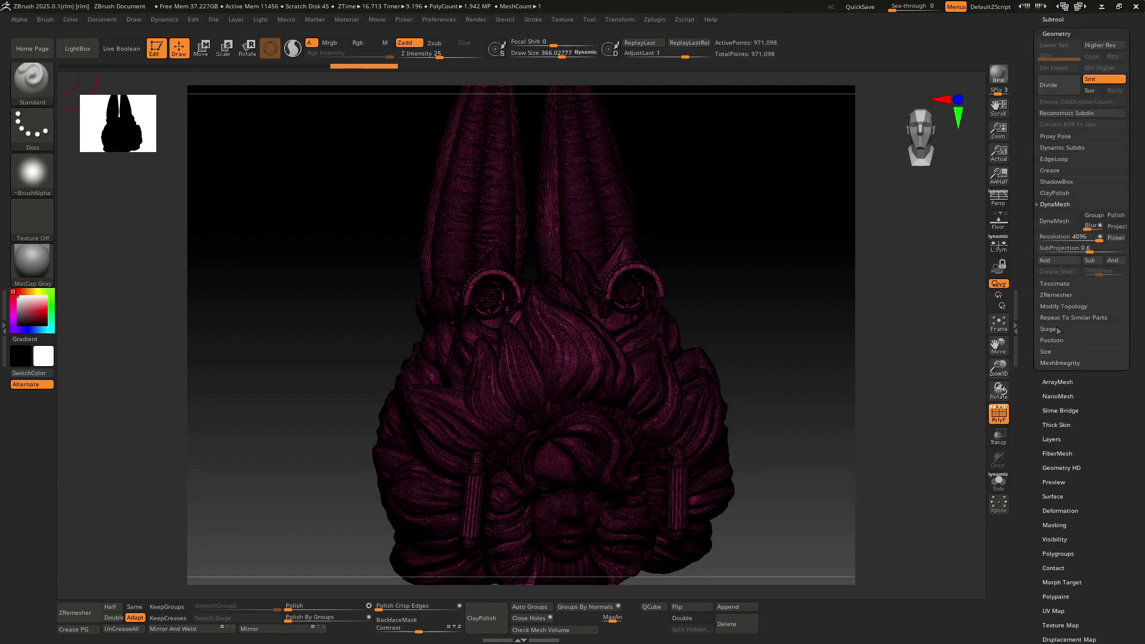
pyautogui.click(1057, 309)
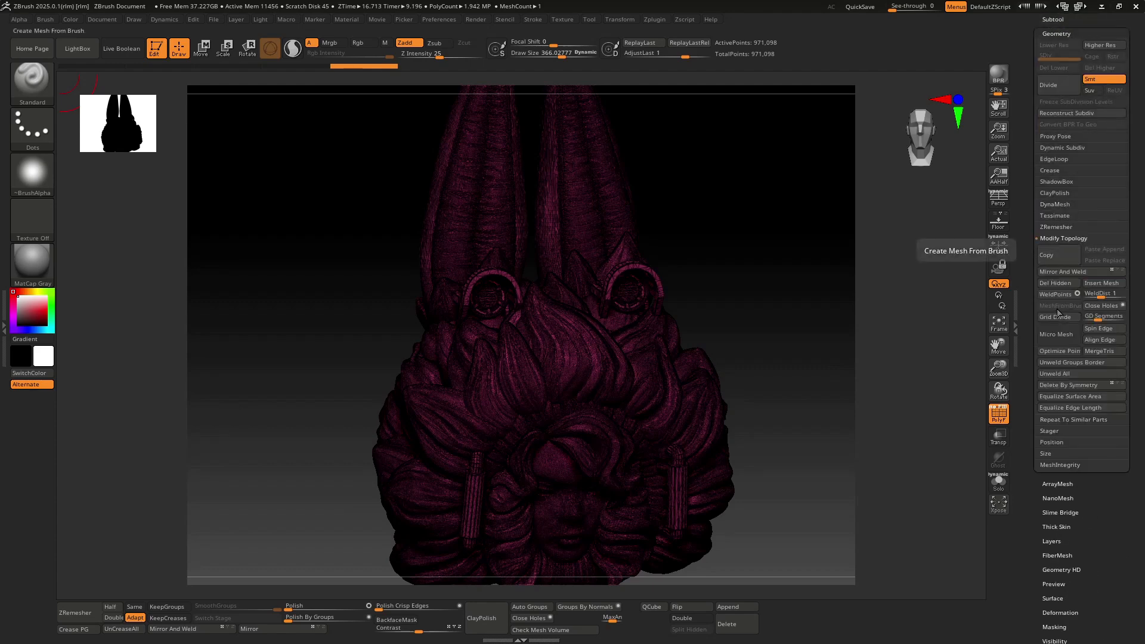
pyautogui.click(1099, 306)
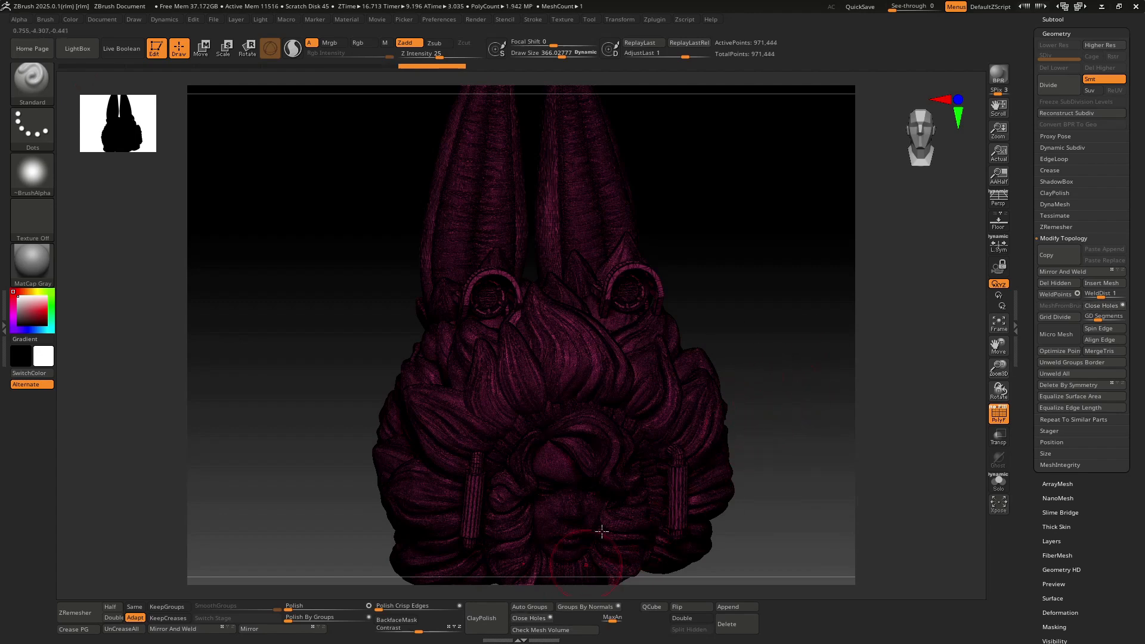
# Step: Check the mesh volume of the head again after closing its holes
pyautogui.click(554, 631)
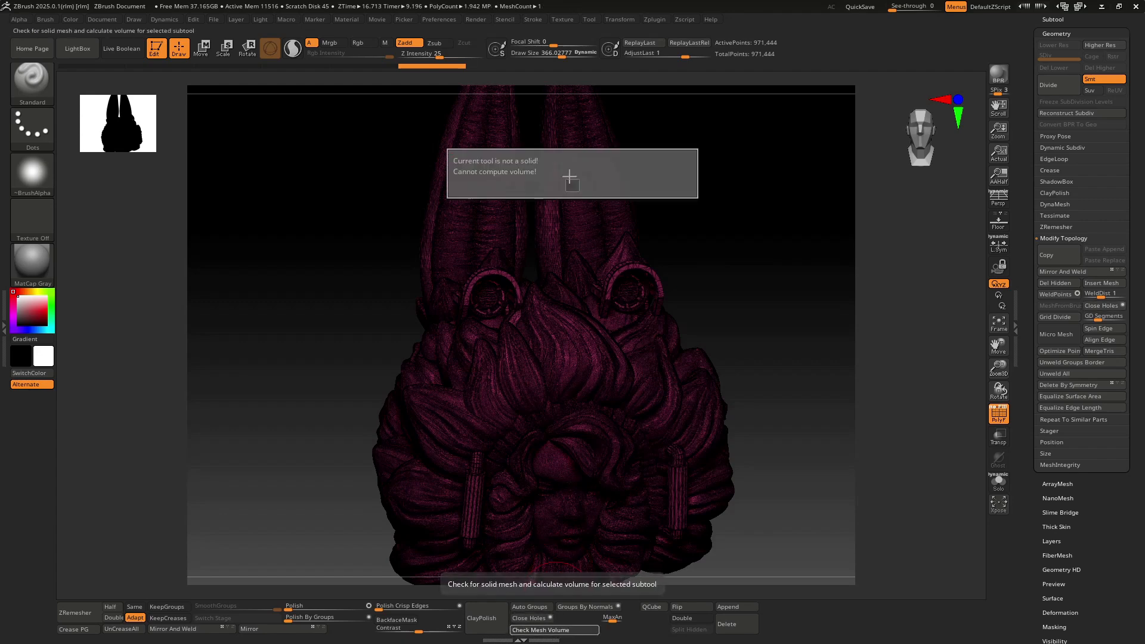
pyautogui.click(573, 184)
pyautogui.moveTo(999, 366); pyautogui.dragTo(1020, 325)
pyautogui.click(553, 630)
pyautogui.click(572, 186)
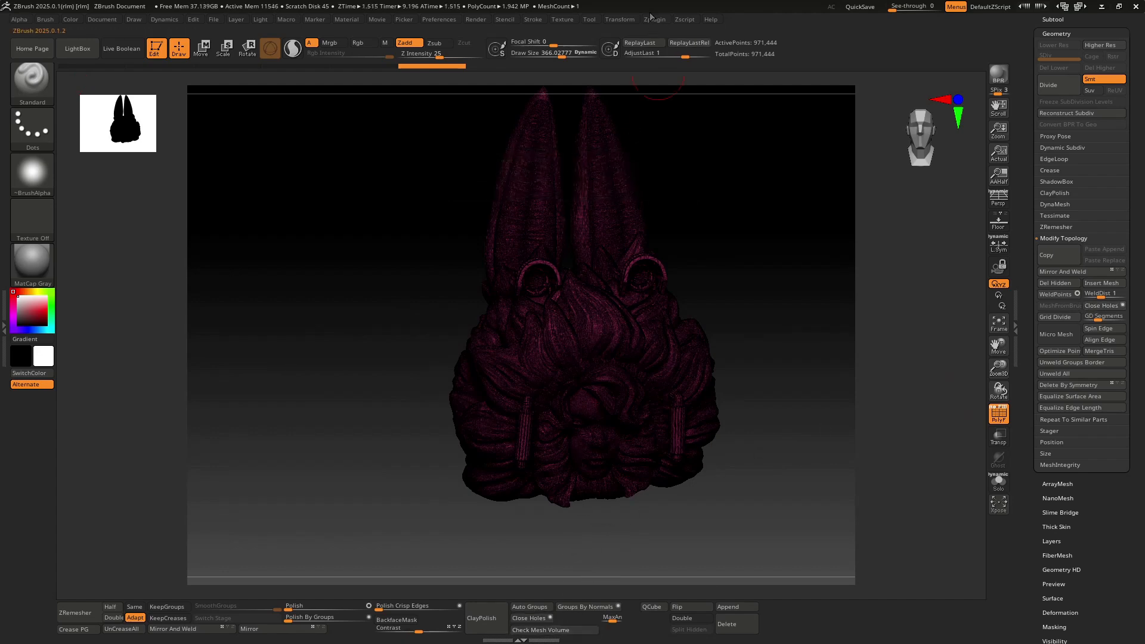
# Step: Decimate the head further with Decimation Master's 250k preset
pyautogui.click(654, 19)
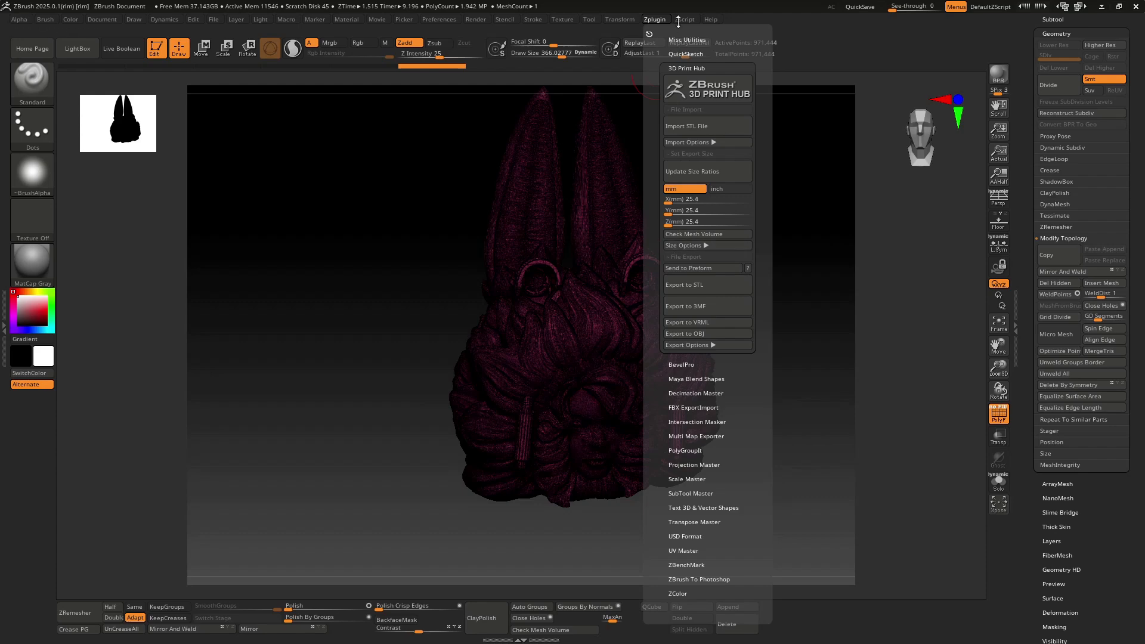
pyautogui.click(660, 18)
pyautogui.click(695, 394)
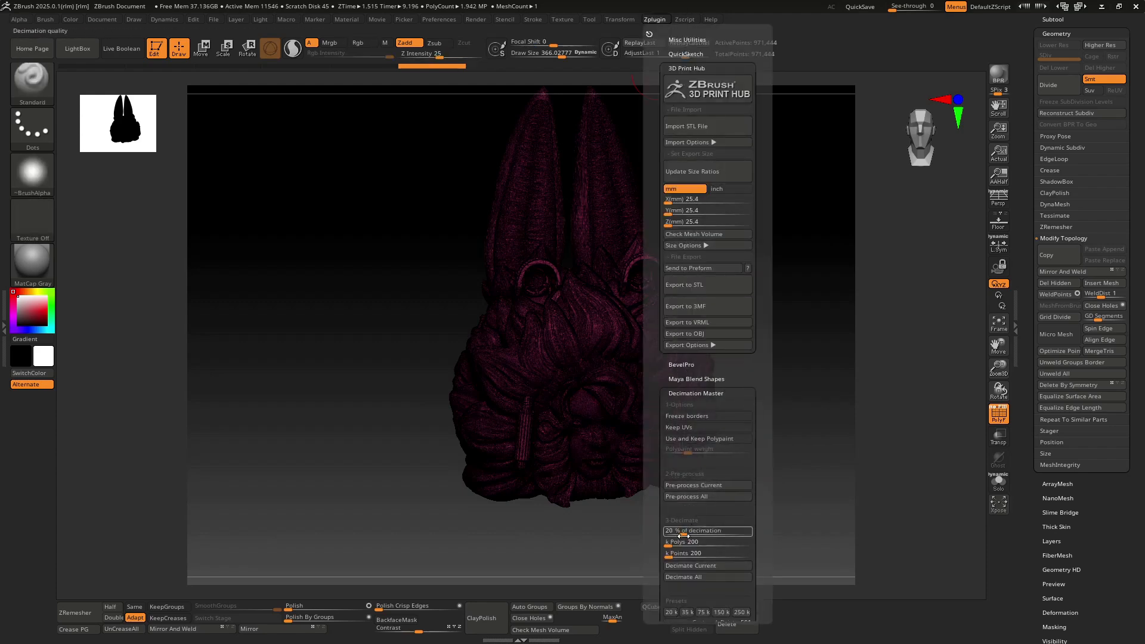
pyautogui.moveTo(655, 601); pyautogui.dragTo(655, 489)
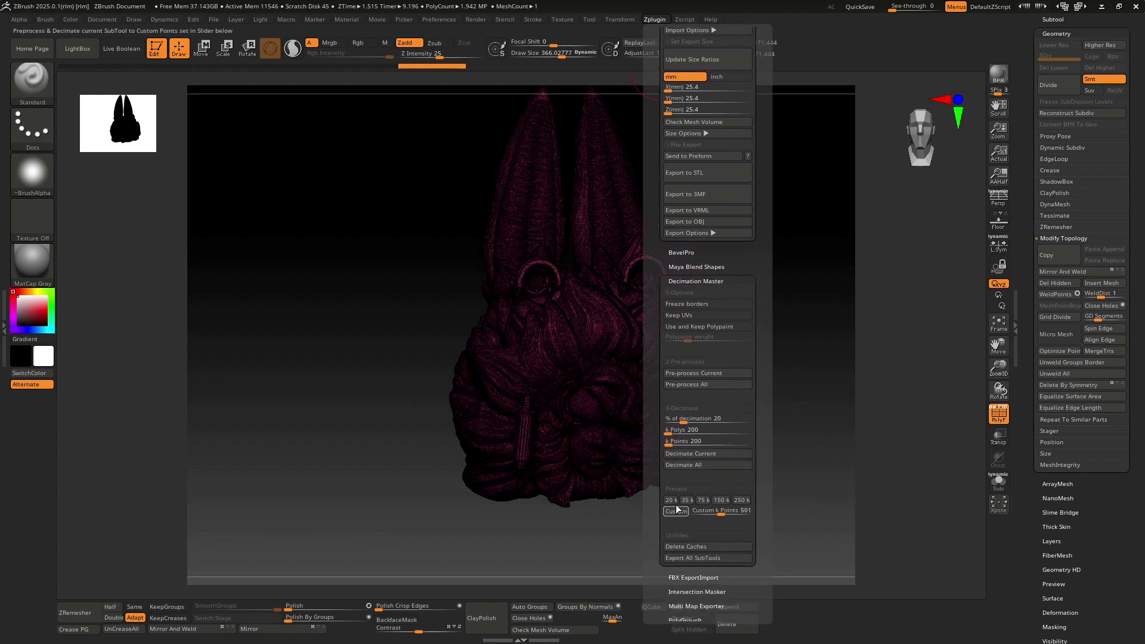
pyautogui.click(741, 501)
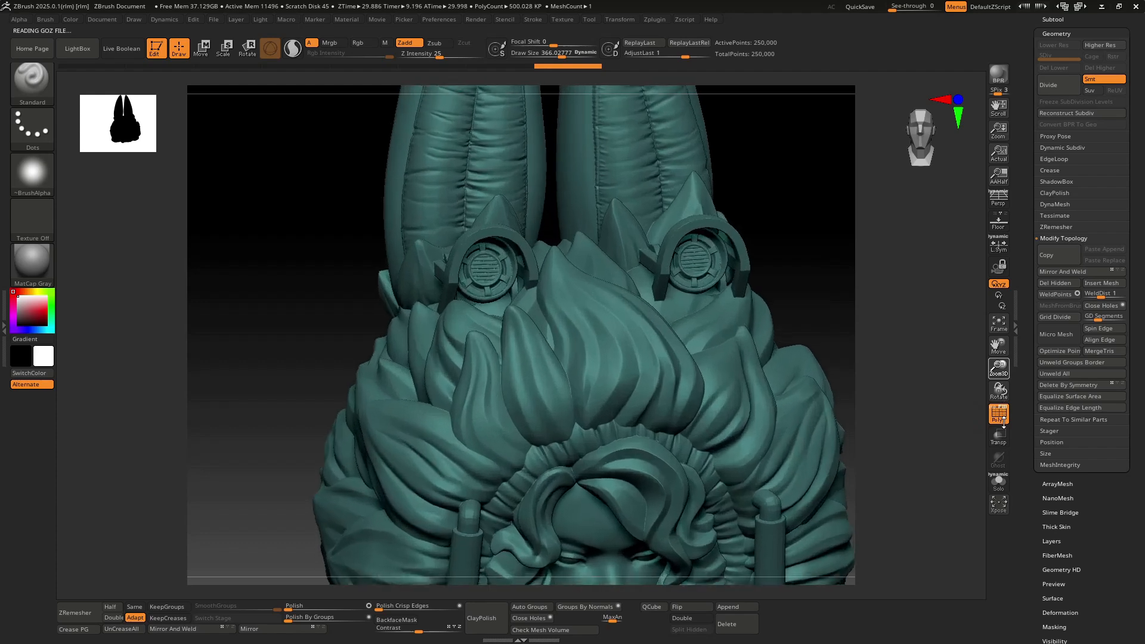
# Step: View the 250k head from the front and below, and recheck its mesh volume
pyautogui.moveTo(998, 346); pyautogui.dragTo(999, 271)
pyautogui.press('f')
pyautogui.moveTo(769, 411); pyautogui.dragTo(945, 431)
pyautogui.moveTo(1001, 385); pyautogui.dragTo(859, 468)
pyautogui.click(560, 629)
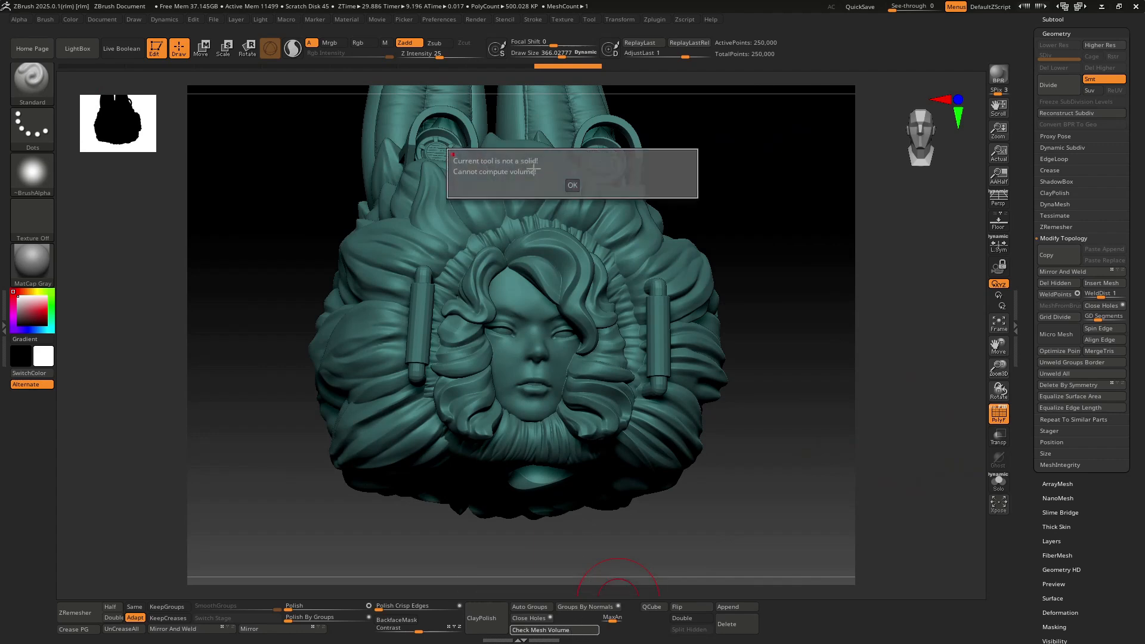
pyautogui.click(572, 185)
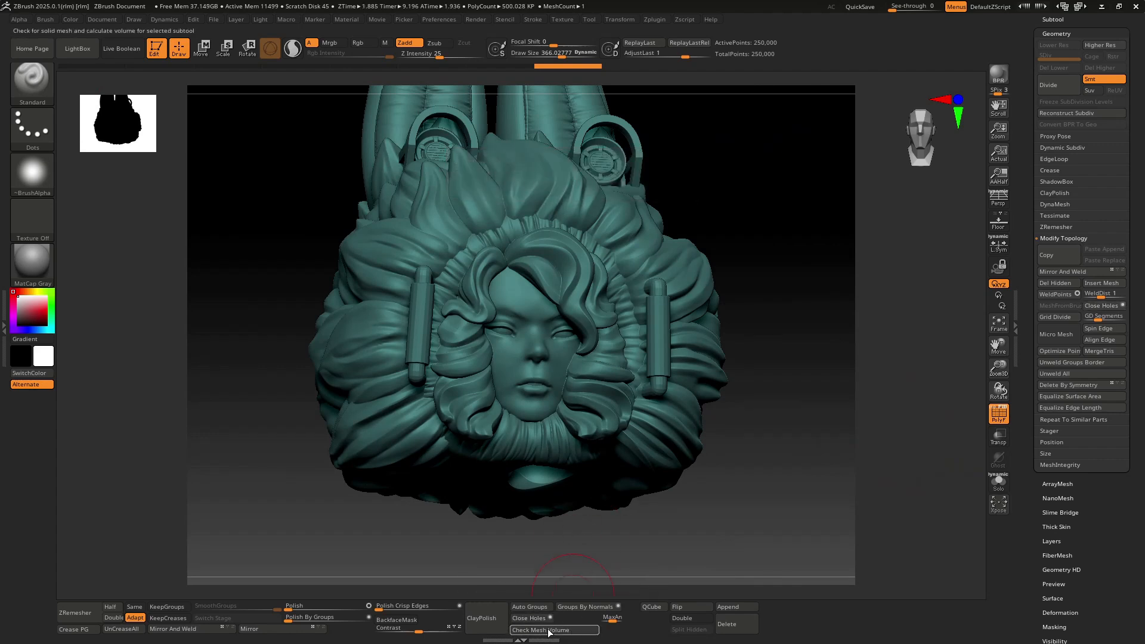
pyautogui.click(554, 629)
pyautogui.click(572, 185)
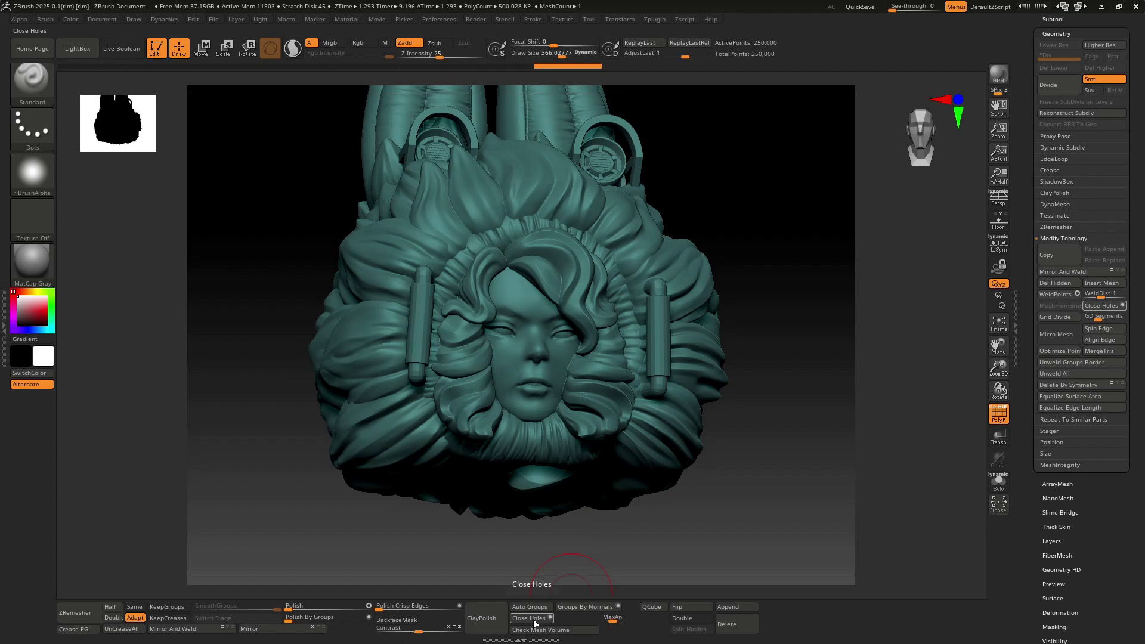
pyautogui.click(554, 629)
pyautogui.click(572, 185)
# Step: Split the head subtool into its disconnected parts and accept the operation that cannot be undone
pyautogui.moveTo(1024, 370); pyautogui.dragTo(1024, 481)
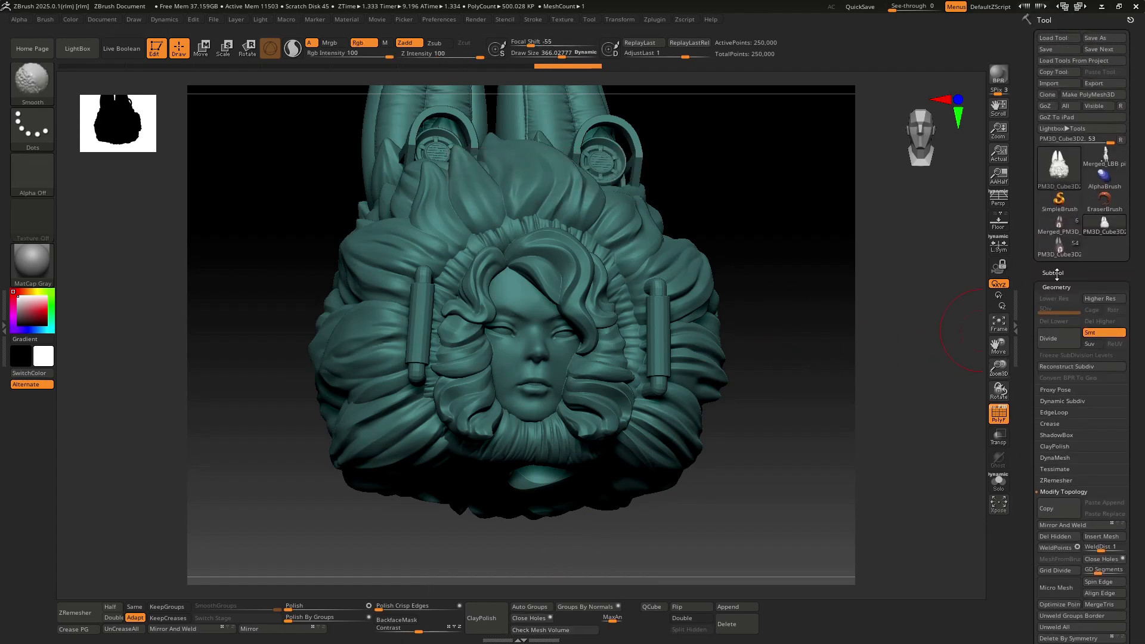
pyautogui.click(1052, 273)
pyautogui.click(1047, 497)
pyautogui.click(1057, 528)
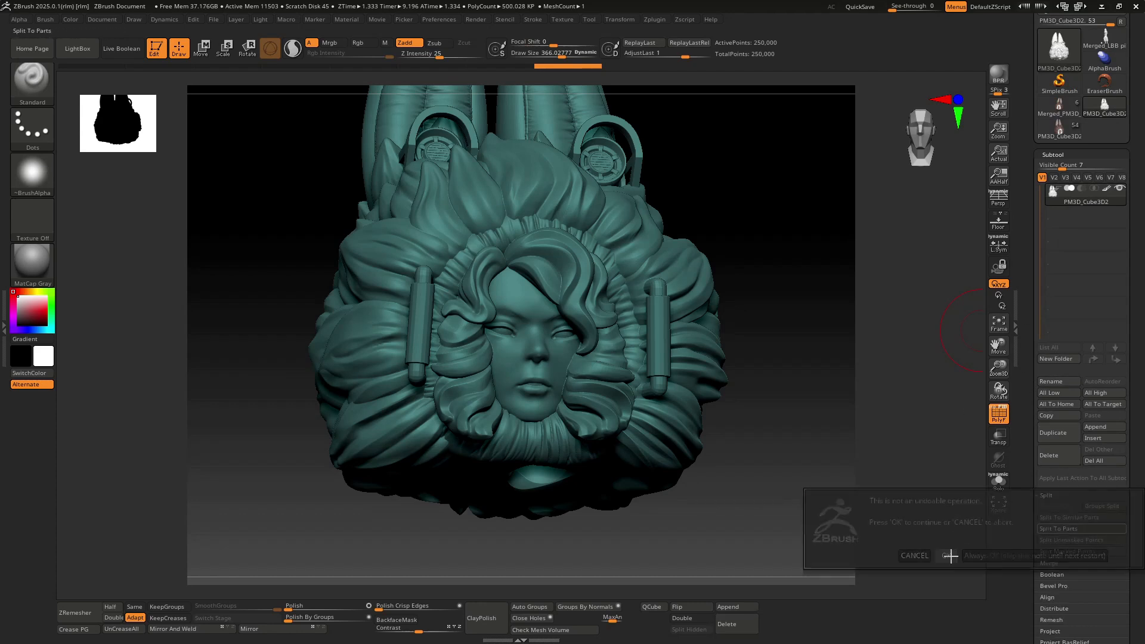
pyautogui.click(950, 555)
# Step: Look through the split-off subtools and select the main head piece at the start of the list
pyautogui.scroll(-10, 1071, 262)
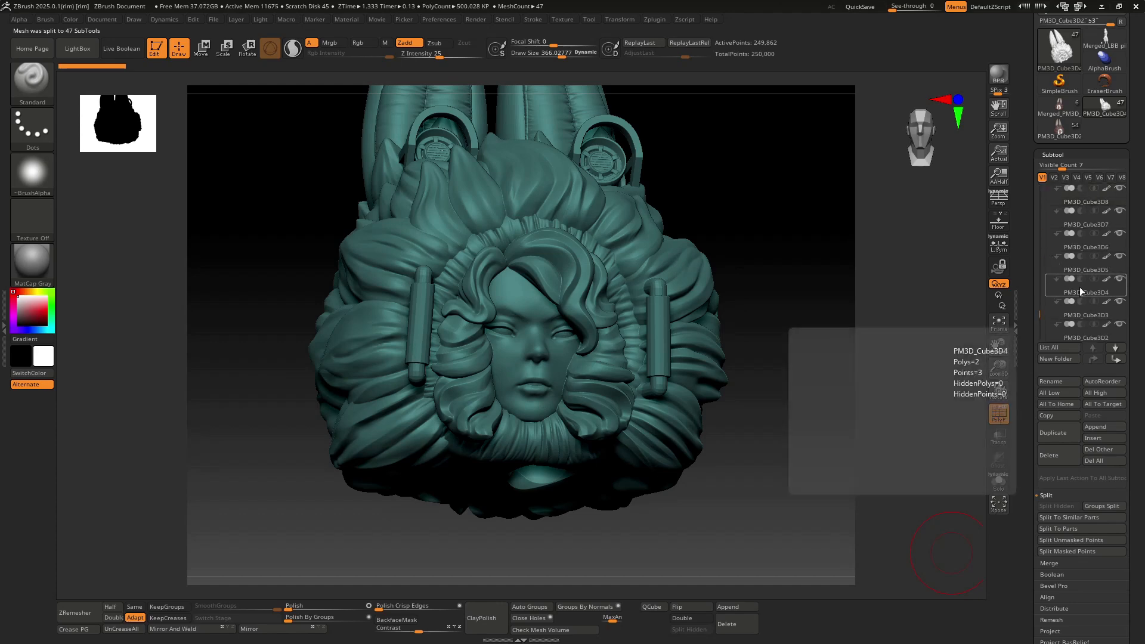
pyautogui.click(1074, 312)
pyautogui.moveTo(1040, 315); pyautogui.dragTo(1032, 179)
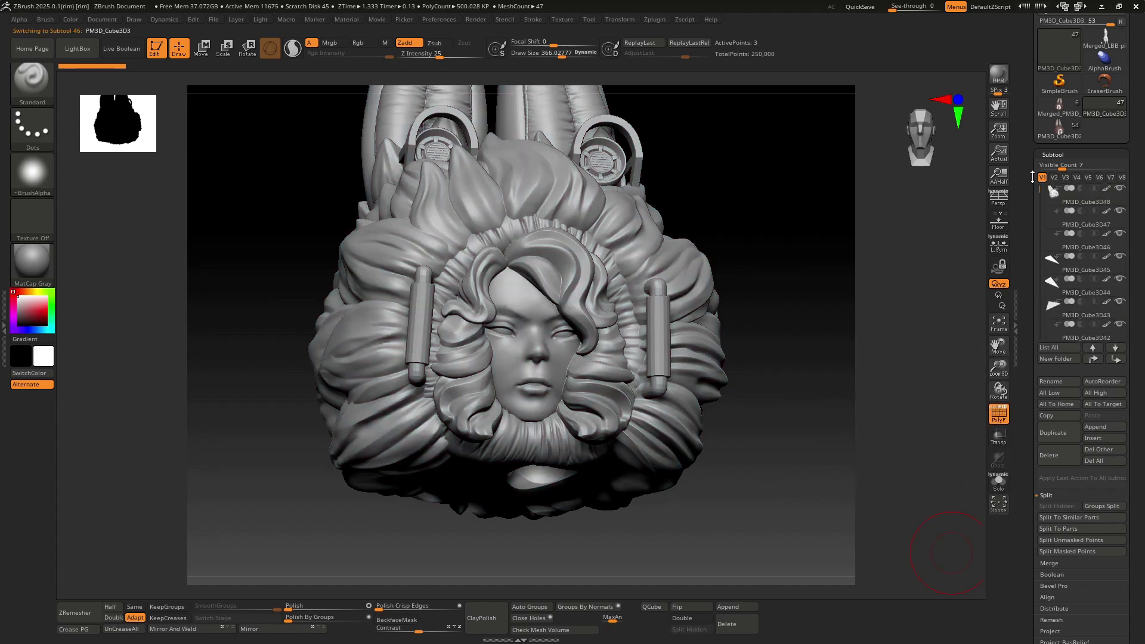
pyautogui.click(1054, 199)
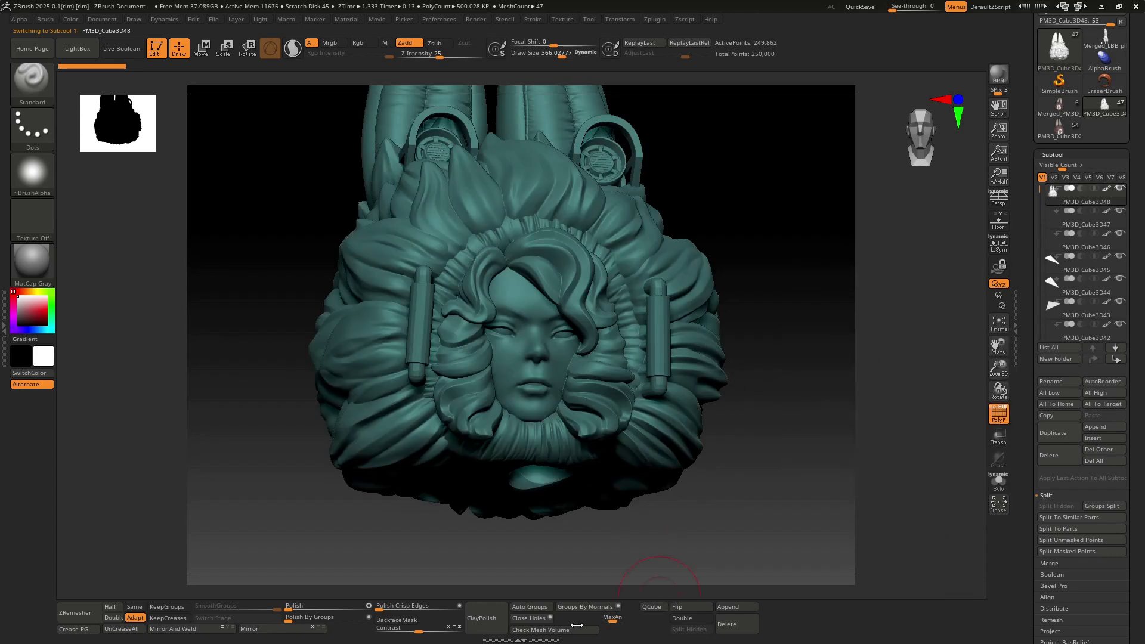
# Step: Run the mesh volume check on the separated main head piece
pyautogui.click(540, 630)
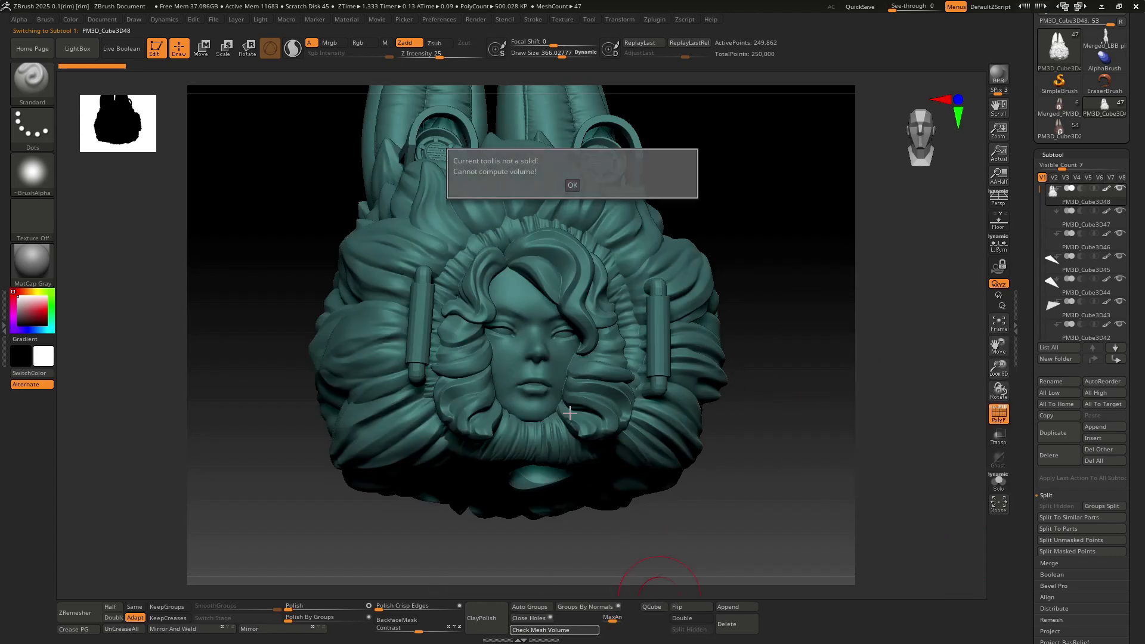
pyautogui.click(572, 184)
pyautogui.click(539, 630)
pyautogui.click(571, 185)
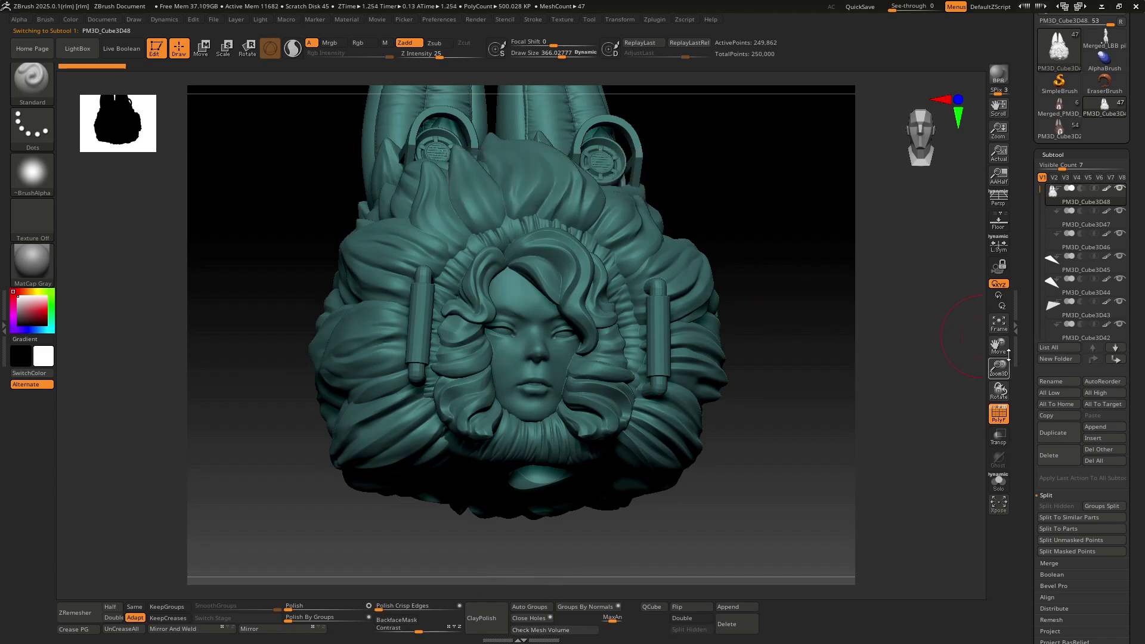
# Step: Turn on the wireframe display for the separated main head piece
pyautogui.scroll(4, 1037, 243)
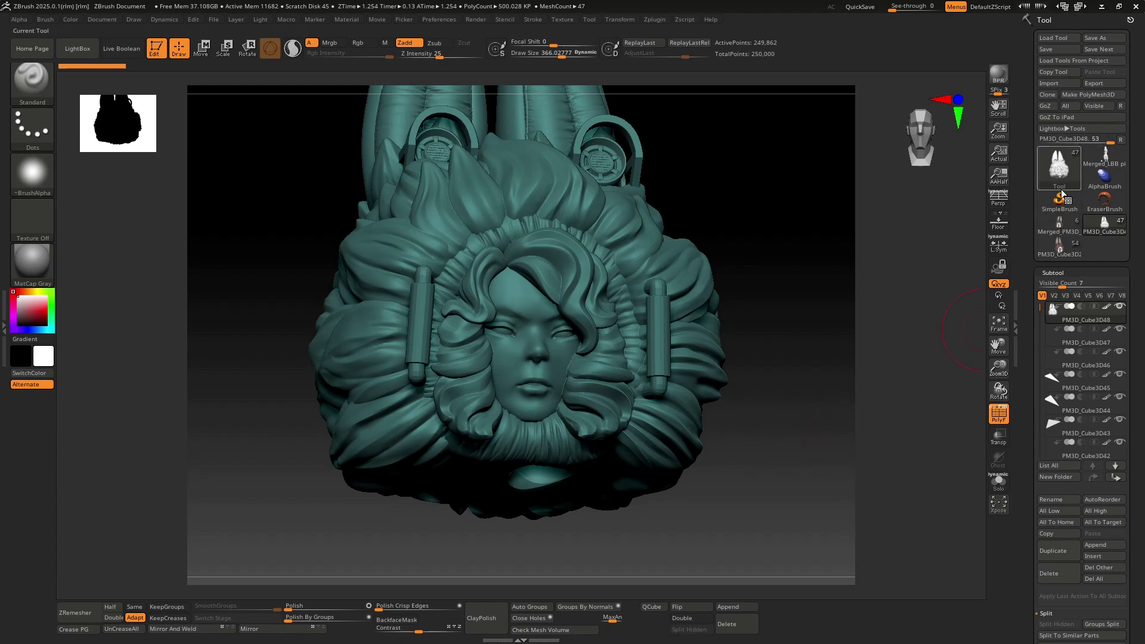
pyautogui.moveTo(1105, 156)
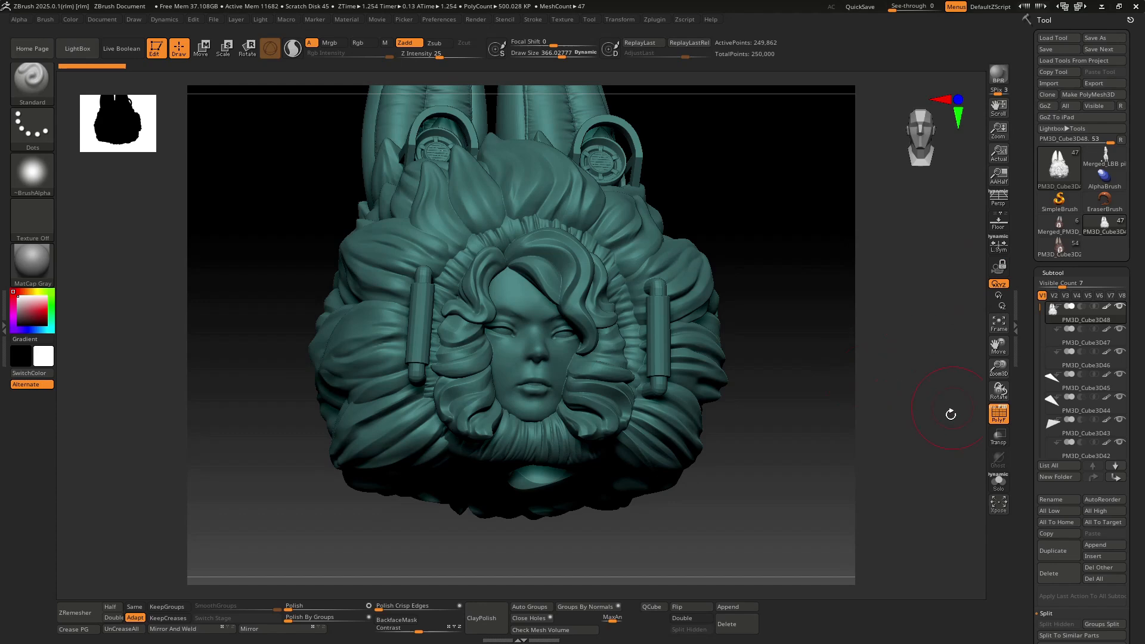
pyautogui.moveTo(998, 369); pyautogui.dragTo(997, 351)
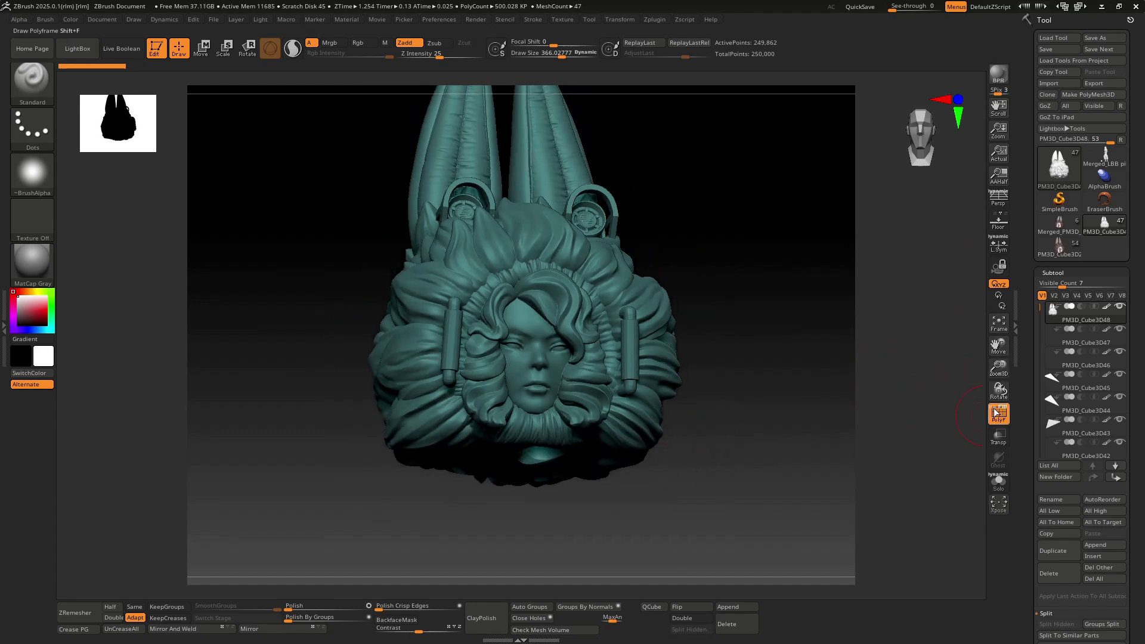
pyautogui.click(997, 413)
# Step: Weld the points of the main head piece and recheck its mesh volume
pyautogui.scroll(-5, 1021, 309)
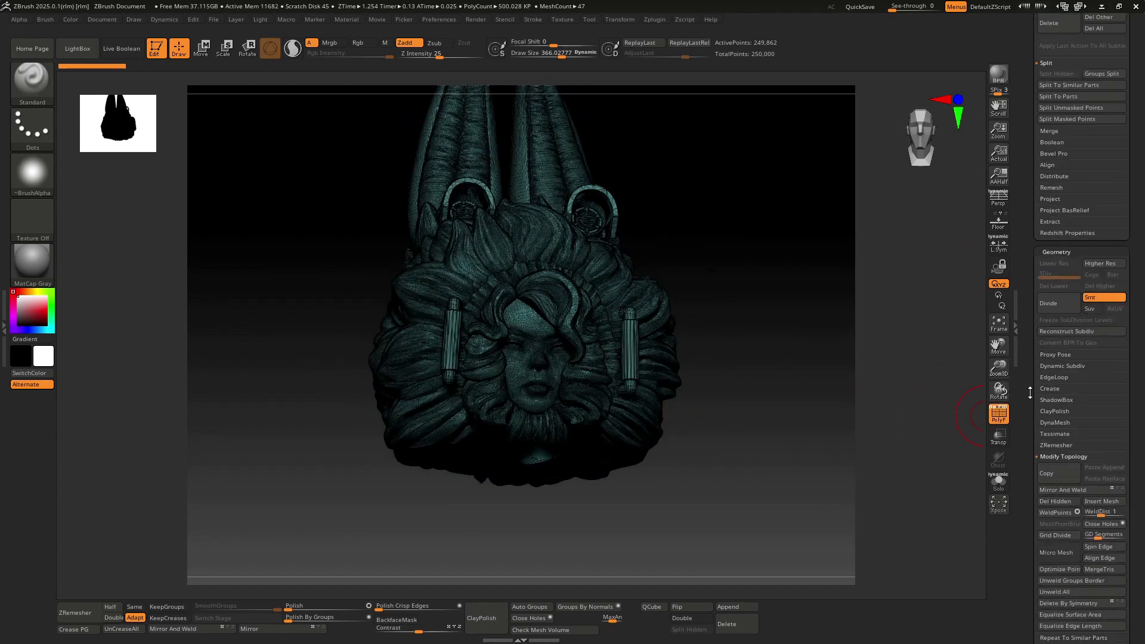
pyautogui.scroll(-4, 1030, 393)
pyautogui.click(1060, 378)
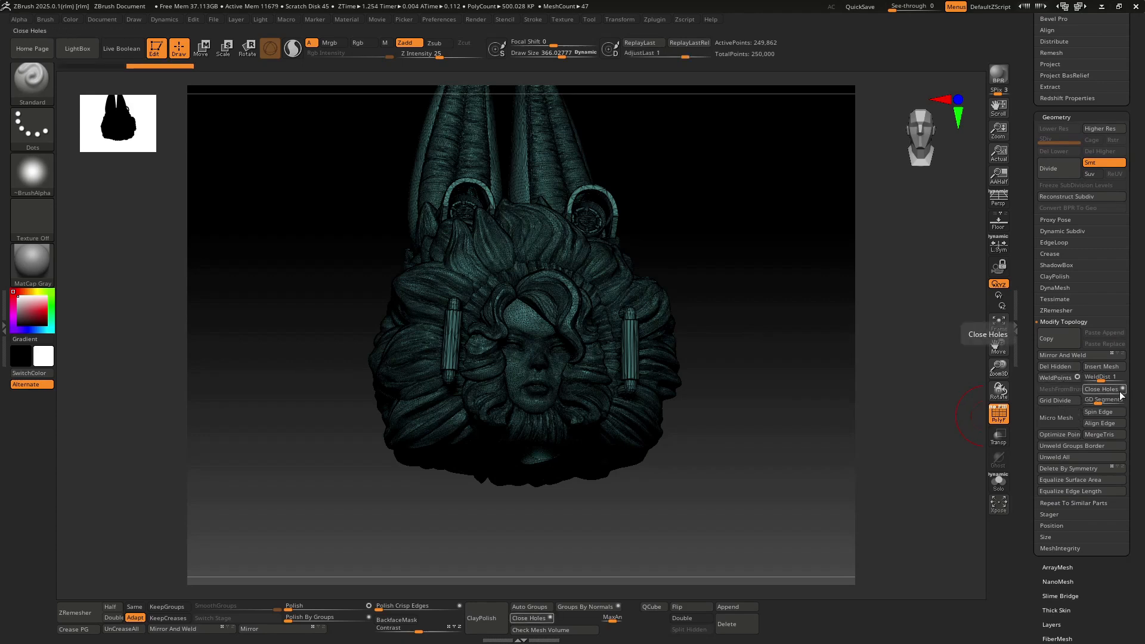
pyautogui.click(553, 629)
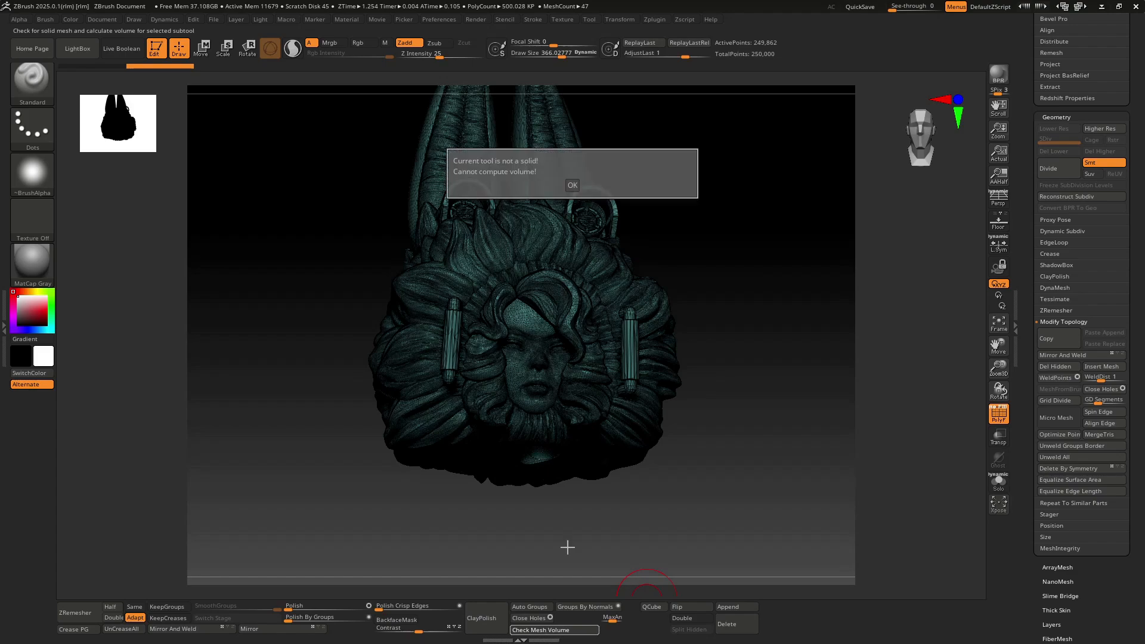
pyautogui.click(572, 185)
# Step: Examine the head's wireframe from the front and from underneath, and turn off the wireframe display
pyautogui.moveTo(998, 368); pyautogui.dragTo(1005, 314)
pyautogui.moveTo(852, 418); pyautogui.dragTo(882, 419)
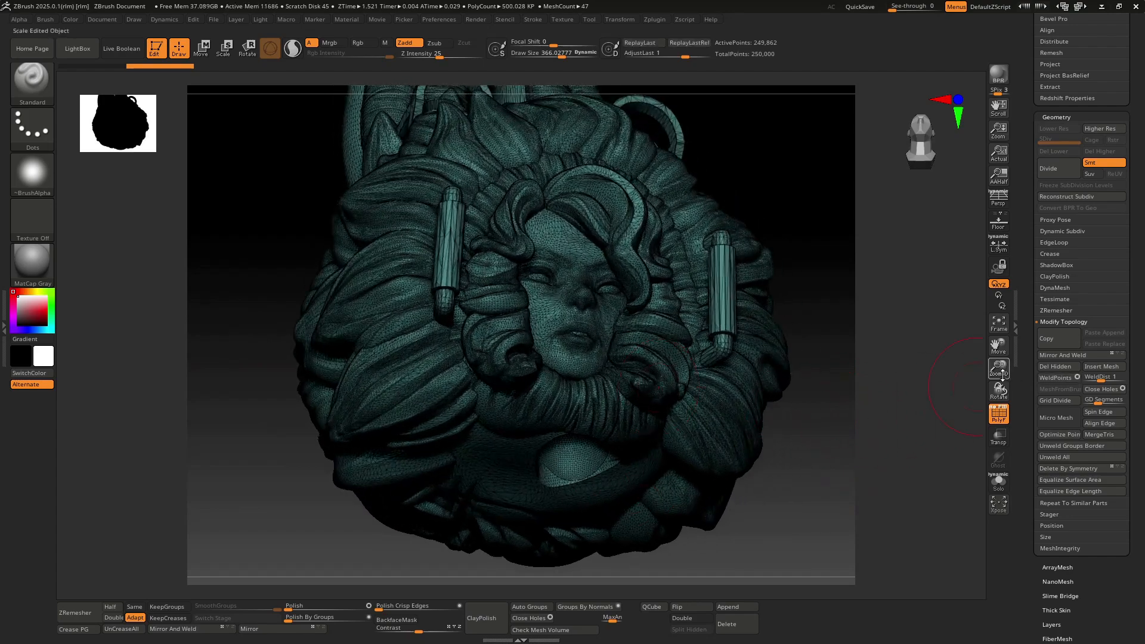
pyautogui.moveTo(999, 368); pyautogui.dragTo(1000, 398)
pyautogui.moveTo(999, 346); pyautogui.dragTo(1001, 403)
pyautogui.moveTo(783, 418); pyautogui.dragTo(813, 462)
pyautogui.moveTo(998, 377)
pyautogui.mouseDown()
pyautogui.moveTo(998, 363)
pyautogui.moveTo(997, 388)
pyautogui.mouseUp()
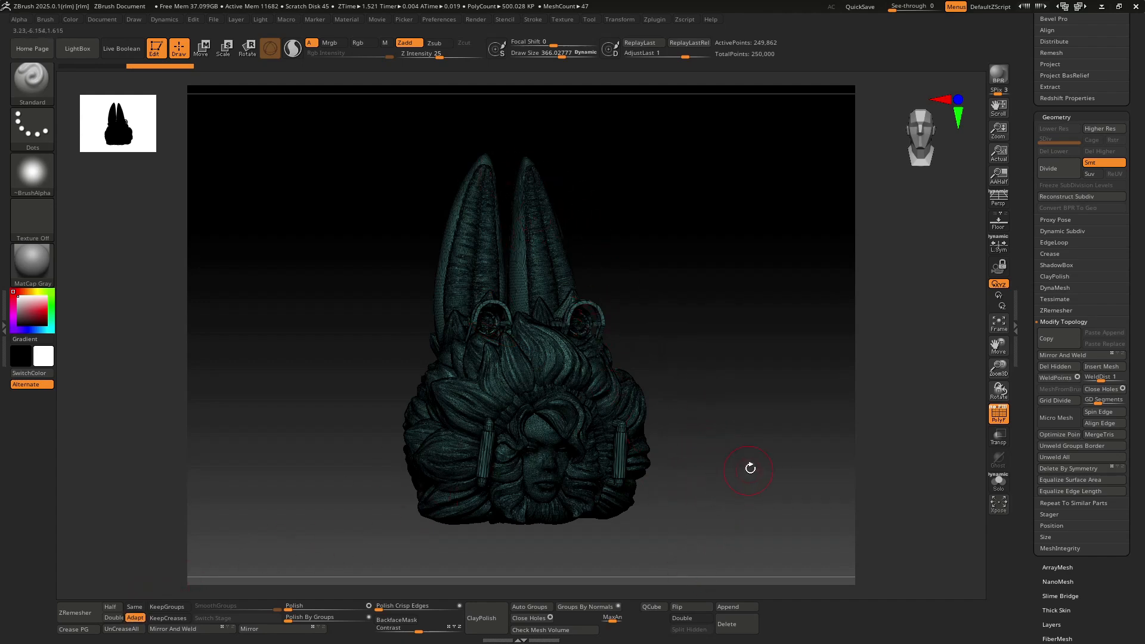
pyautogui.moveTo(747, 471); pyautogui.dragTo(605, 410)
pyautogui.moveTo(757, 450); pyautogui.dragTo(661, 381)
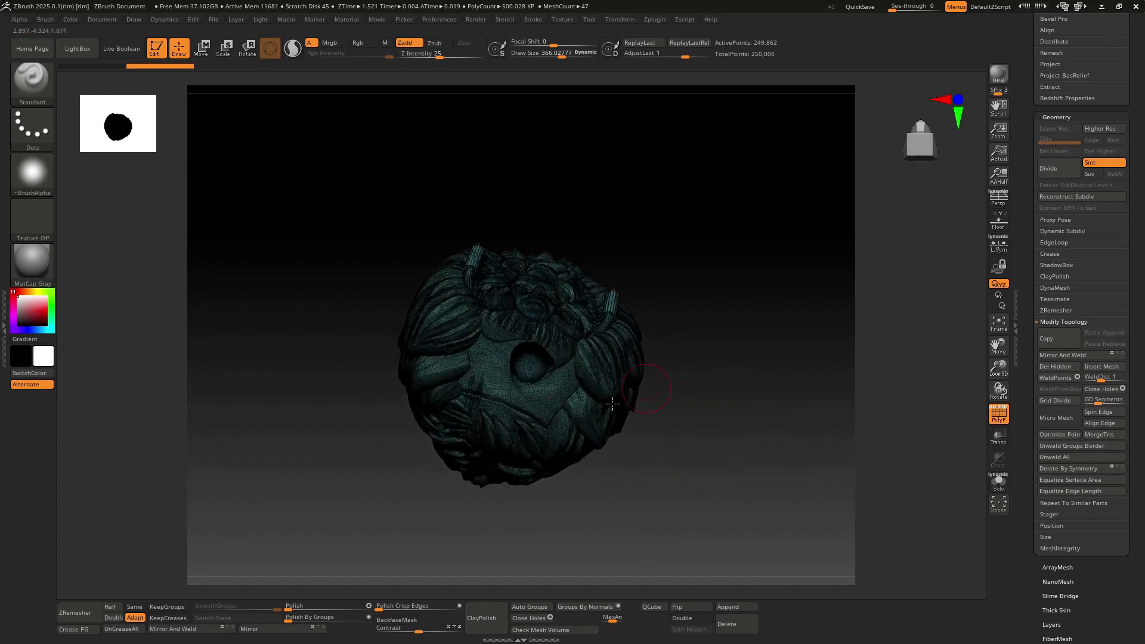
pyautogui.moveTo(927, 369)
pyautogui.mouseDown()
pyautogui.moveTo(861, 388)
pyautogui.moveTo(789, 455)
pyautogui.moveTo(752, 456)
pyautogui.moveTo(799, 459)
pyautogui.moveTo(904, 429)
pyautogui.mouseUp()
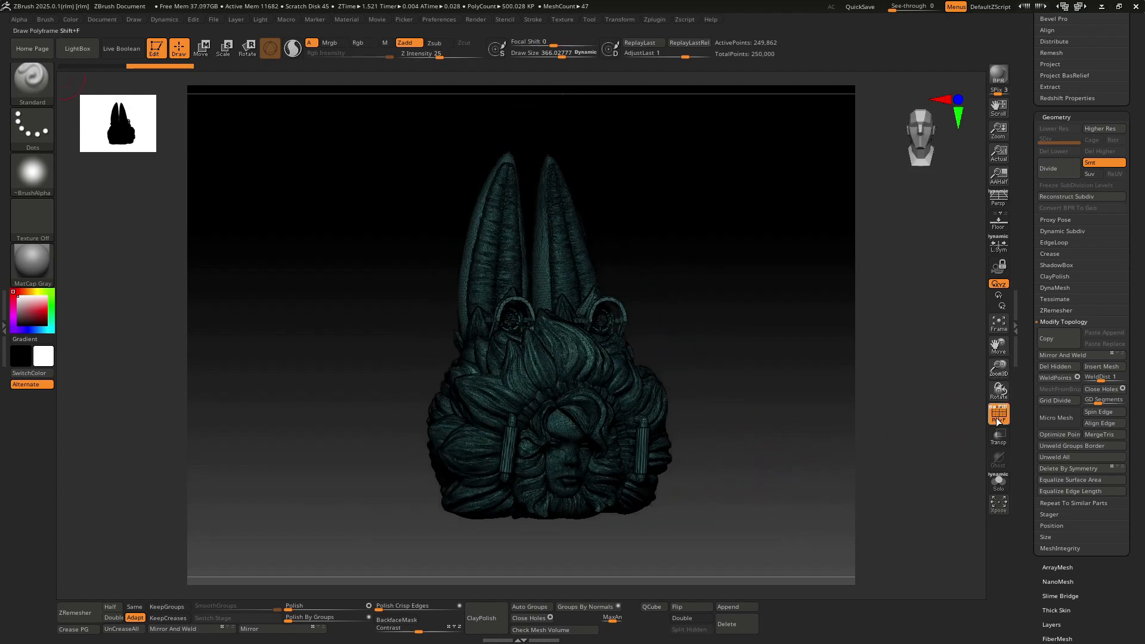
pyautogui.click(996, 417)
pyautogui.moveTo(765, 483); pyautogui.dragTo(736, 388)
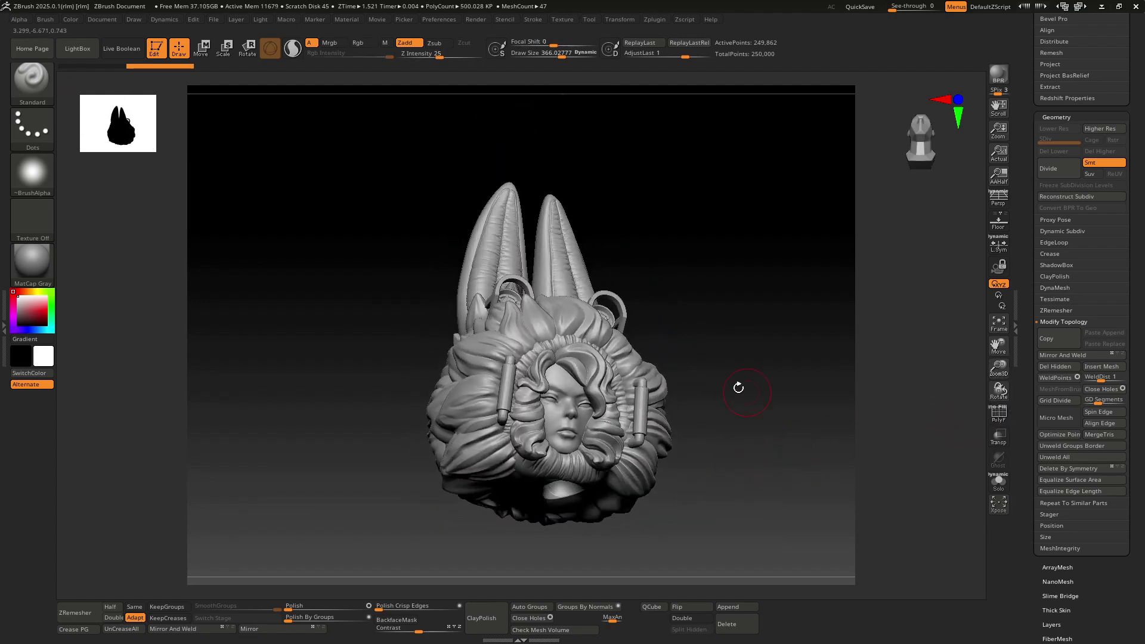
# Step: Switch to the Merged_LBB pilot 27 figure tool and frame its upper body
pyautogui.moveTo(1027, 217); pyautogui.dragTo(1034, 470)
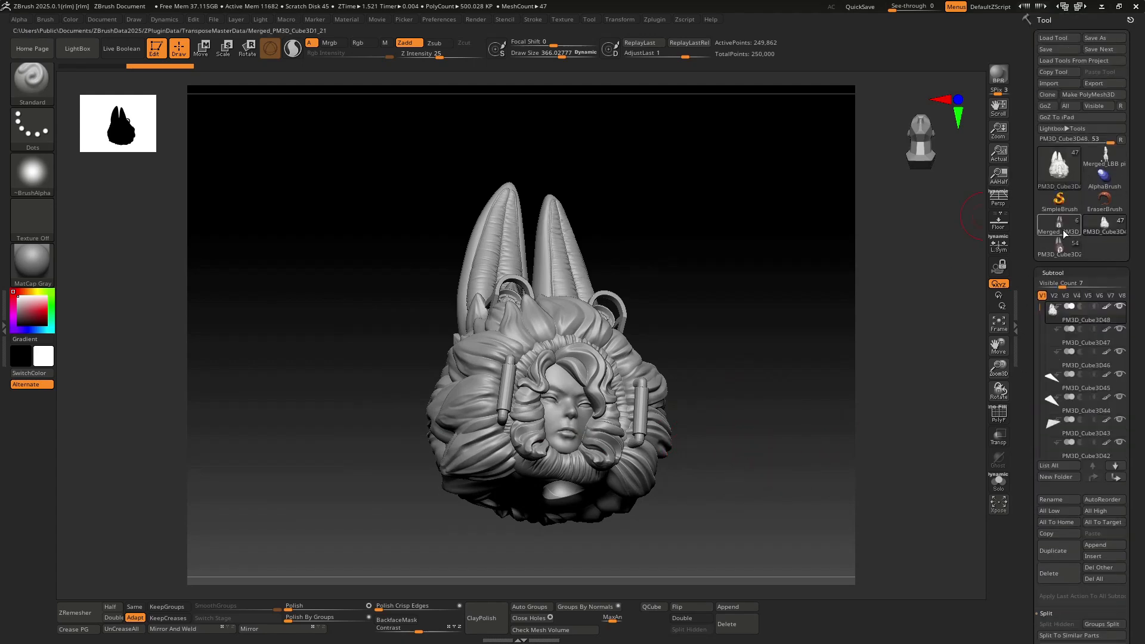
pyautogui.click(1100, 160)
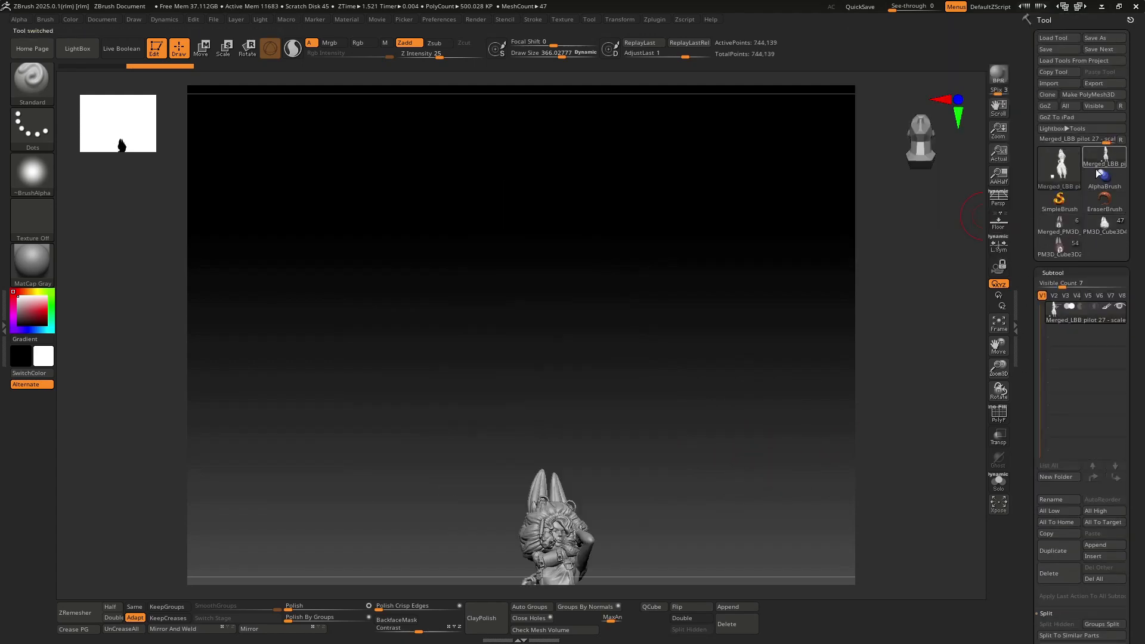
pyautogui.click(999, 327)
pyautogui.moveTo(998, 365); pyautogui.dragTo(996, 432)
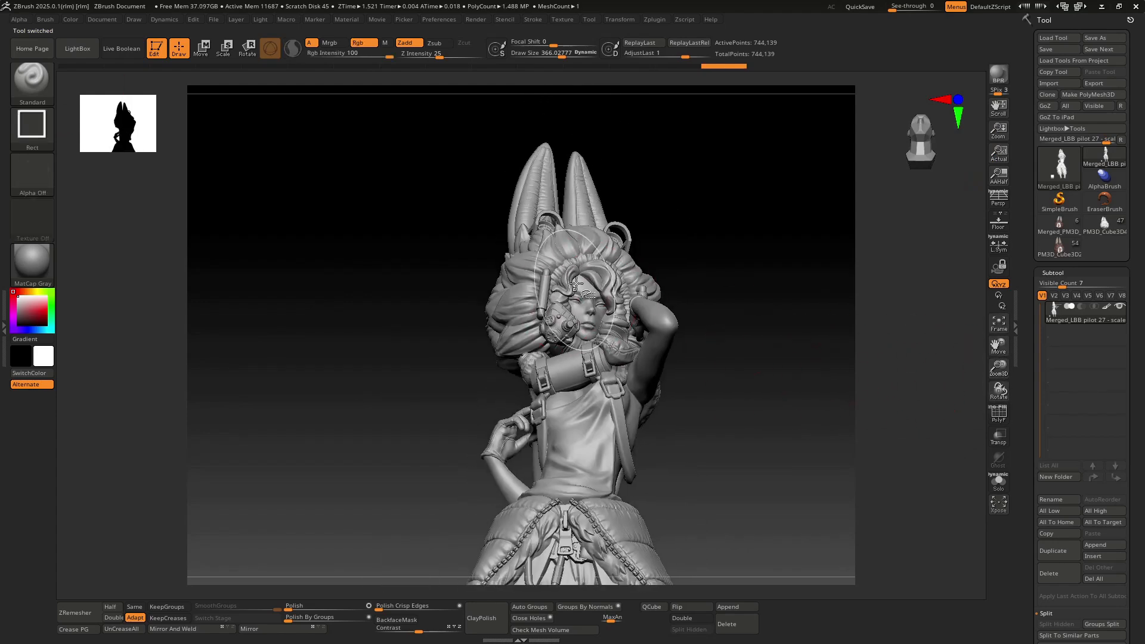
# Step: Isolate the head polygroup of the merged figure and check its mesh volume
pyautogui.keyDown('ctrl'); pyautogui.keyDown('shift'); pyautogui.click(582, 292); pyautogui.keyUp('shift'); pyautogui.keyUp('ctrl')
pyautogui.click(555, 631)
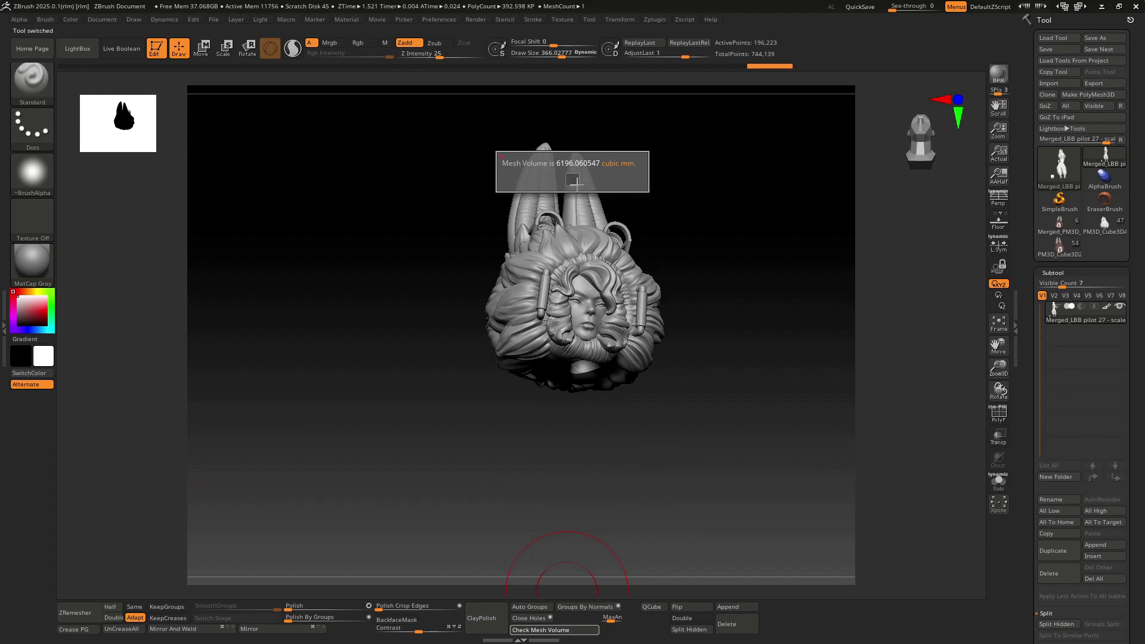
pyautogui.click(572, 180)
# Step: Show the complete merged figure again and check its overall mesh volume
pyautogui.keyDown('ctrl'); pyautogui.keyDown('shift'); pyautogui.click(794, 444); pyautogui.keyUp('shift'); pyautogui.keyUp('ctrl')
pyautogui.keyDown('alt'); pyautogui.moveTo(977, 426); pyautogui.dragTo(758, 479); pyautogui.keyUp('alt')
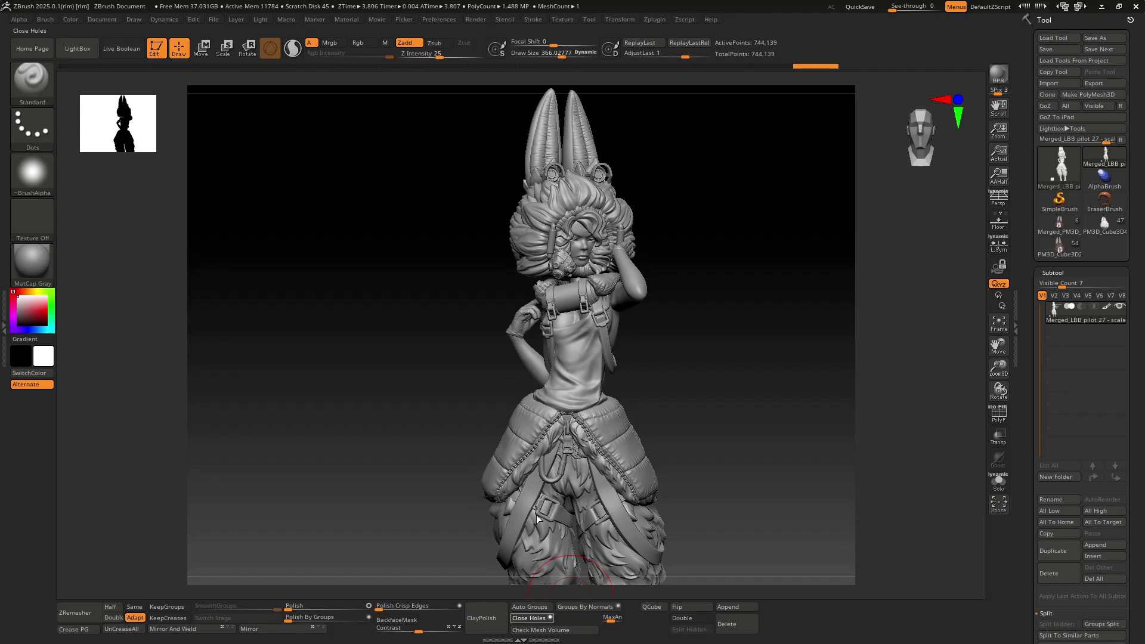
pyautogui.click(553, 630)
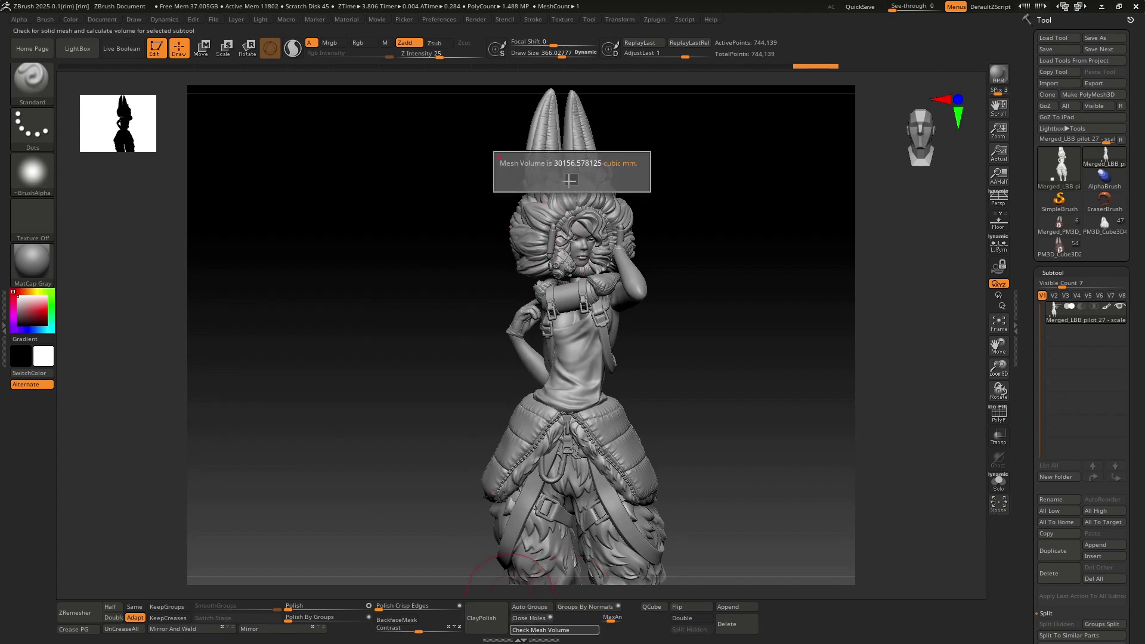
pyautogui.click(568, 181)
# Step: Mask the small reference cube beside the feet and display the figure's polygroup colours with polyframe
pyautogui.moveTo(998, 368); pyautogui.dragTo(1053, 350)
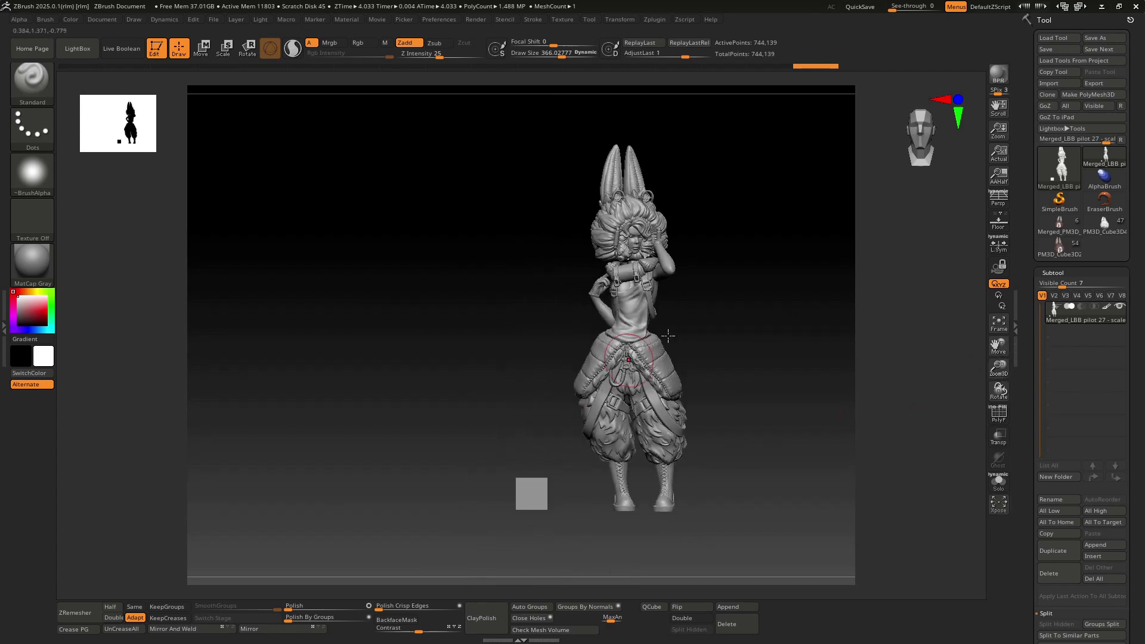
pyautogui.keyDown('ctrl'); pyautogui.moveTo(471, 442); pyautogui.dragTo(594, 573); pyautogui.keyUp('ctrl')
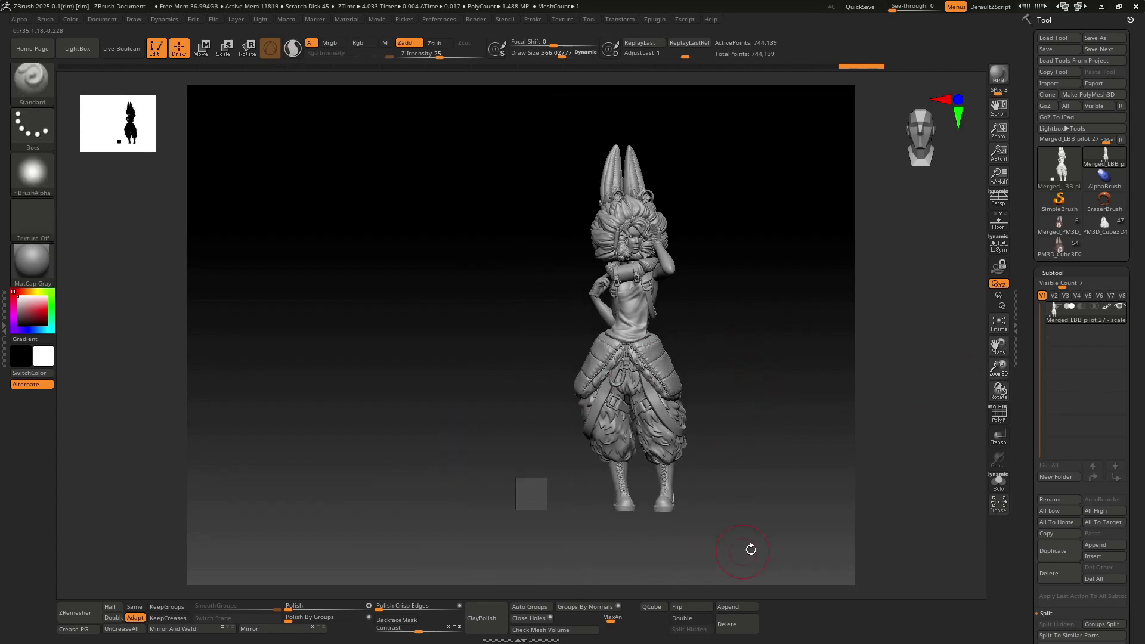
pyautogui.click(998, 413)
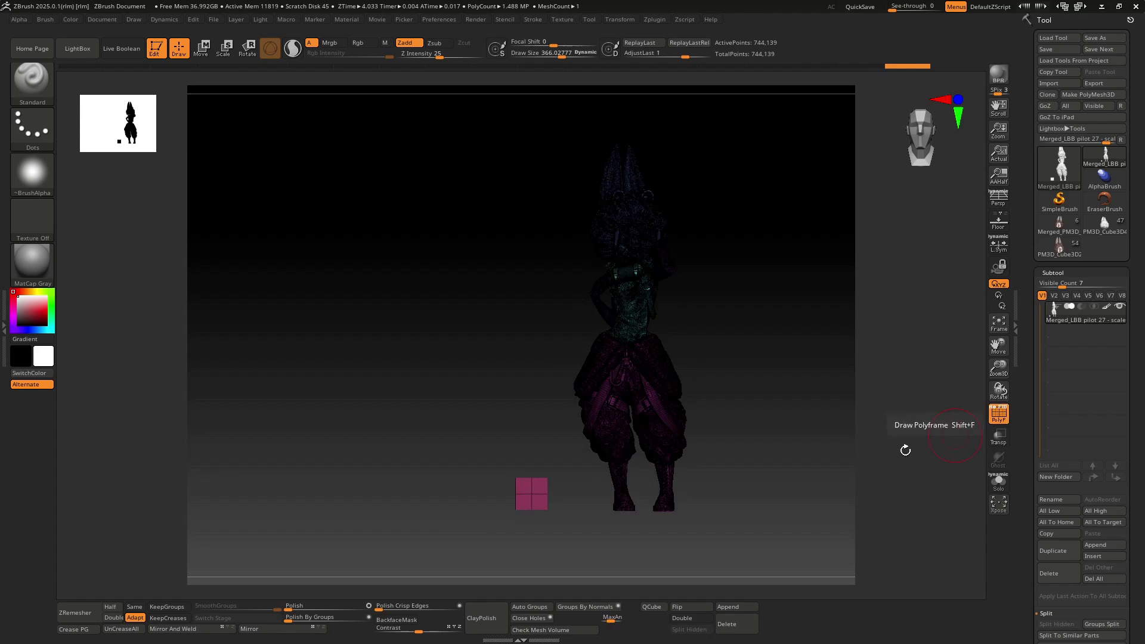
pyautogui.moveTo(901, 438); pyautogui.dragTo(875, 441)
pyautogui.click(993, 408)
pyautogui.moveTo(998, 368); pyautogui.dragTo(997, 351)
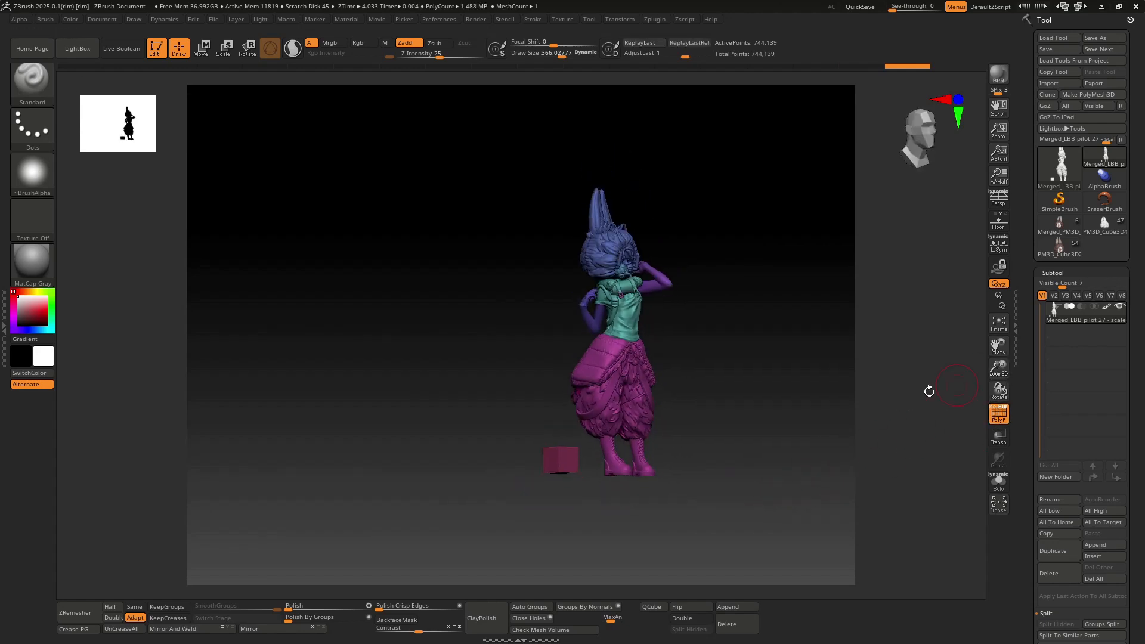
pyautogui.moveTo(793, 436)
pyautogui.mouseDown()
pyautogui.moveTo(767, 459)
pyautogui.moveTo(792, 441)
pyautogui.moveTo(792, 454)
pyautogui.moveTo(779, 449)
pyautogui.mouseUp()
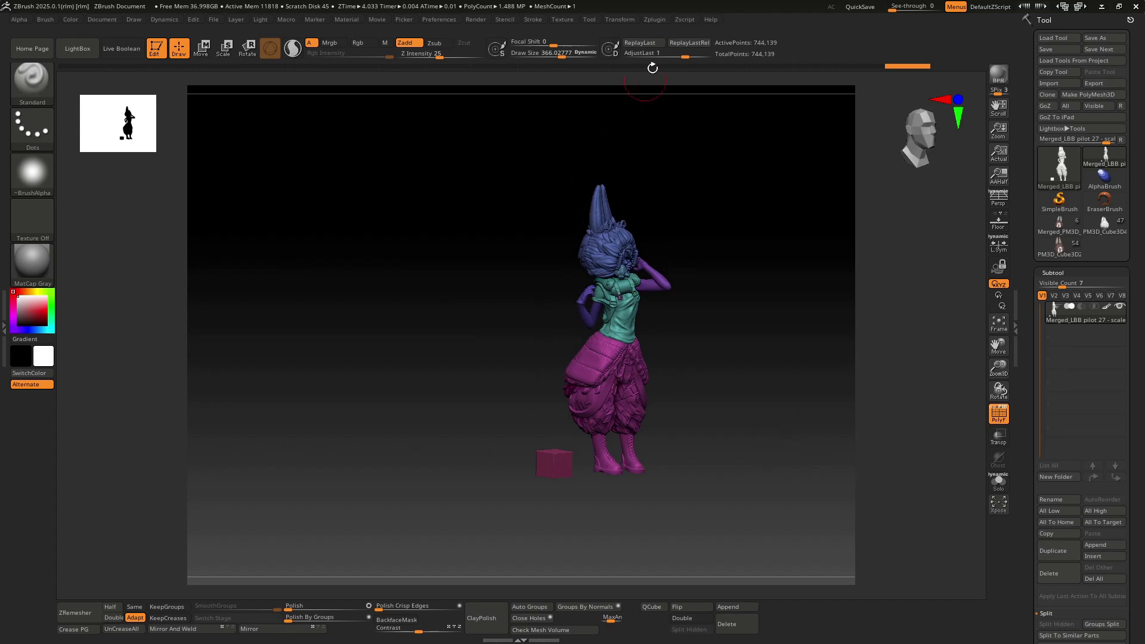
# Step: Set the Scale Master units to centimetres and create a 1 Unit Helper cube for the figure
pyautogui.click(658, 22)
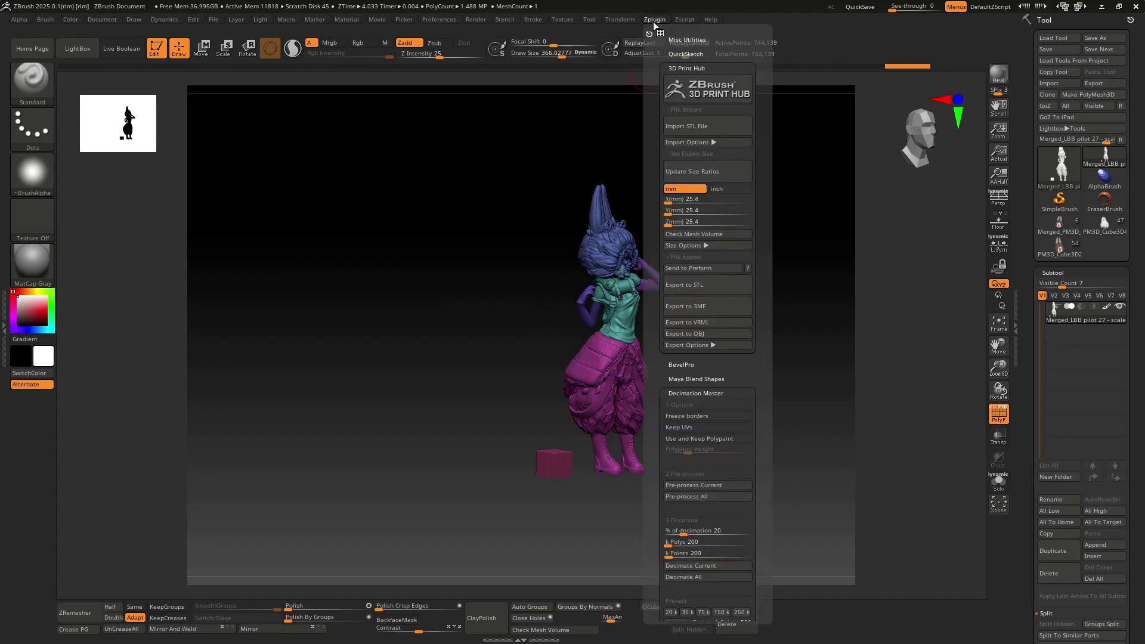
pyautogui.click(669, 67)
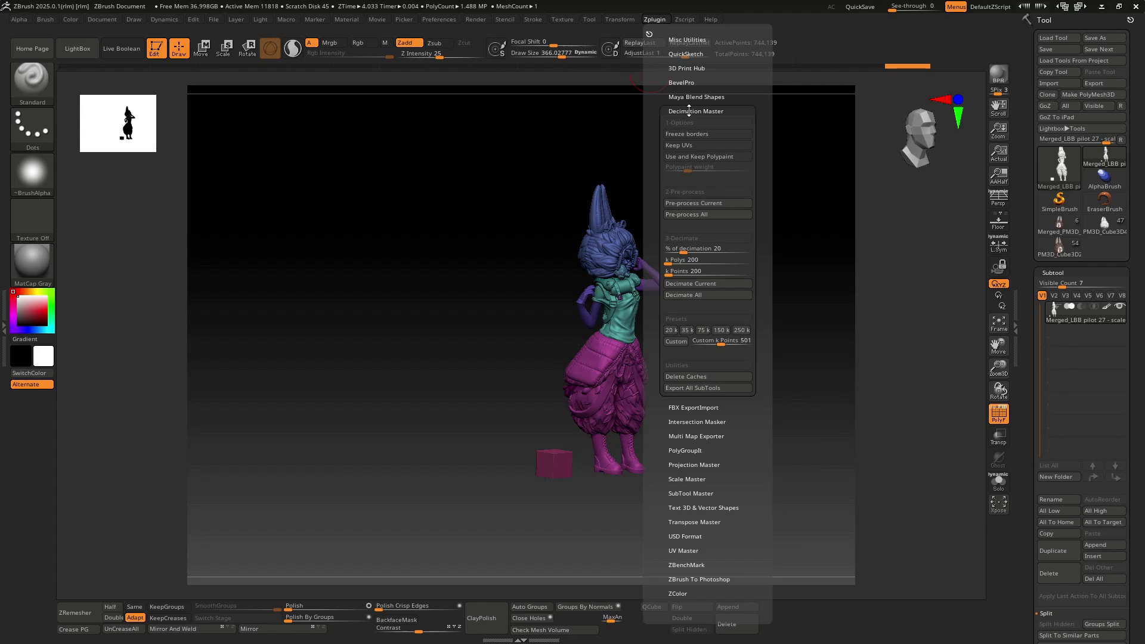
pyautogui.click(689, 111)
pyautogui.click(691, 197)
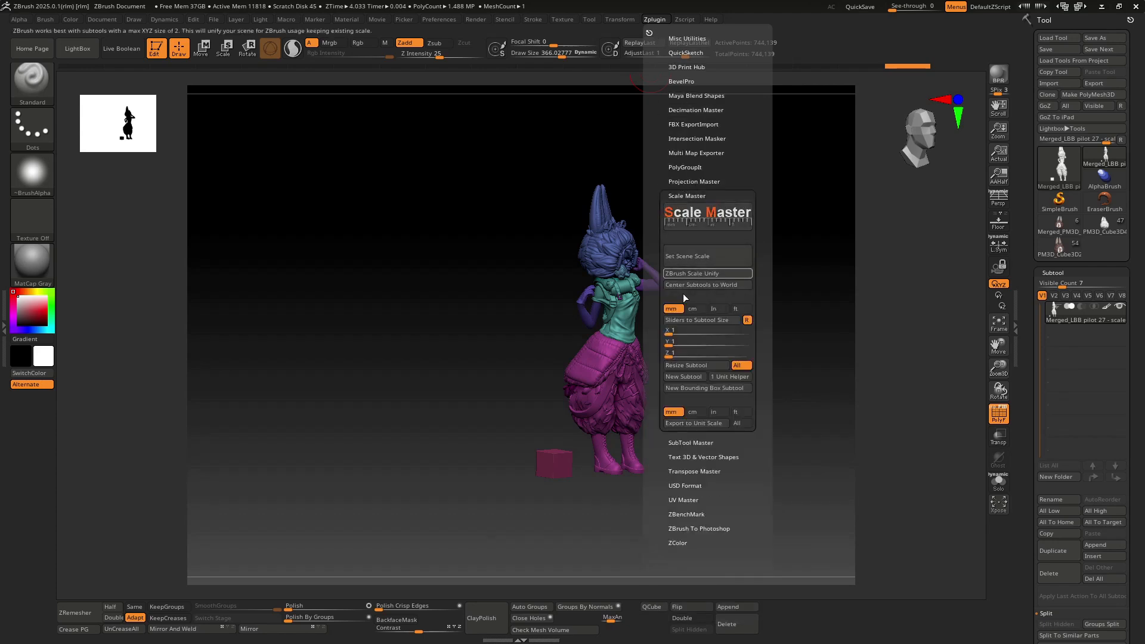
pyautogui.moveTo(657, 369); pyautogui.dragTo(655, 339)
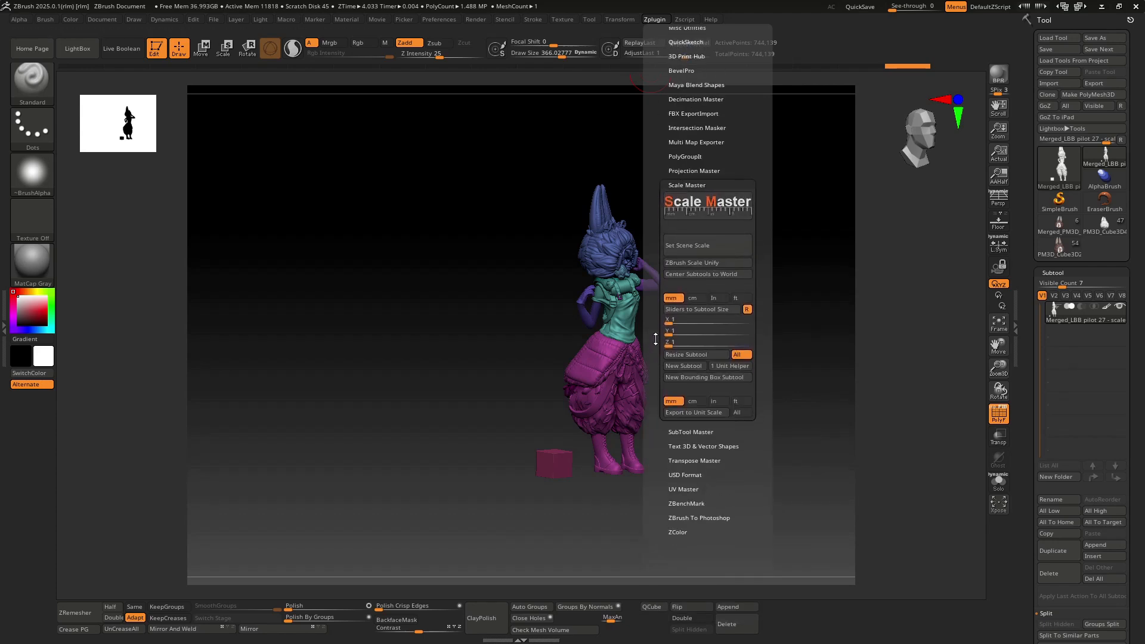
pyautogui.click(624, 22)
pyautogui.moveTo(653, 22)
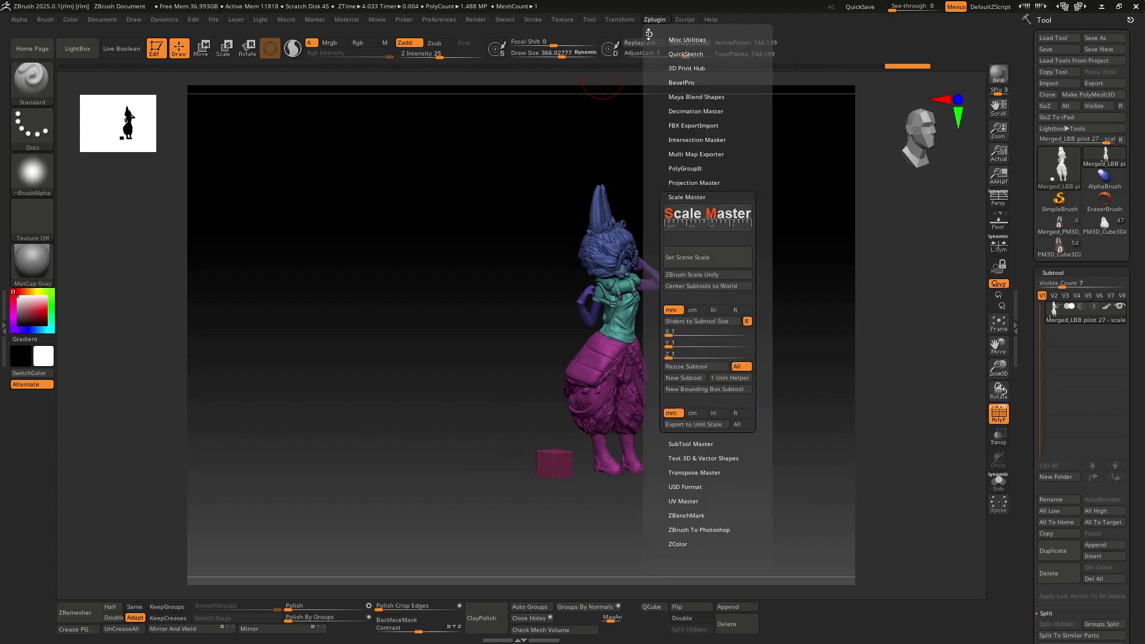
pyautogui.click(696, 311)
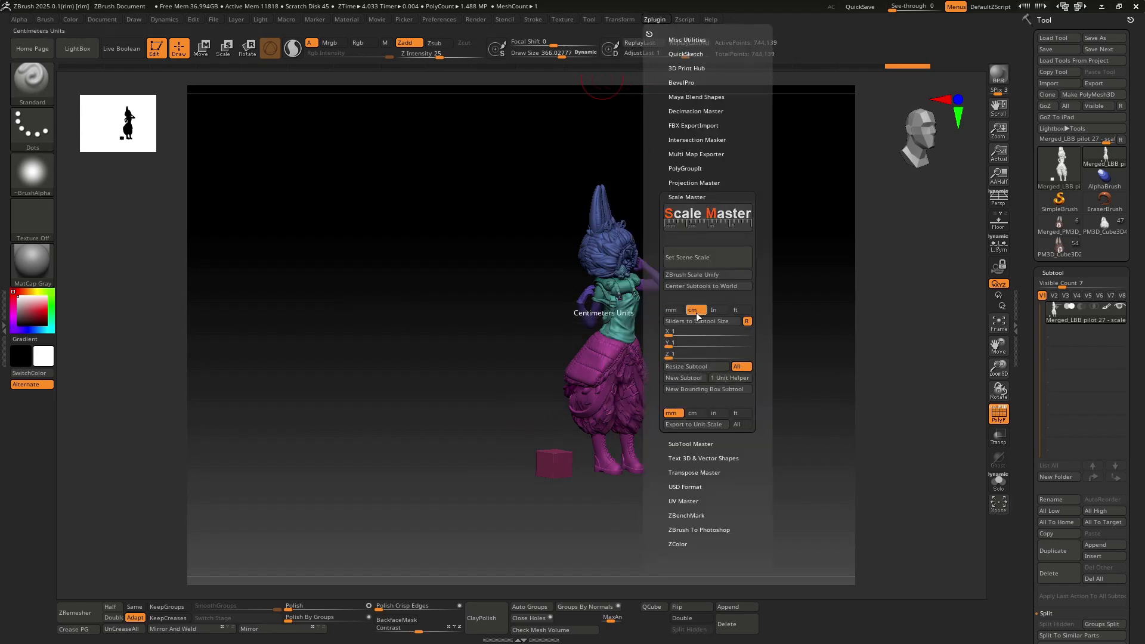
pyautogui.click(730, 384)
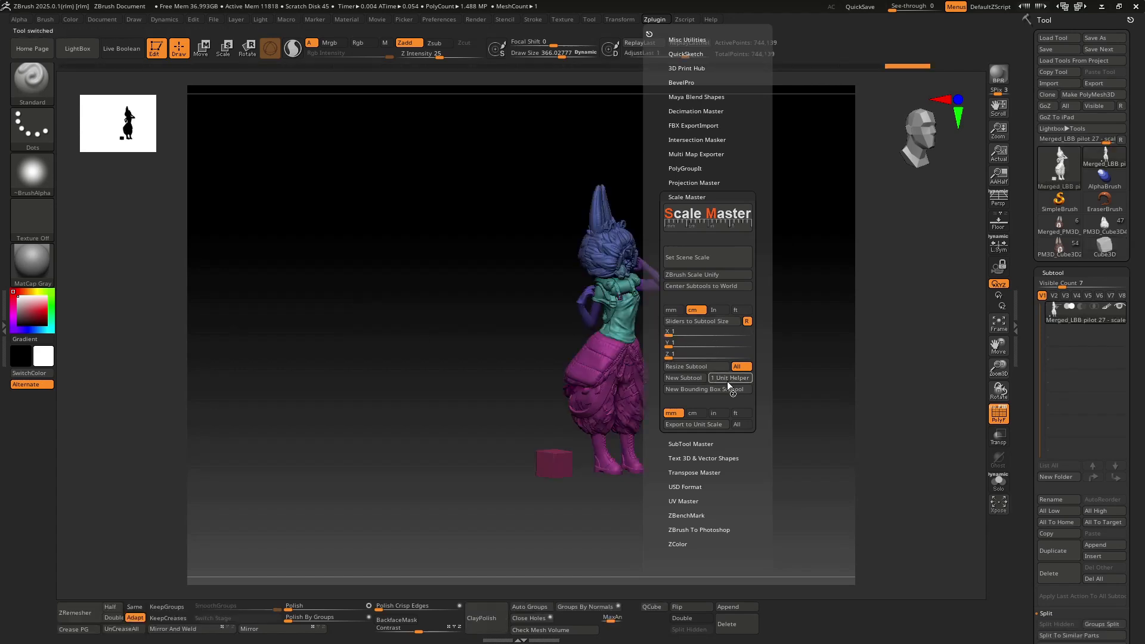
# Step: Move the 1 cm helper cube out sideways next to the figure's torso and turn off the polyframe display
pyautogui.click(201, 49)
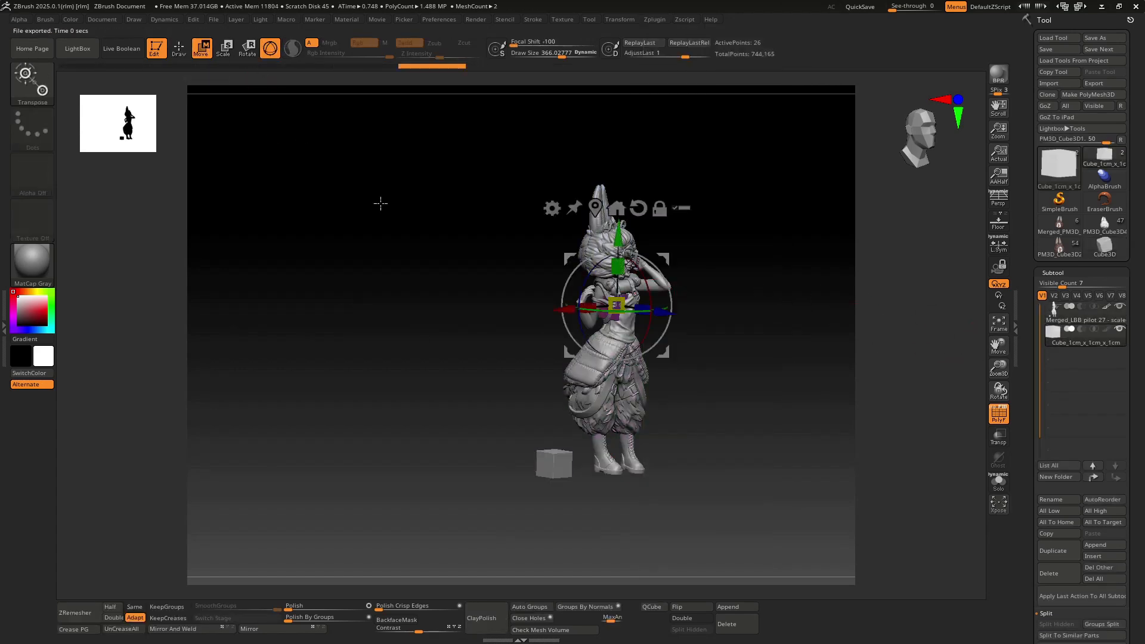
pyautogui.keyDown('shift'); pyautogui.moveTo(752, 358); pyautogui.dragTo(674, 365); pyautogui.keyUp('shift')
pyautogui.moveTo(537, 308); pyautogui.dragTo(431, 314)
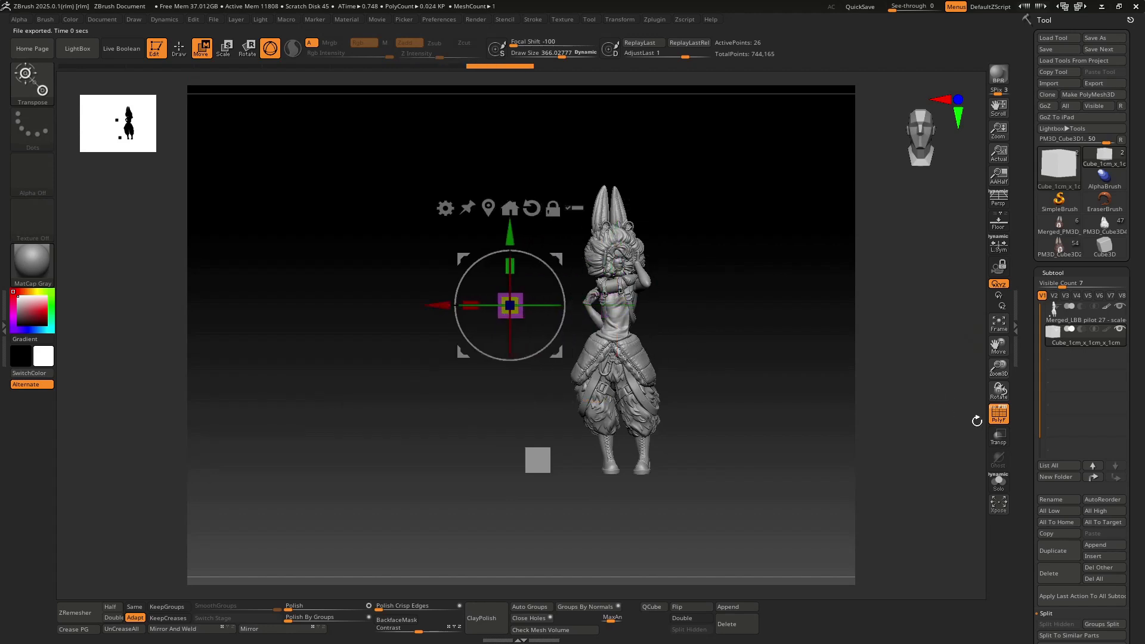
pyautogui.click(1000, 419)
# Step: Compare the 1 cm helper cube and the existing reference cube with the figure from the front and side
pyautogui.moveTo(778, 437); pyautogui.dragTo(846, 450)
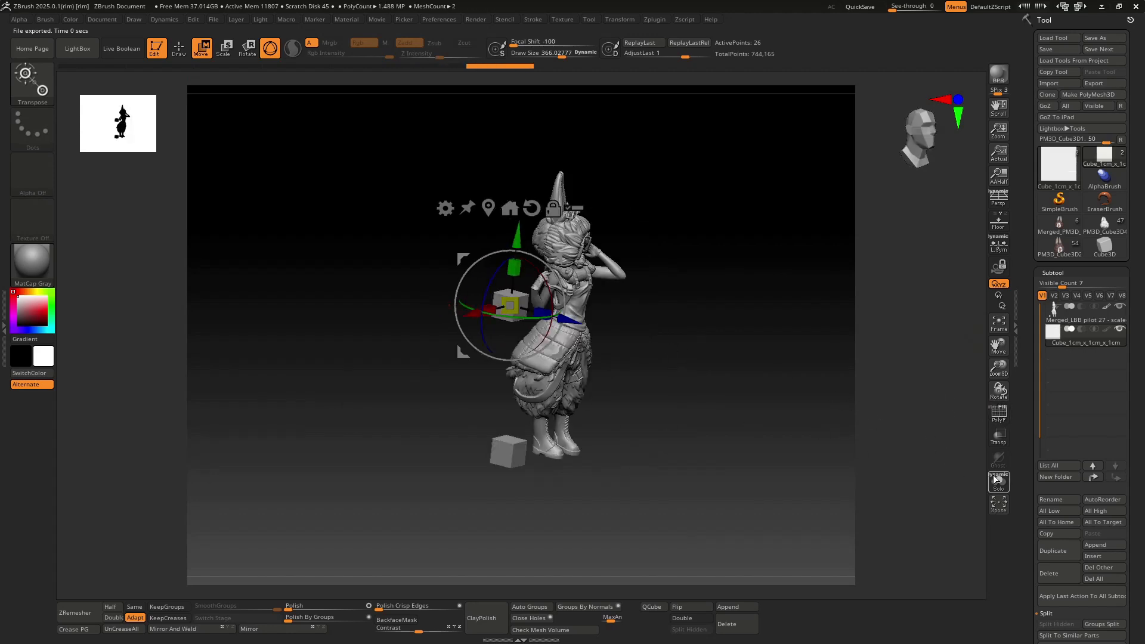
pyautogui.moveTo(998, 365)
pyautogui.mouseDown()
pyautogui.moveTo(999, 379)
pyautogui.moveTo(998, 365)
pyautogui.mouseUp()
pyautogui.moveTo(997, 346); pyautogui.dragTo(986, 358)
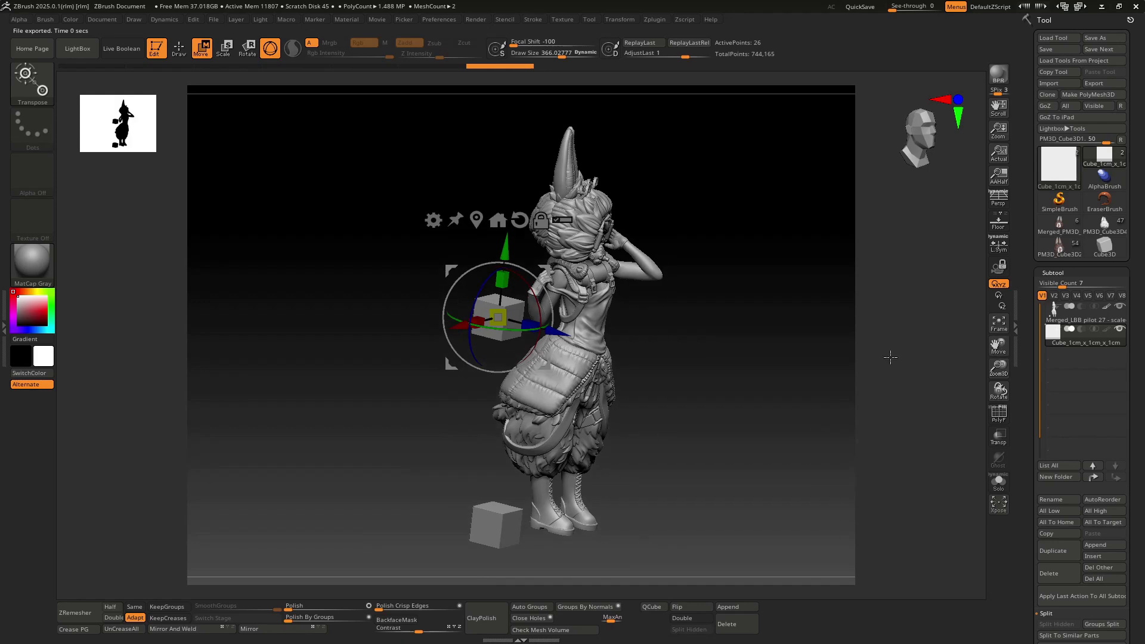
pyautogui.keyDown('shift'); pyautogui.moveTo(782, 427); pyautogui.dragTo(698, 358); pyautogui.keyUp('shift')
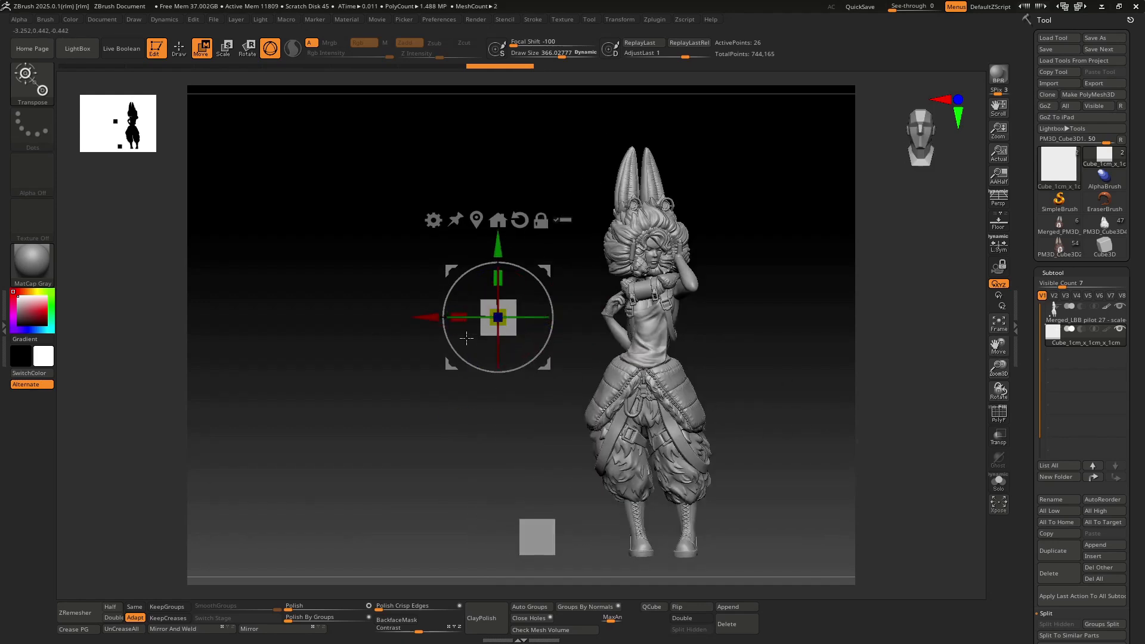
pyautogui.moveTo(763, 382); pyautogui.dragTo(691, 382)
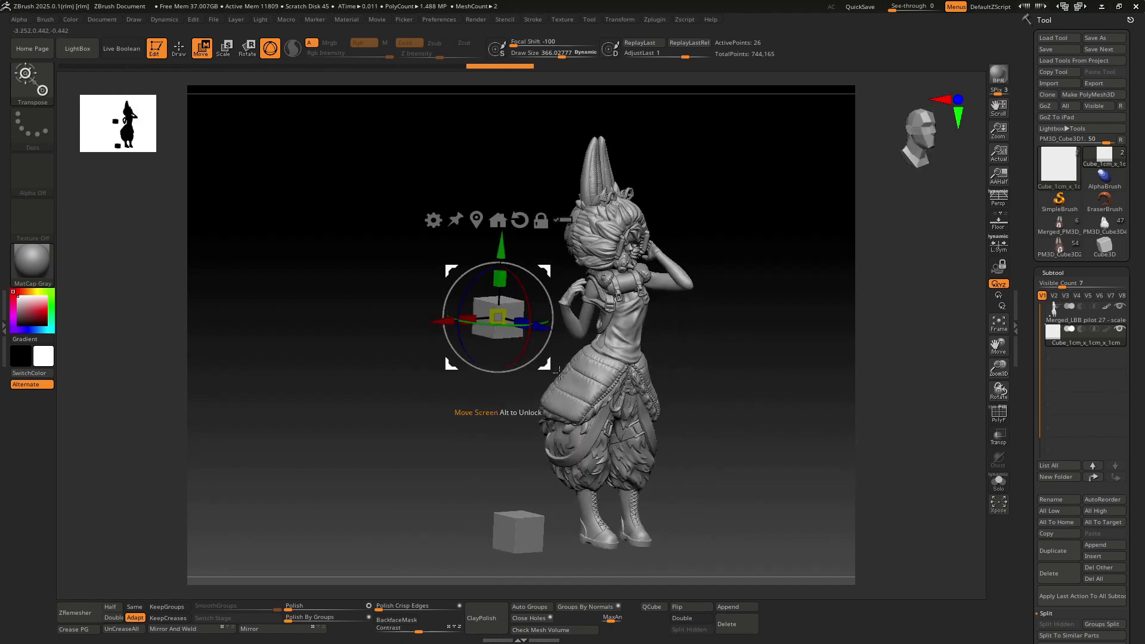
# Step: Nudge the 1 cm helper cube toward the figure and compare it with the existing reference cube from several angles
pyautogui.moveTo(522, 379); pyautogui.dragTo(536, 383)
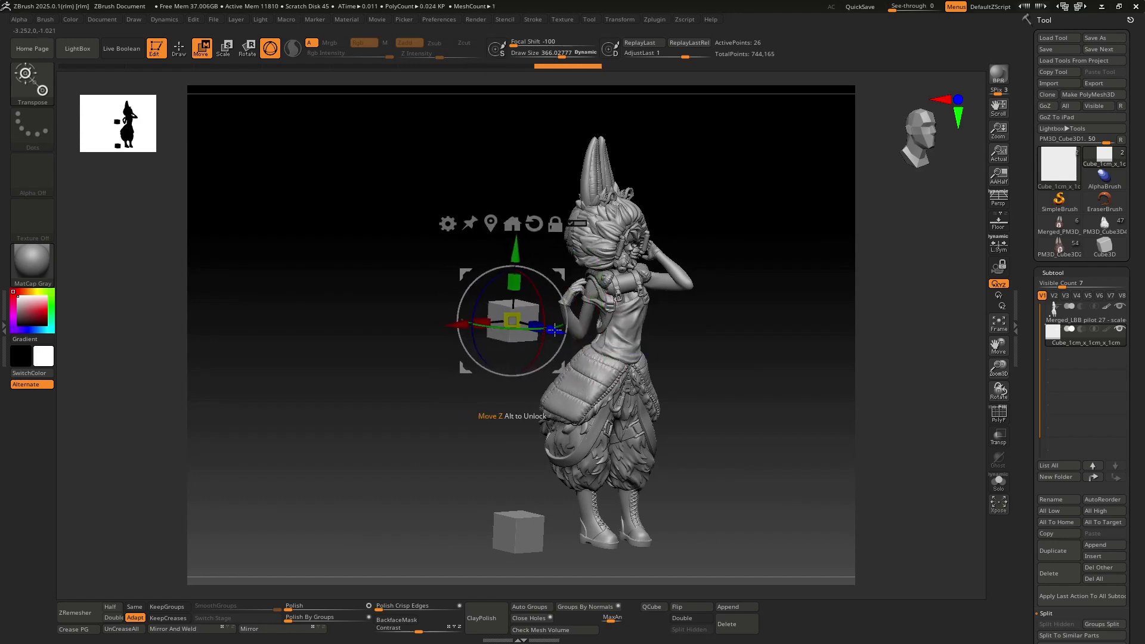
pyautogui.press('q')
pyautogui.moveTo(759, 417)
pyautogui.mouseDown()
pyautogui.moveTo(792, 378)
pyautogui.moveTo(490, 366)
pyautogui.moveTo(746, 401)
pyautogui.moveTo(534, 356)
pyautogui.mouseUp()
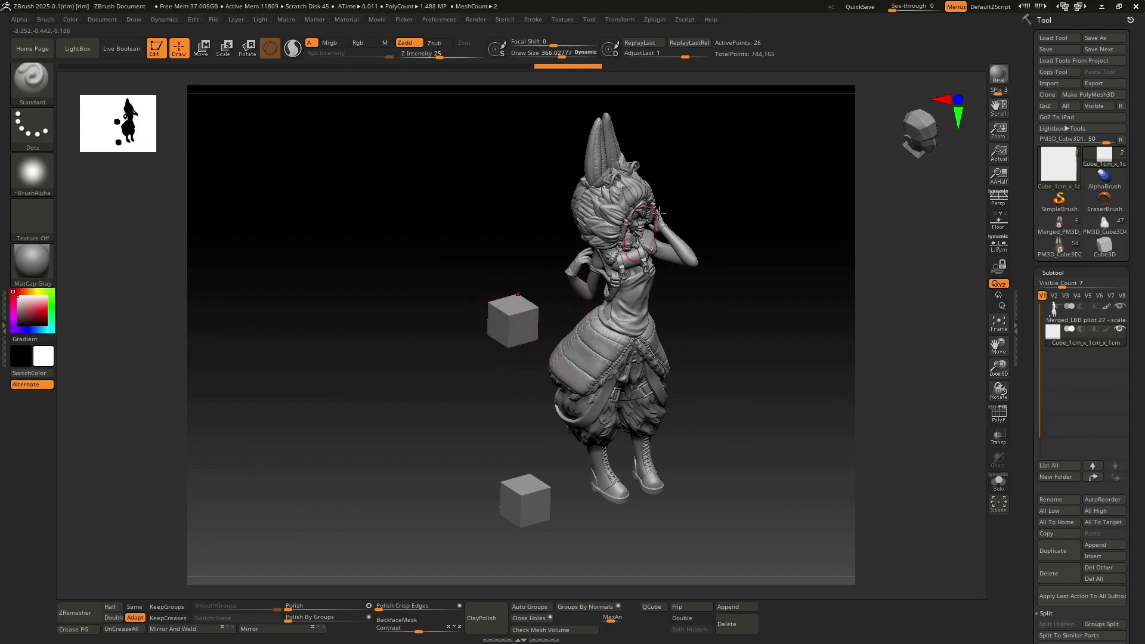
pyautogui.moveTo(796, 410); pyautogui.dragTo(801, 384)
pyautogui.moveTo(999, 368); pyautogui.dragTo(999, 357)
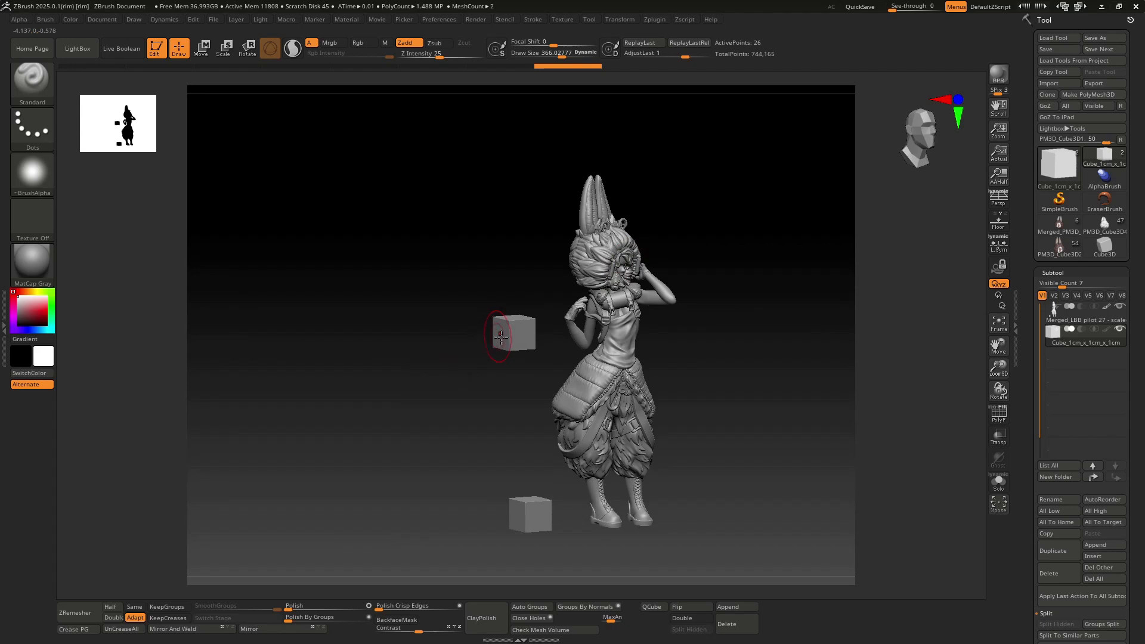
pyautogui.moveTo(981, 378); pyautogui.dragTo(716, 334)
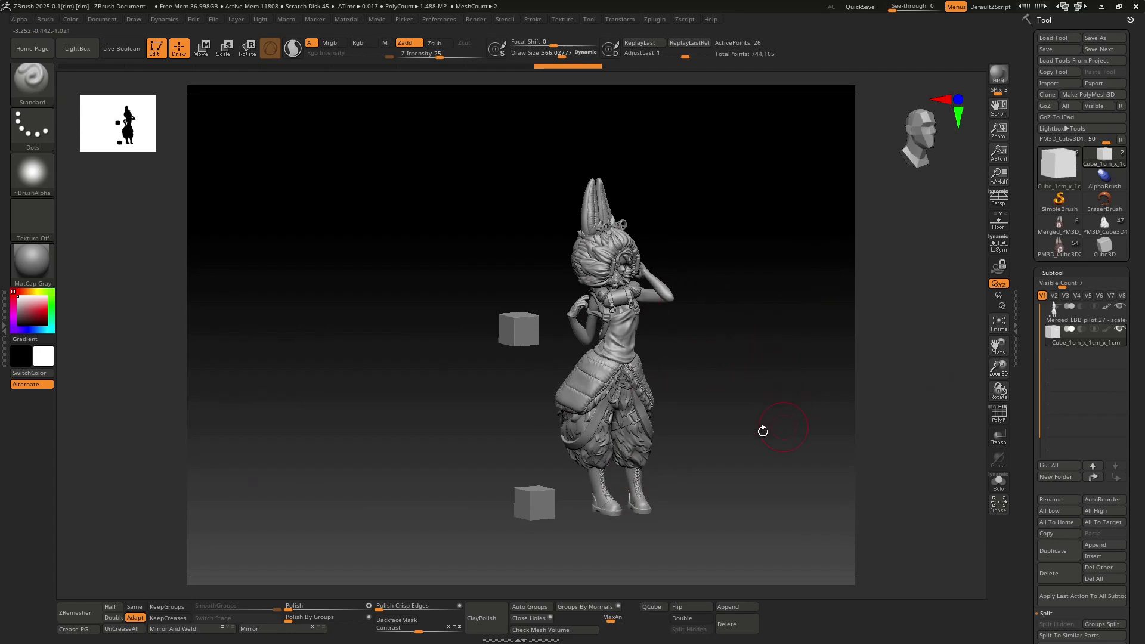
pyautogui.moveTo(763, 430); pyautogui.dragTo(642, 338)
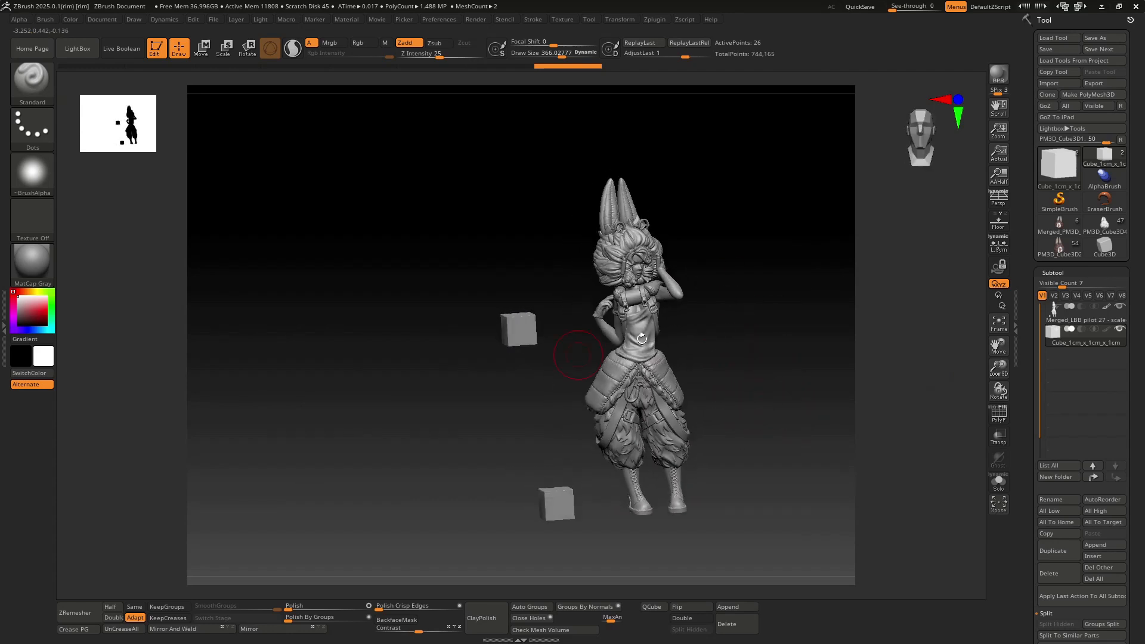
# Step: Delete the 1 cm helper cube subtool and turn on polyframe to show the merged figure's polygroup colours
pyautogui.click(1055, 328)
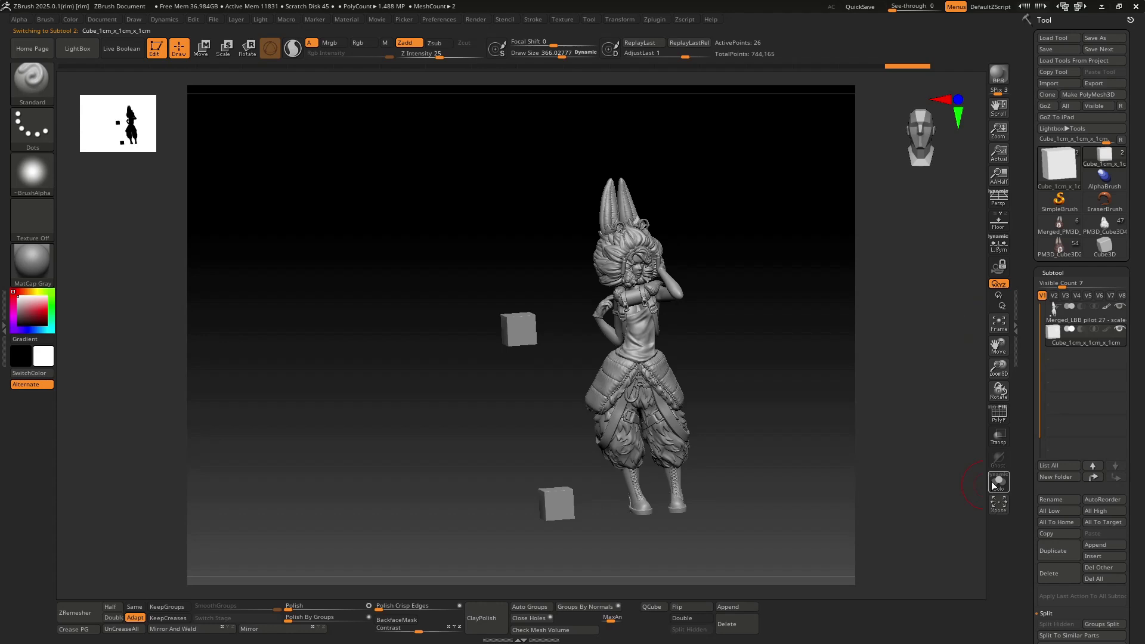
pyautogui.click(1050, 573)
pyautogui.click(709, 629)
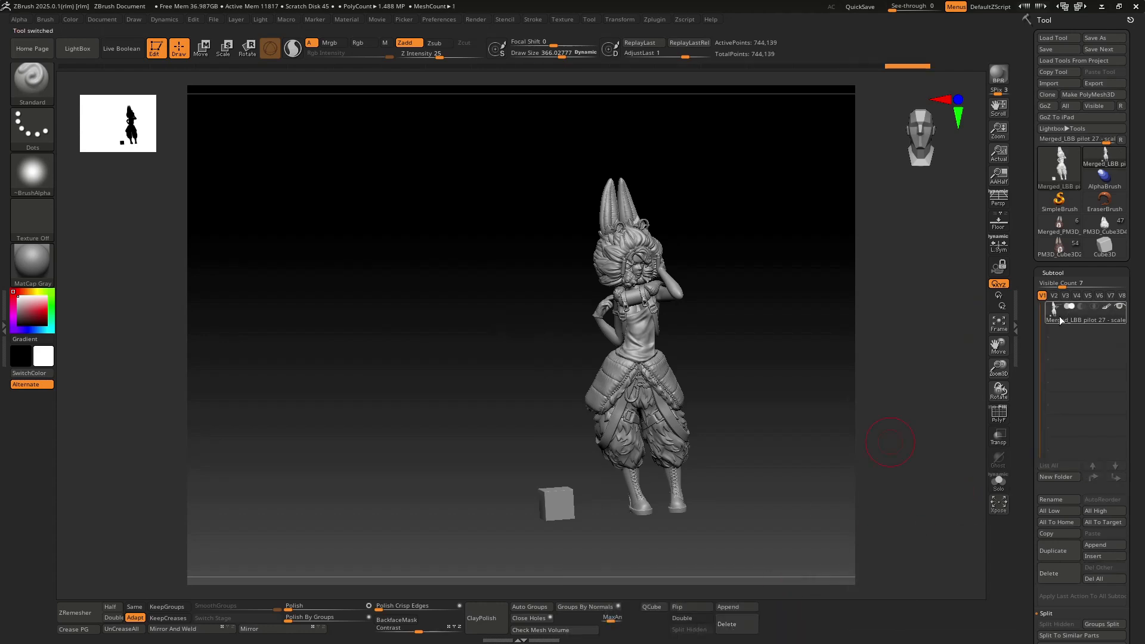
pyautogui.click(996, 412)
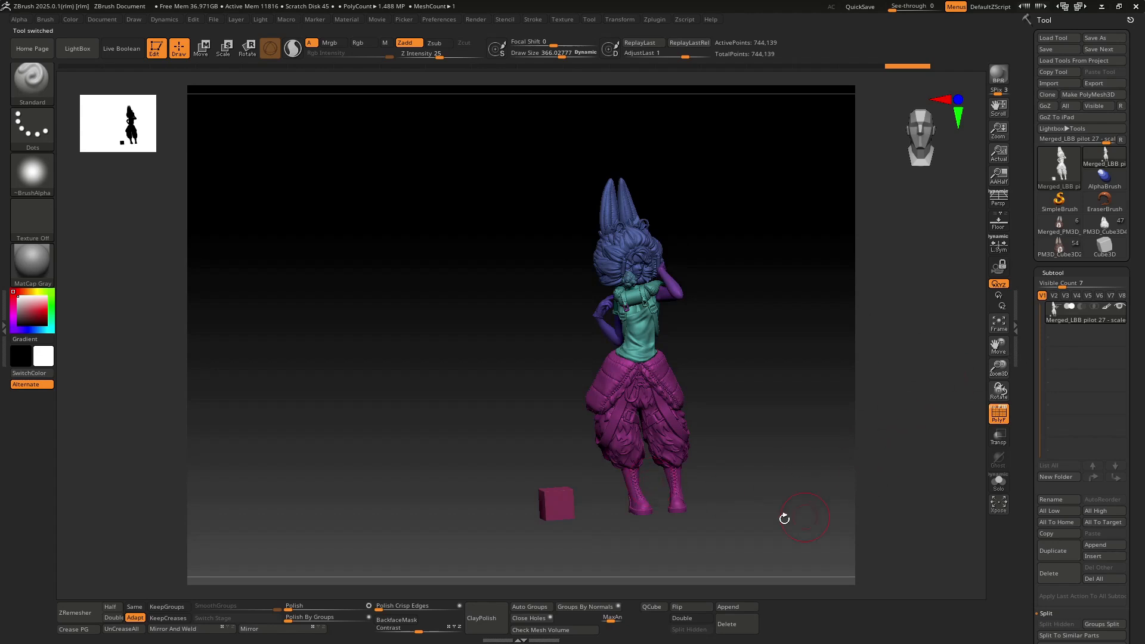
pyautogui.moveTo(1006, 368); pyautogui.dragTo(984, 417)
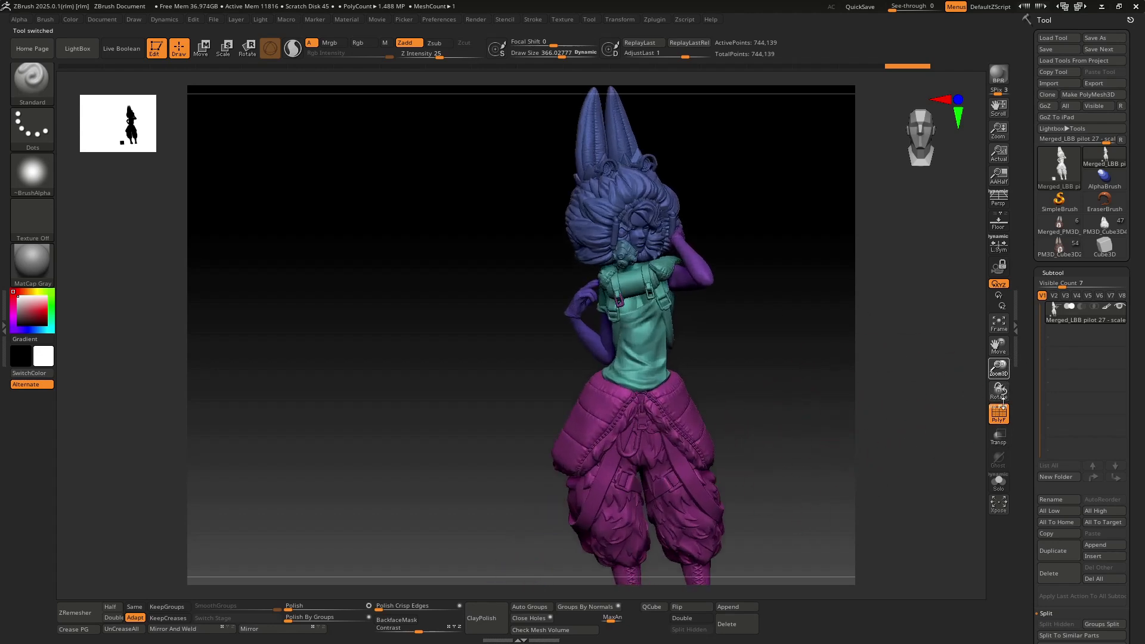
# Step: View the separate head tool PM3D_Cube3D48 framed in the canvas, and return to the merged figure tool
pyautogui.click(1097, 221)
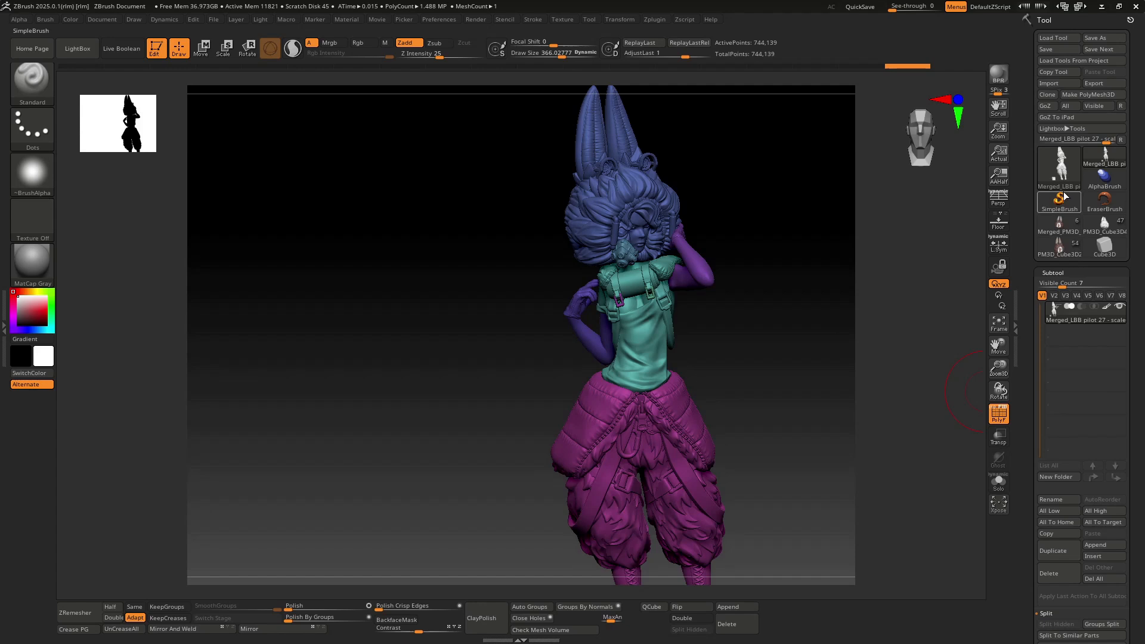
pyautogui.click(999, 323)
pyautogui.moveTo(873, 382); pyautogui.dragTo(821, 430)
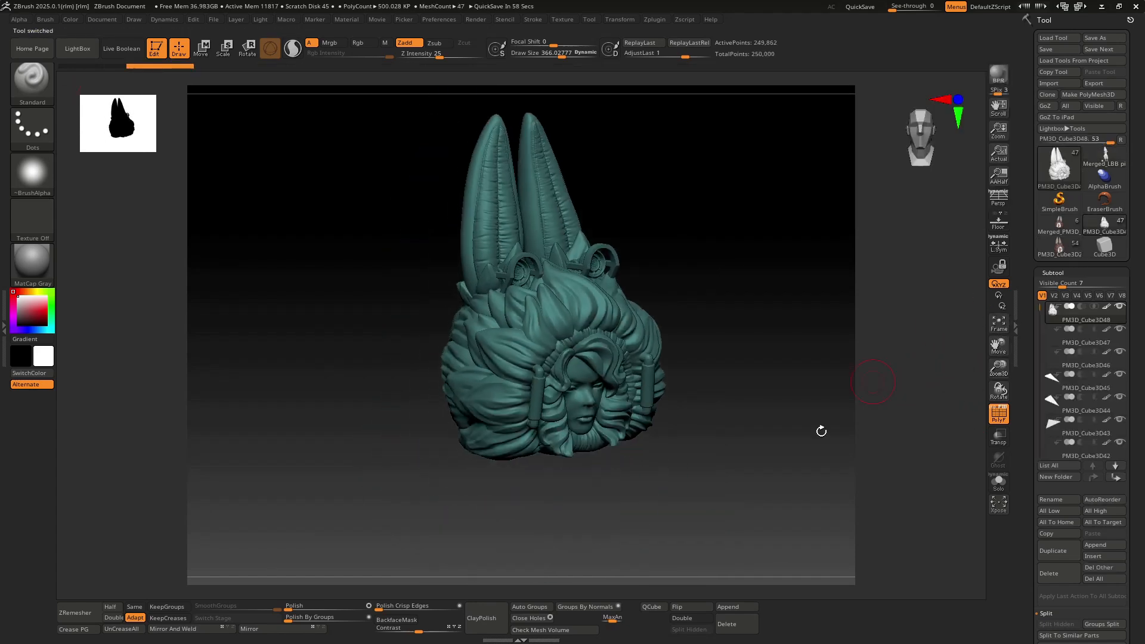
pyautogui.click(1107, 164)
pyautogui.press('f')
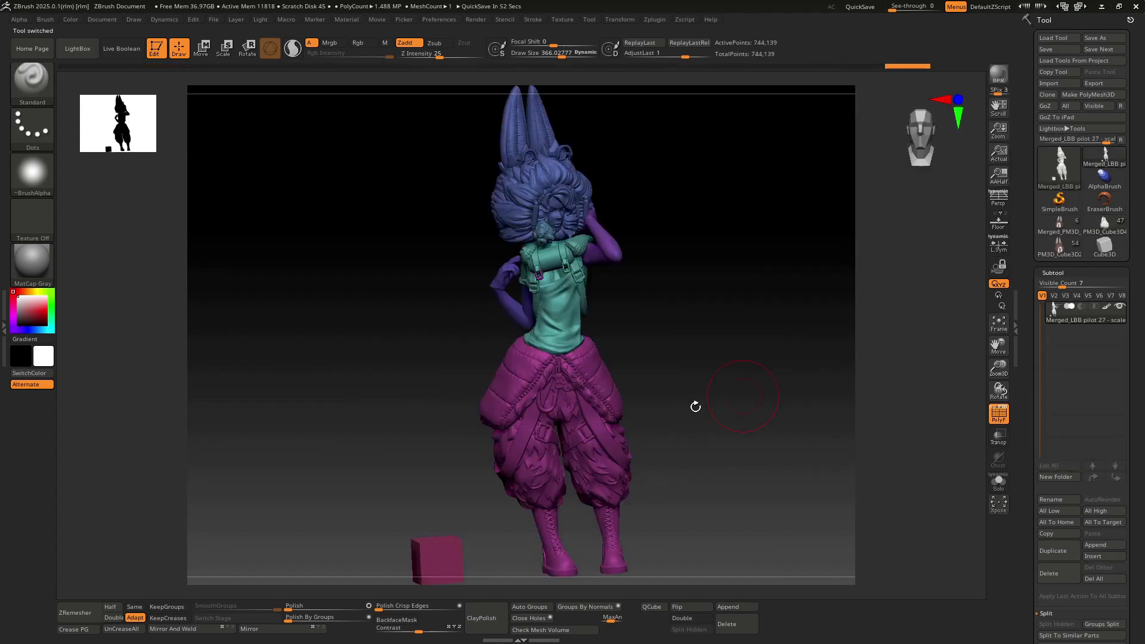
# Step: Split the merged figure into separate subtools with Split To Parts
pyautogui.moveTo(1028, 430); pyautogui.dragTo(995, 373)
pyautogui.moveTo(1022, 436); pyautogui.dragTo(1033, 219)
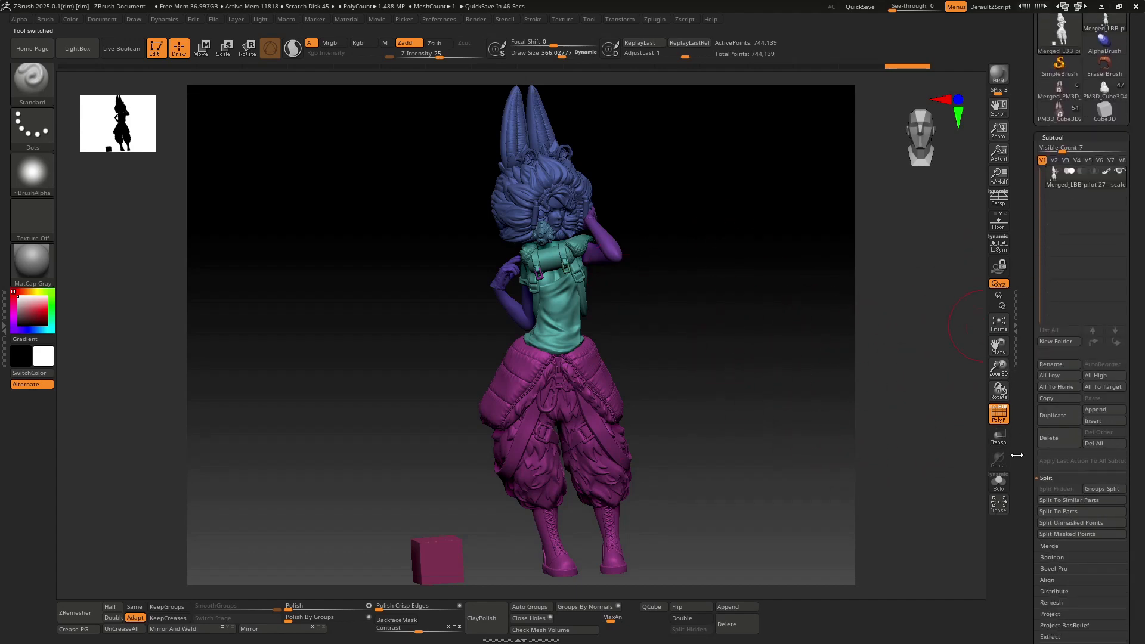
pyautogui.moveTo(1031, 467); pyautogui.dragTo(913, 357)
pyautogui.scroll(3, 1025, 417)
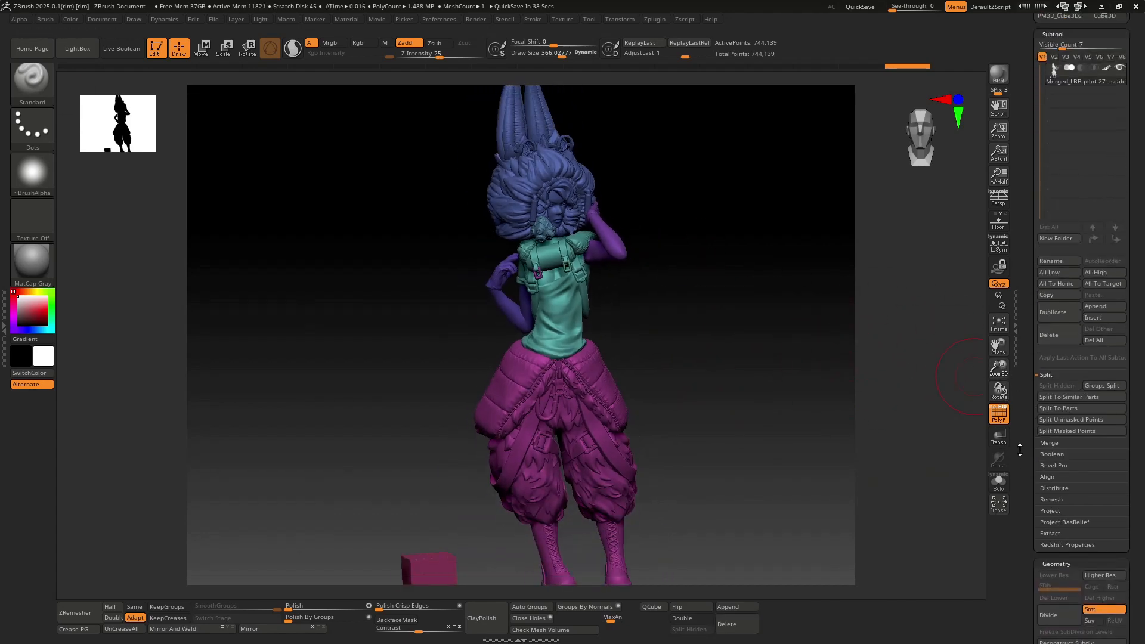
pyautogui.click(1060, 409)
pyautogui.click(946, 435)
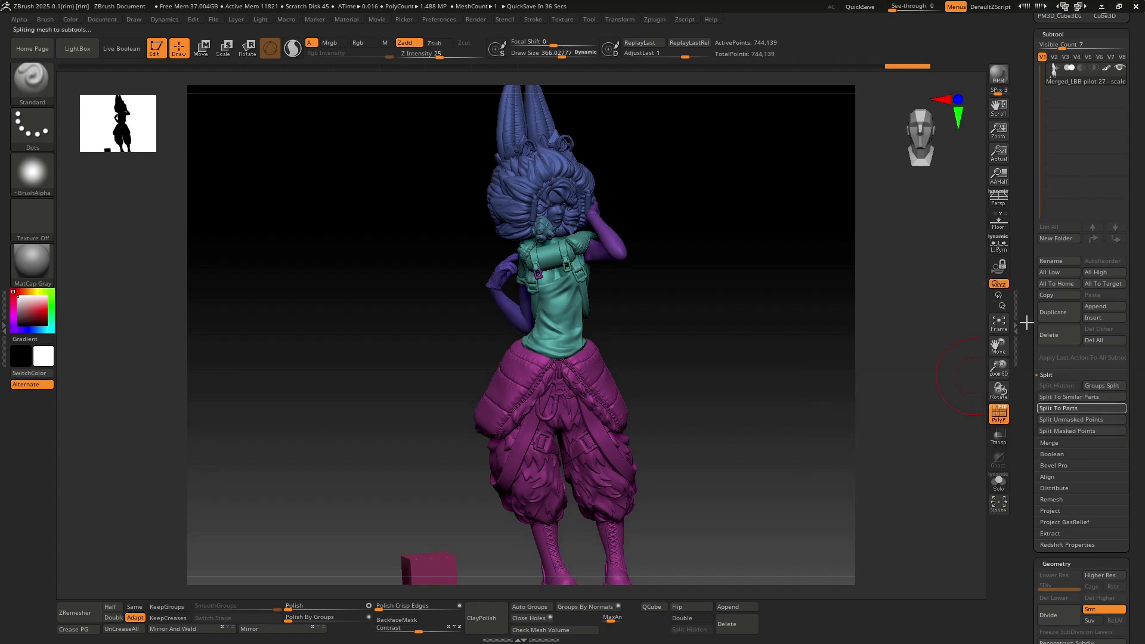
# Step: Go through the split parts, select the head subtool and examine it together with the upper body
pyautogui.scroll(6, 1026, 247)
pyautogui.click(1054, 261)
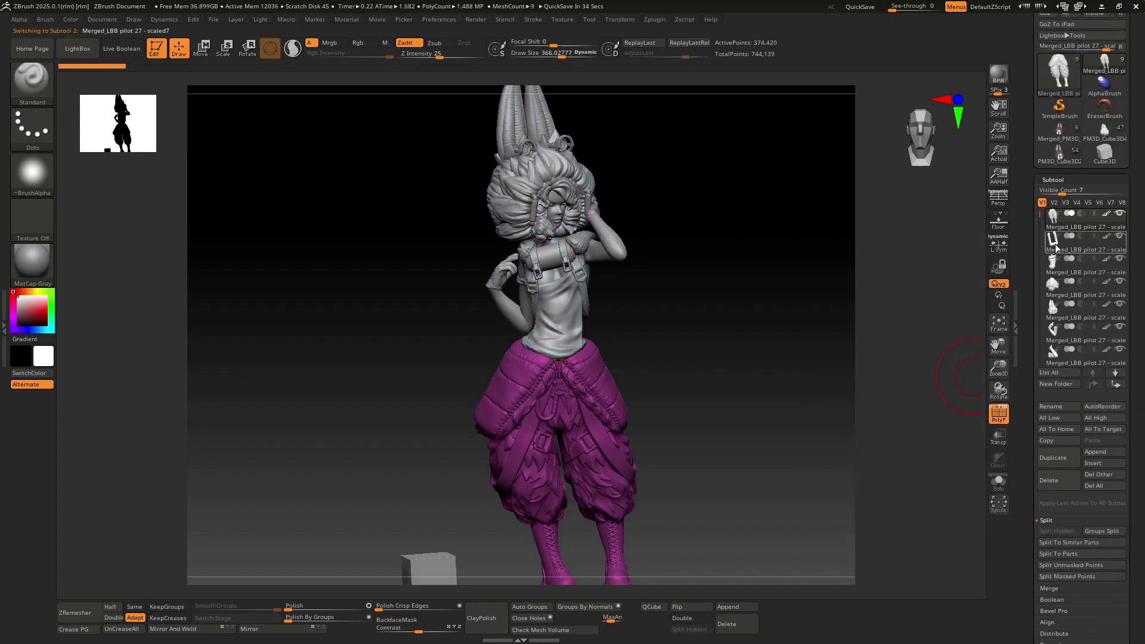
pyautogui.click(1057, 292)
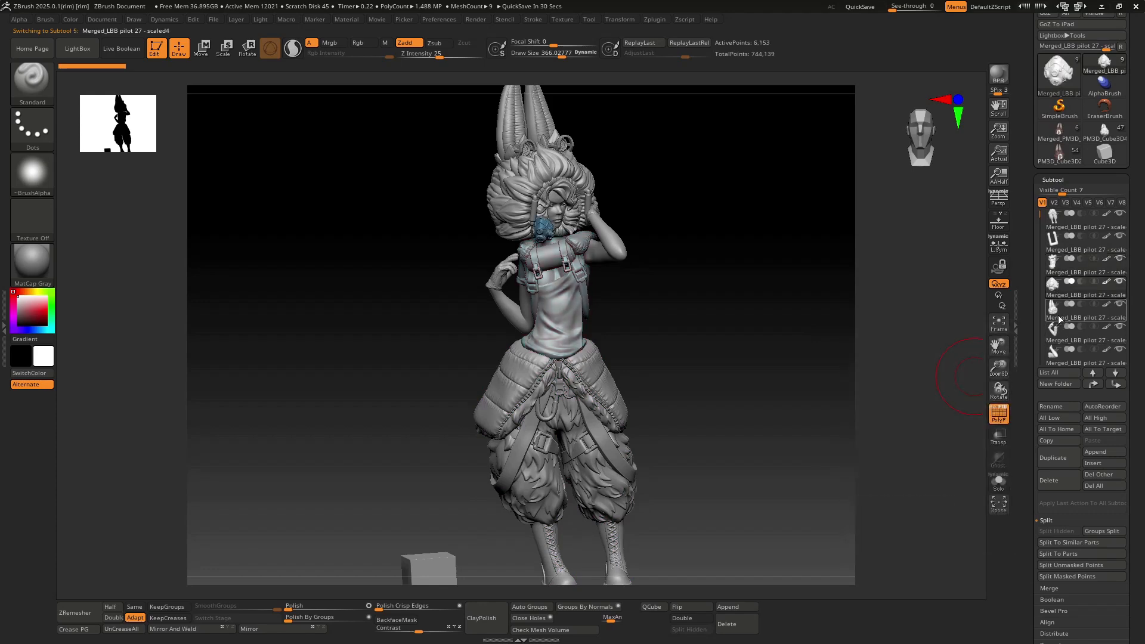
pyautogui.click(1053, 306)
pyautogui.click(999, 324)
pyautogui.keyDown('alt'); pyautogui.moveTo(967, 376); pyautogui.dragTo(951, 335); pyautogui.keyUp('alt')
pyautogui.moveTo(796, 355); pyautogui.dragTo(842, 370)
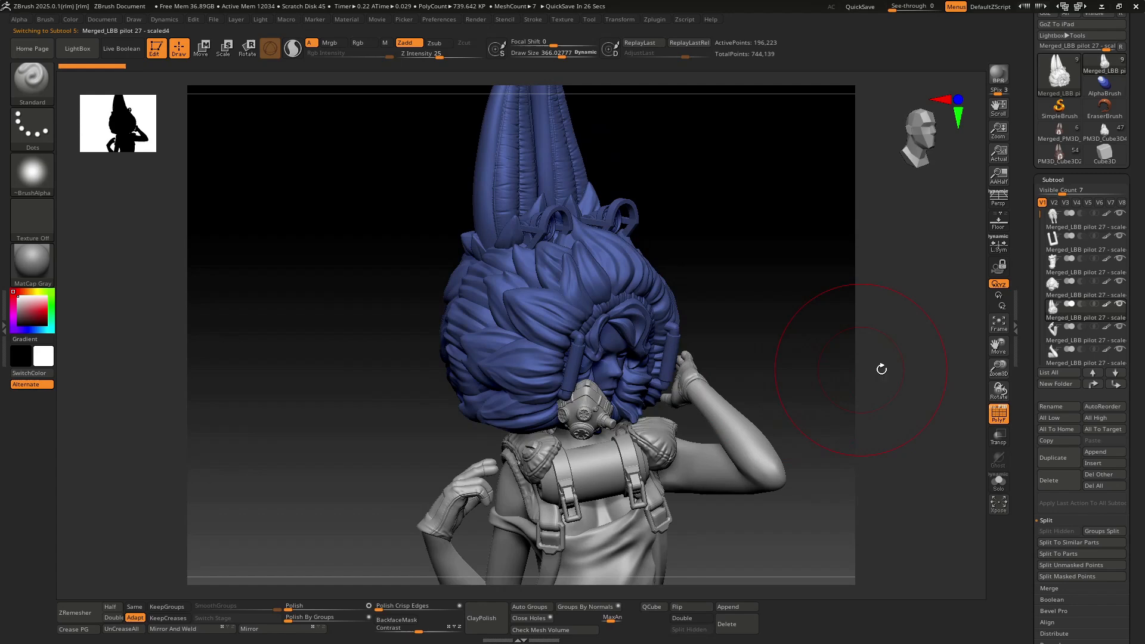
pyautogui.moveTo(1000, 368); pyautogui.dragTo(979, 370)
pyautogui.moveTo(804, 419); pyautogui.dragTo(794, 432)
# Step: Try to export all subtools as separate OBJ files named demo with 3D Print Hub
pyautogui.click(654, 20)
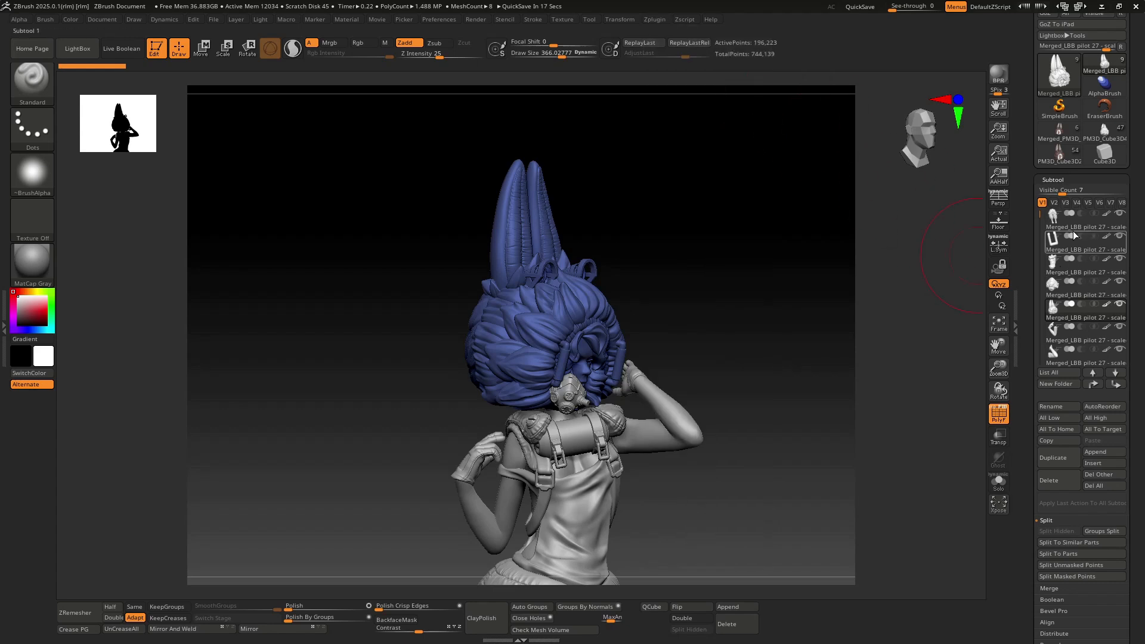
pyautogui.click(655, 20)
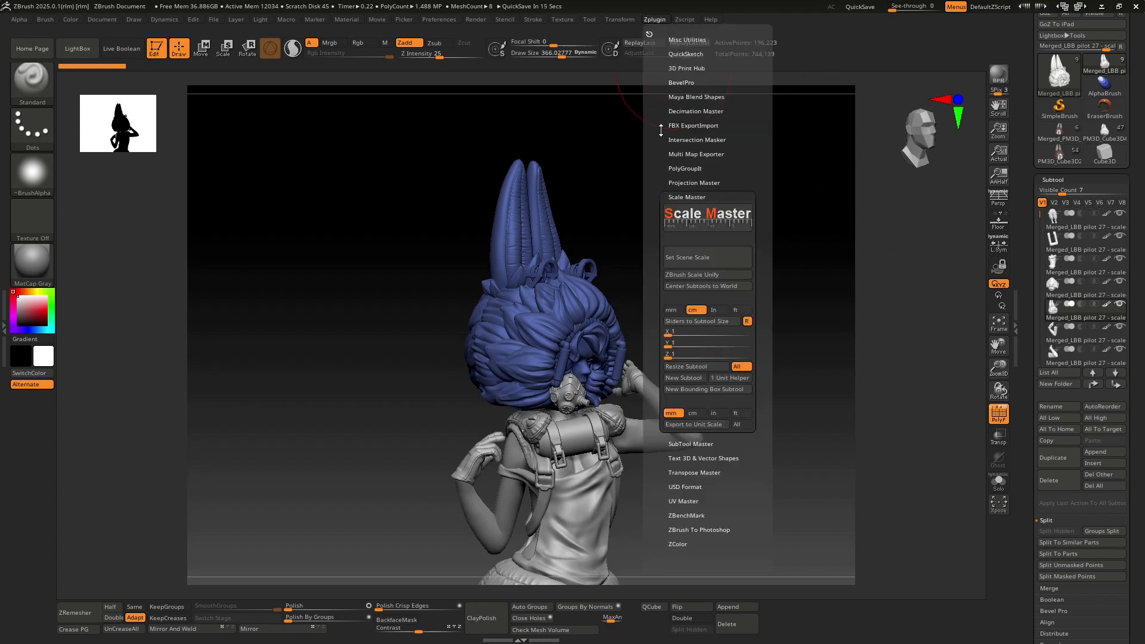
pyautogui.click(687, 68)
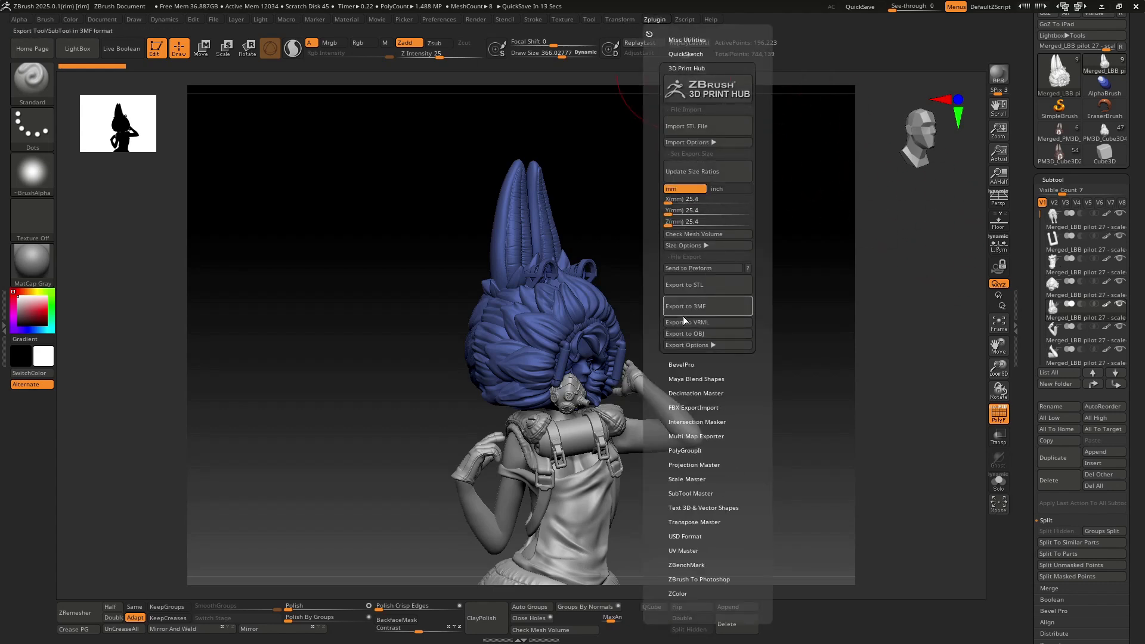
pyautogui.click(689, 346)
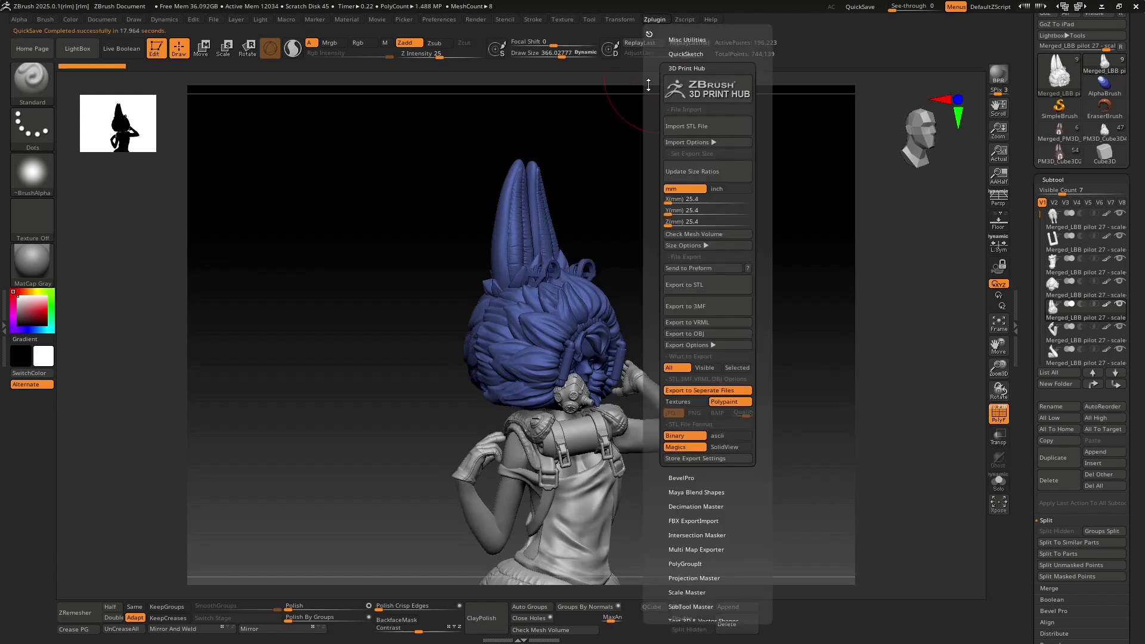
pyautogui.click(694, 335)
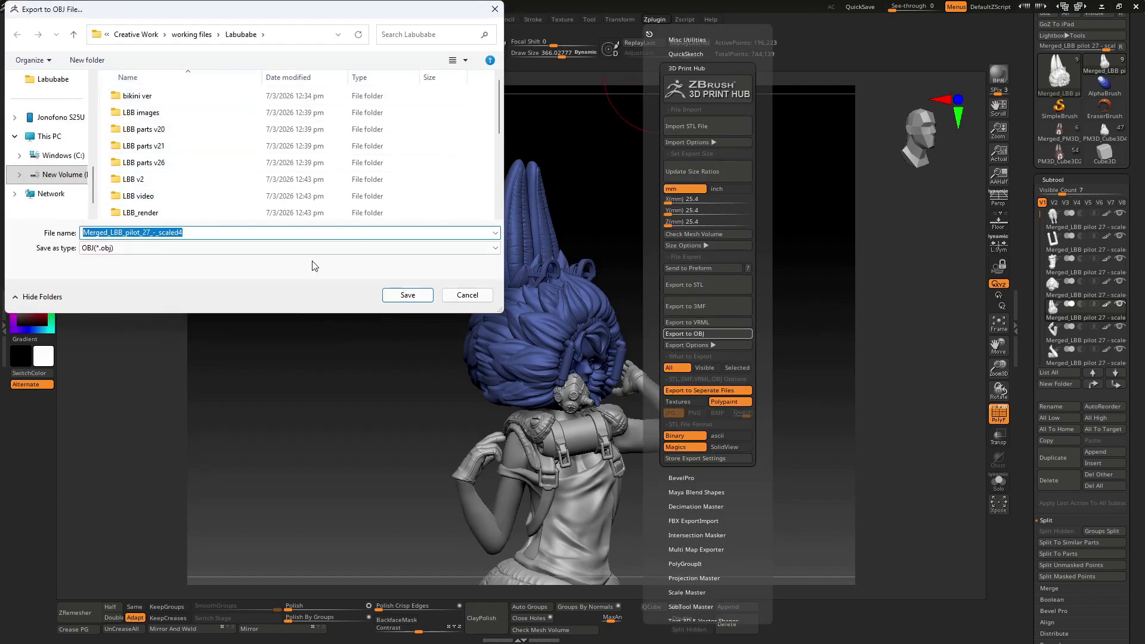
pyautogui.write('demo')
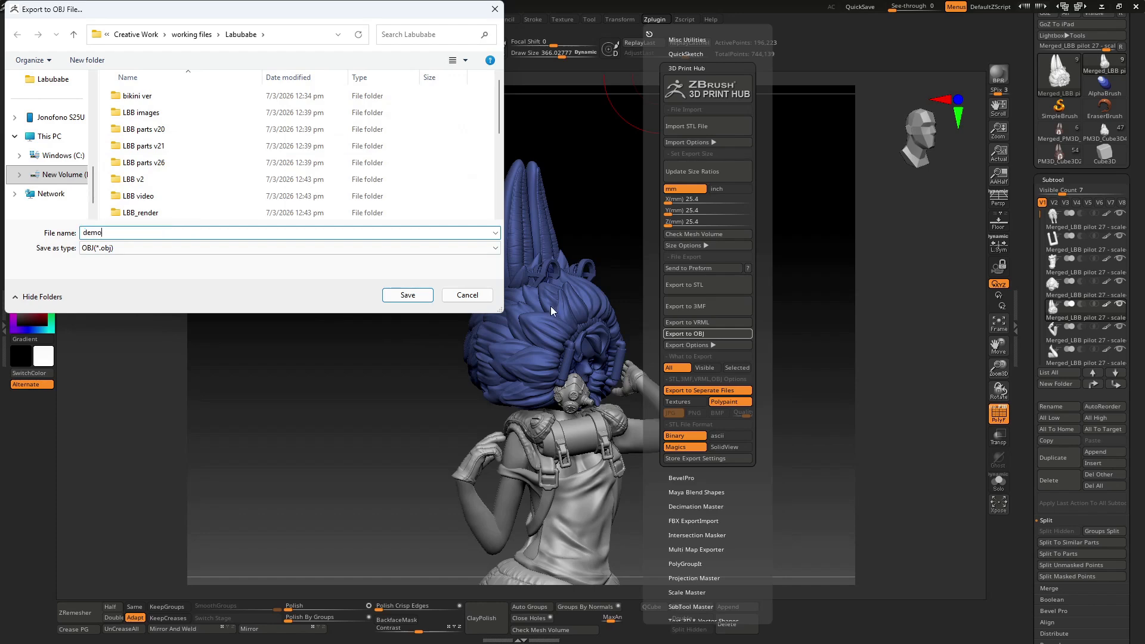
pyautogui.click(408, 295)
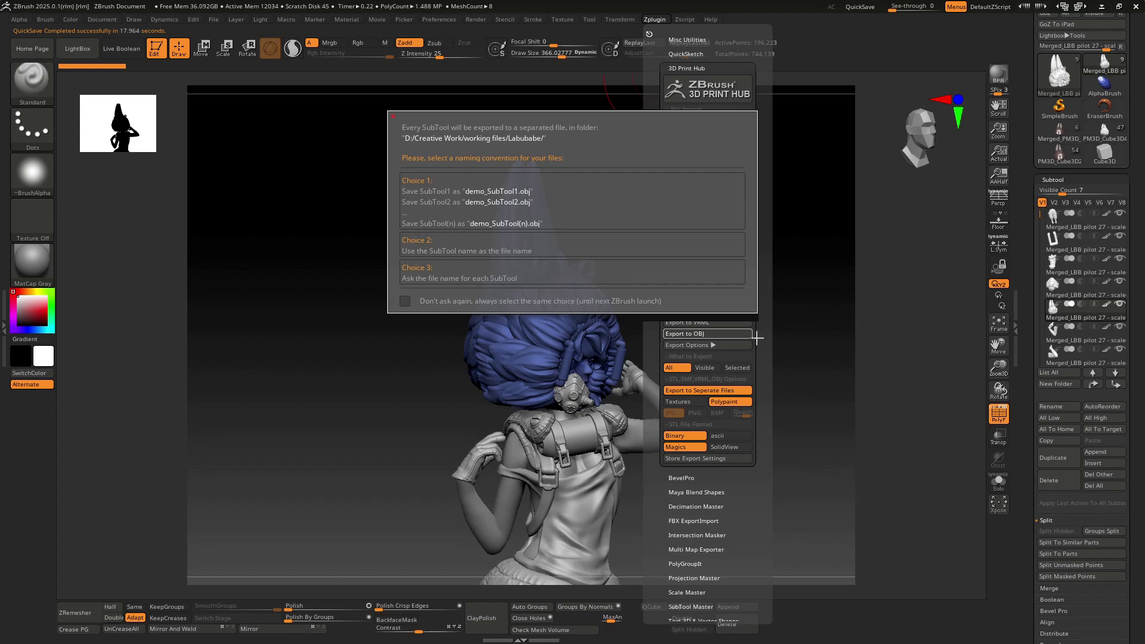
pyautogui.press('Escape')
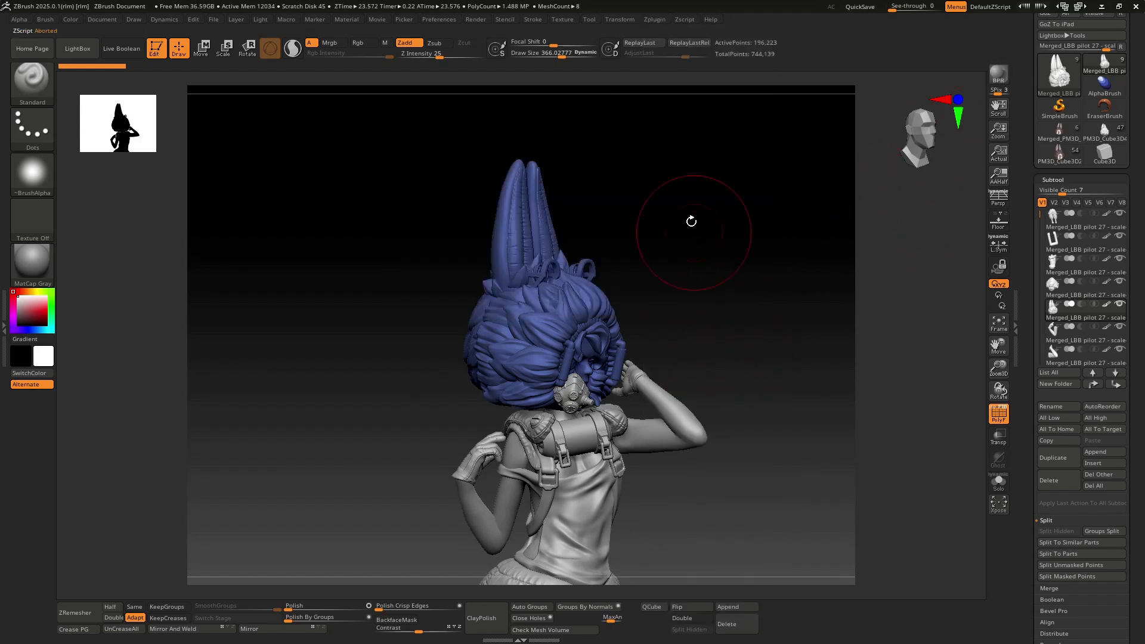
pyautogui.moveTo(738, 347); pyautogui.dragTo(757, 384)
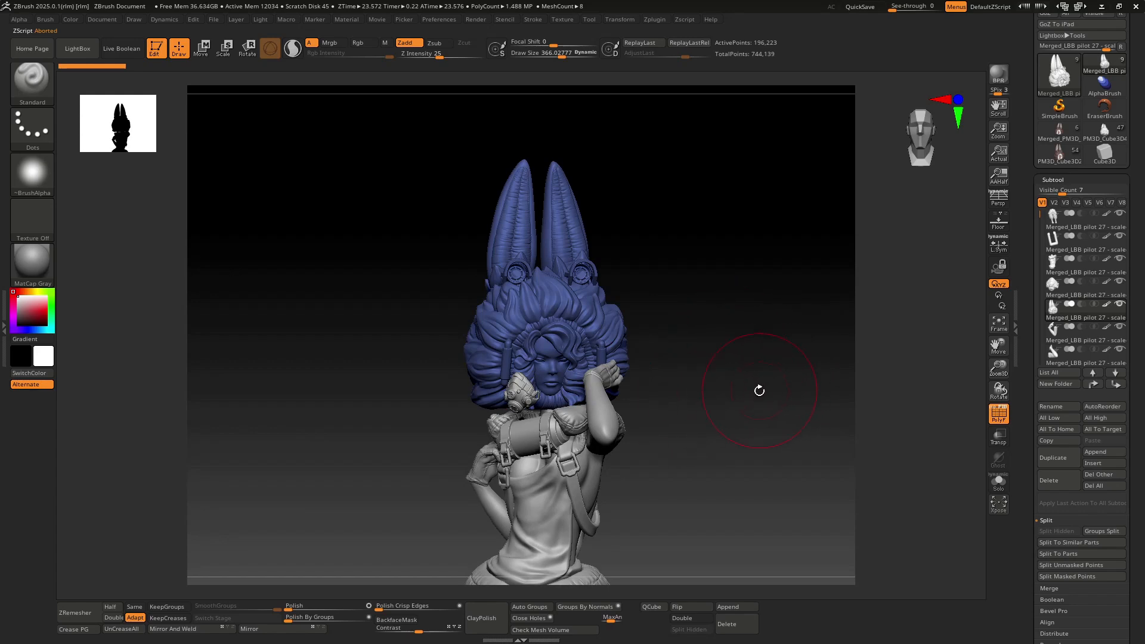
pyautogui.moveTo(779, 409); pyautogui.dragTo(788, 427)
pyautogui.moveTo(1004, 368)
pyautogui.mouseDown()
pyautogui.moveTo(1000, 348)
pyautogui.moveTo(1043, 282)
pyautogui.moveTo(985, 369)
pyautogui.mouseUp()
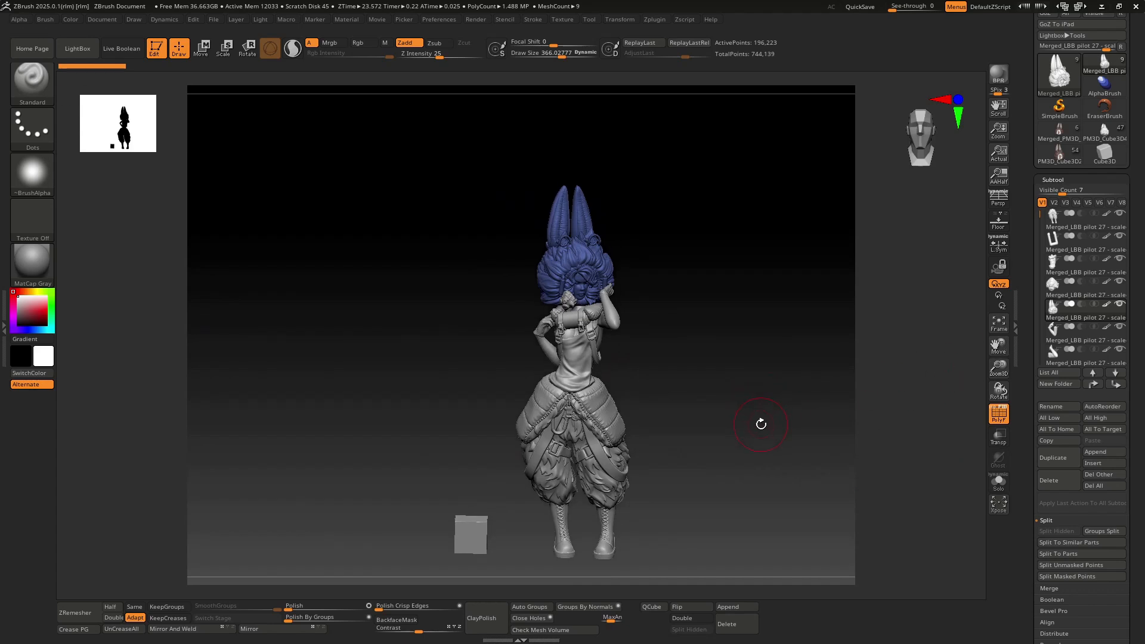